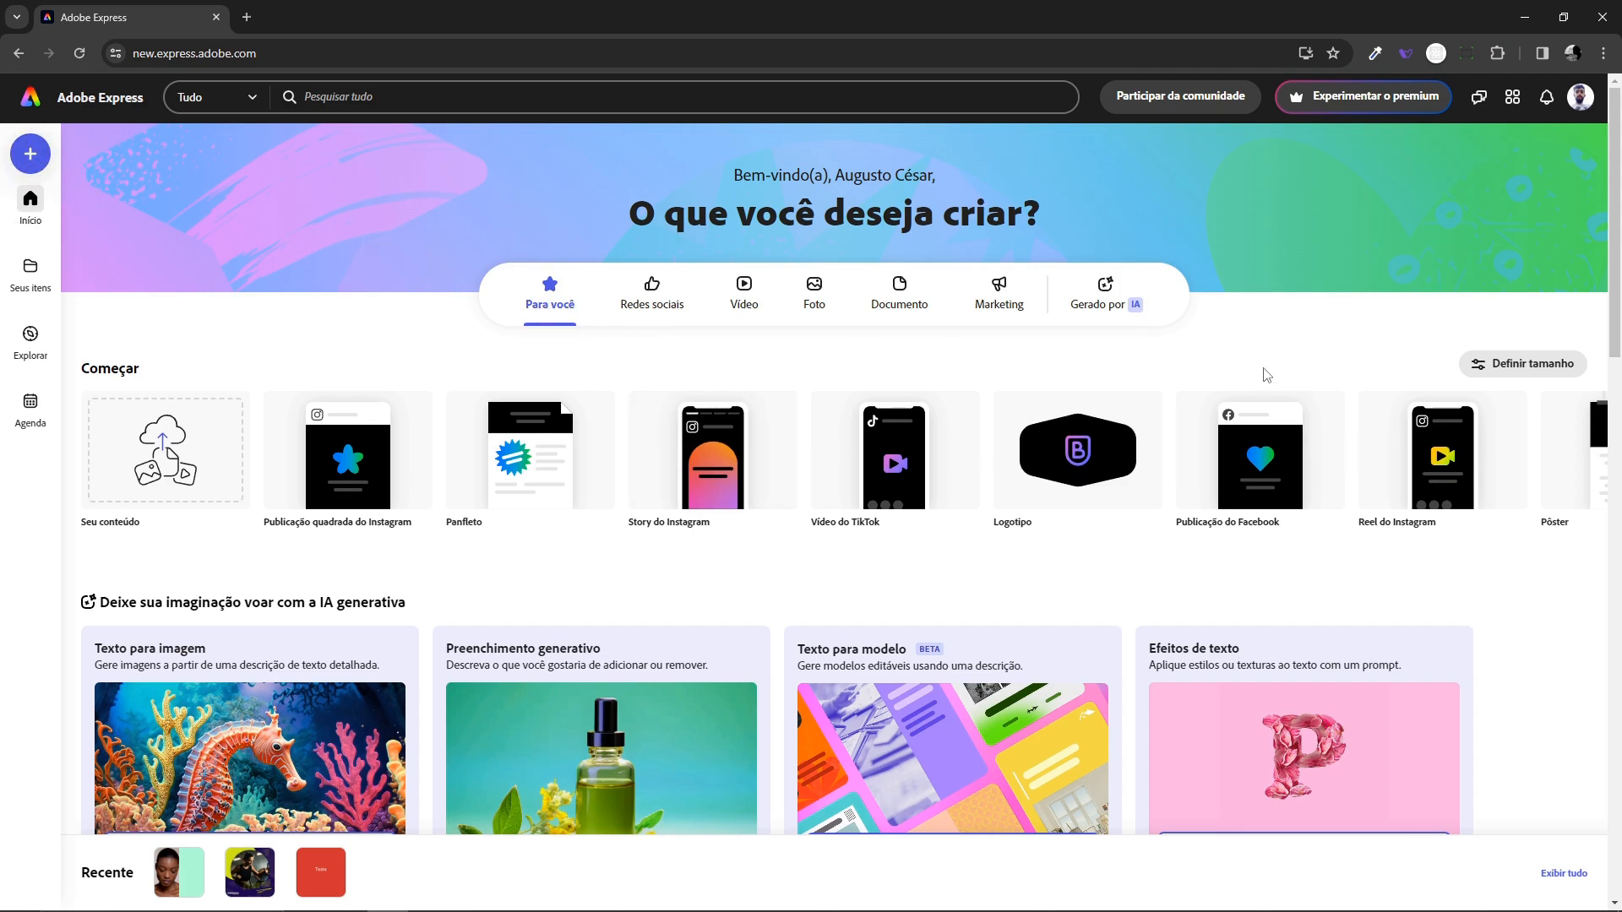
Create a new custom-size file 1080 px wide and 1350 px high.
click(1522, 365)
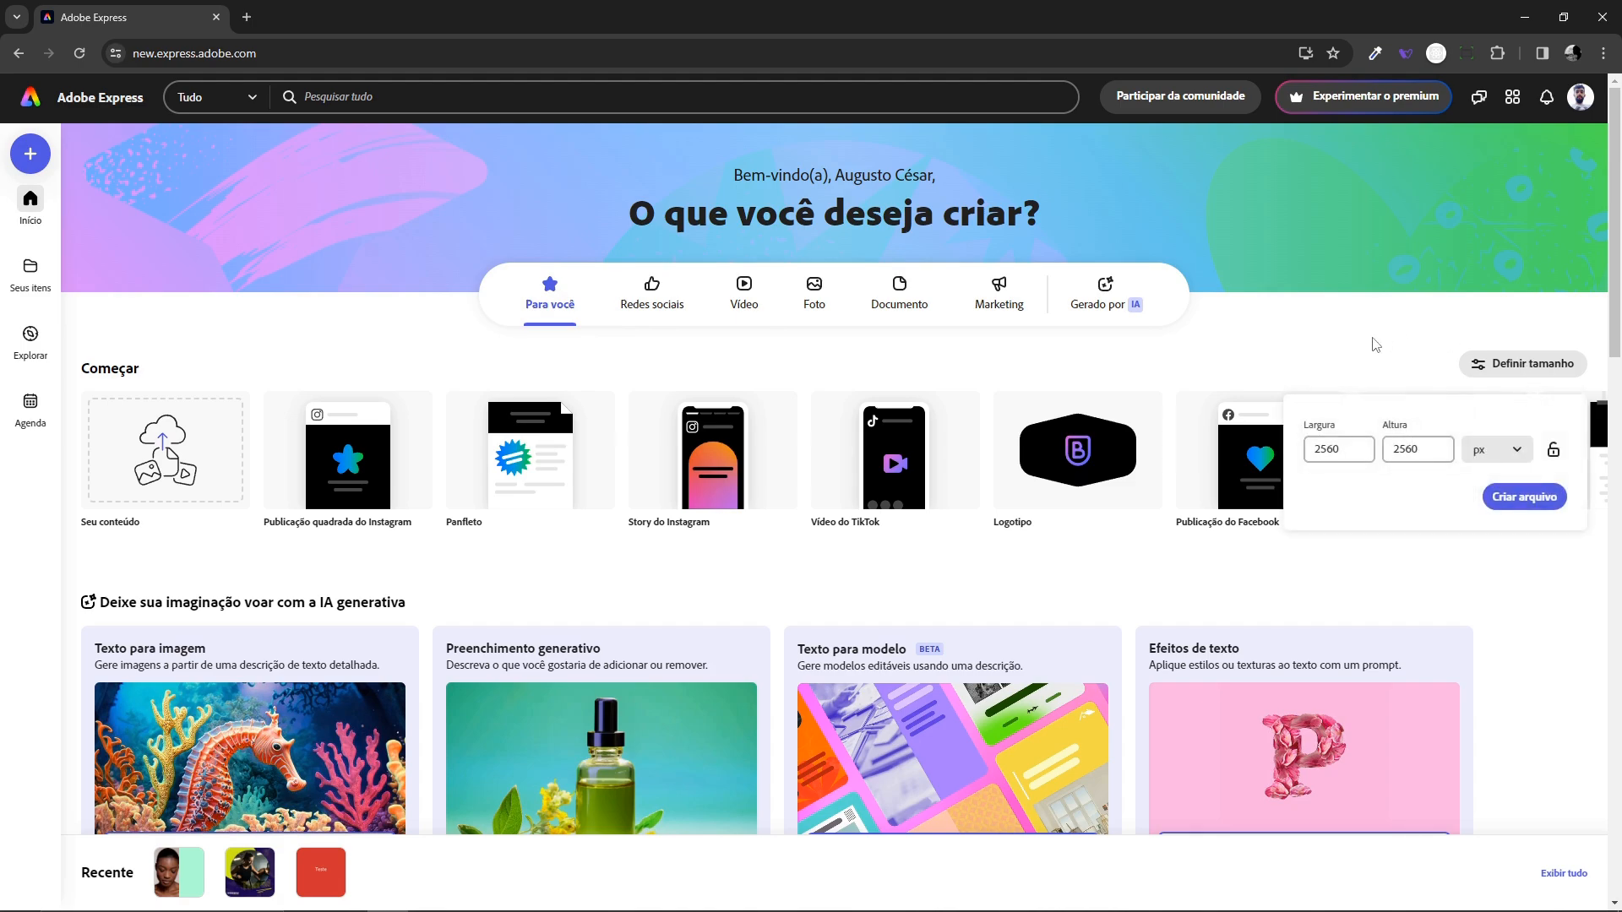
click(1356, 449)
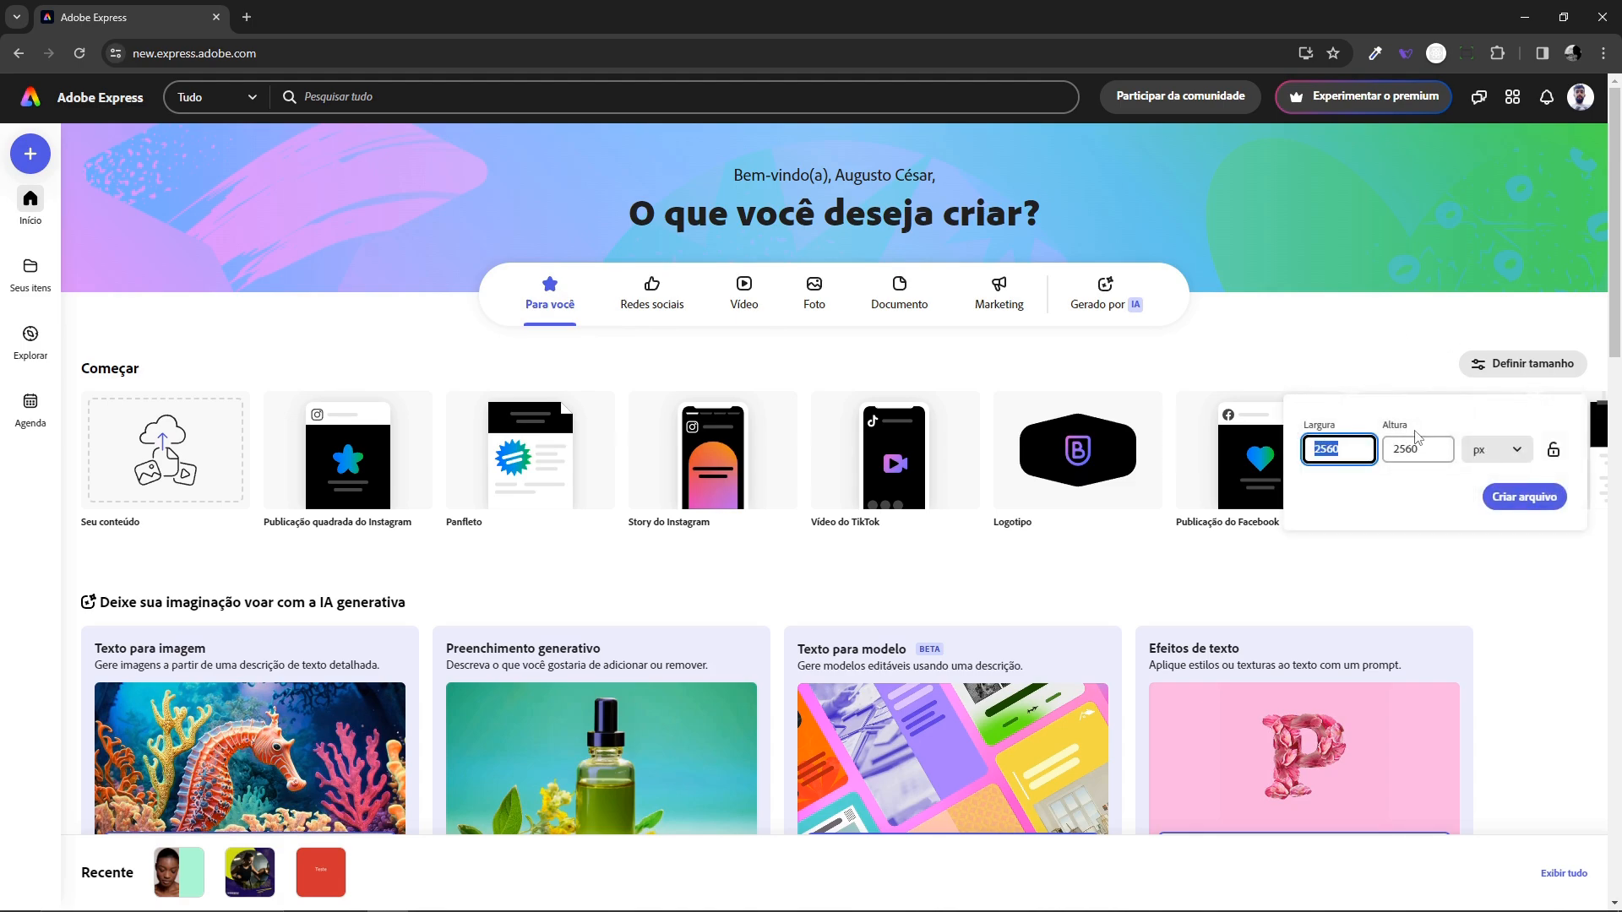
text(1280)
key(ctrl+a)
key(BackSpace)
text(1080)
key(Tab)
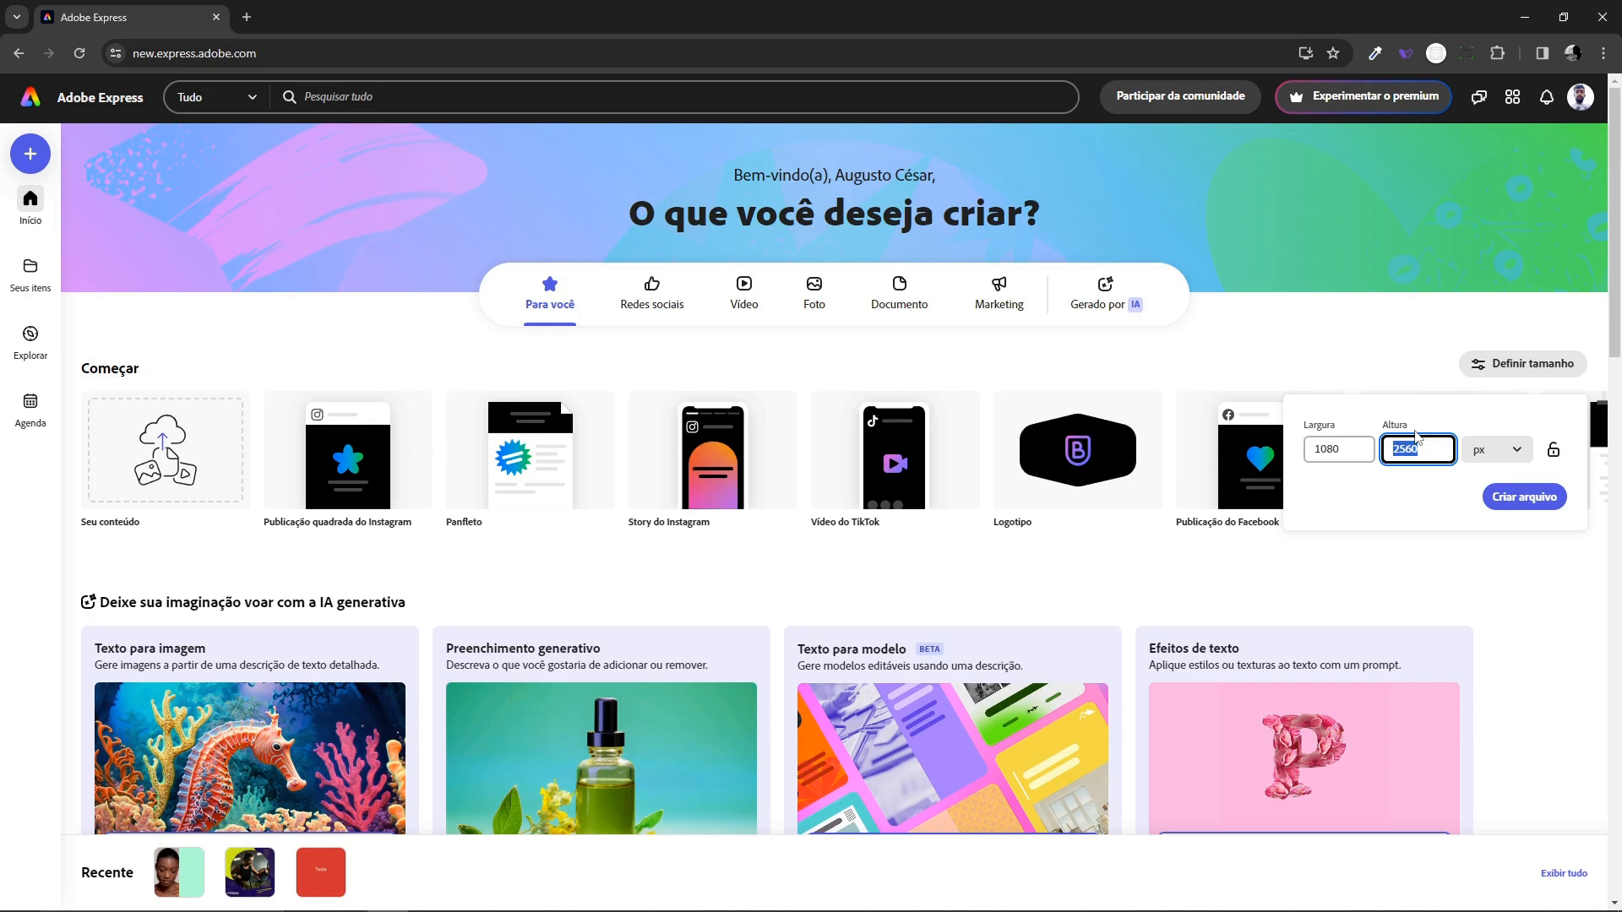
text(135)
click(1536, 502)
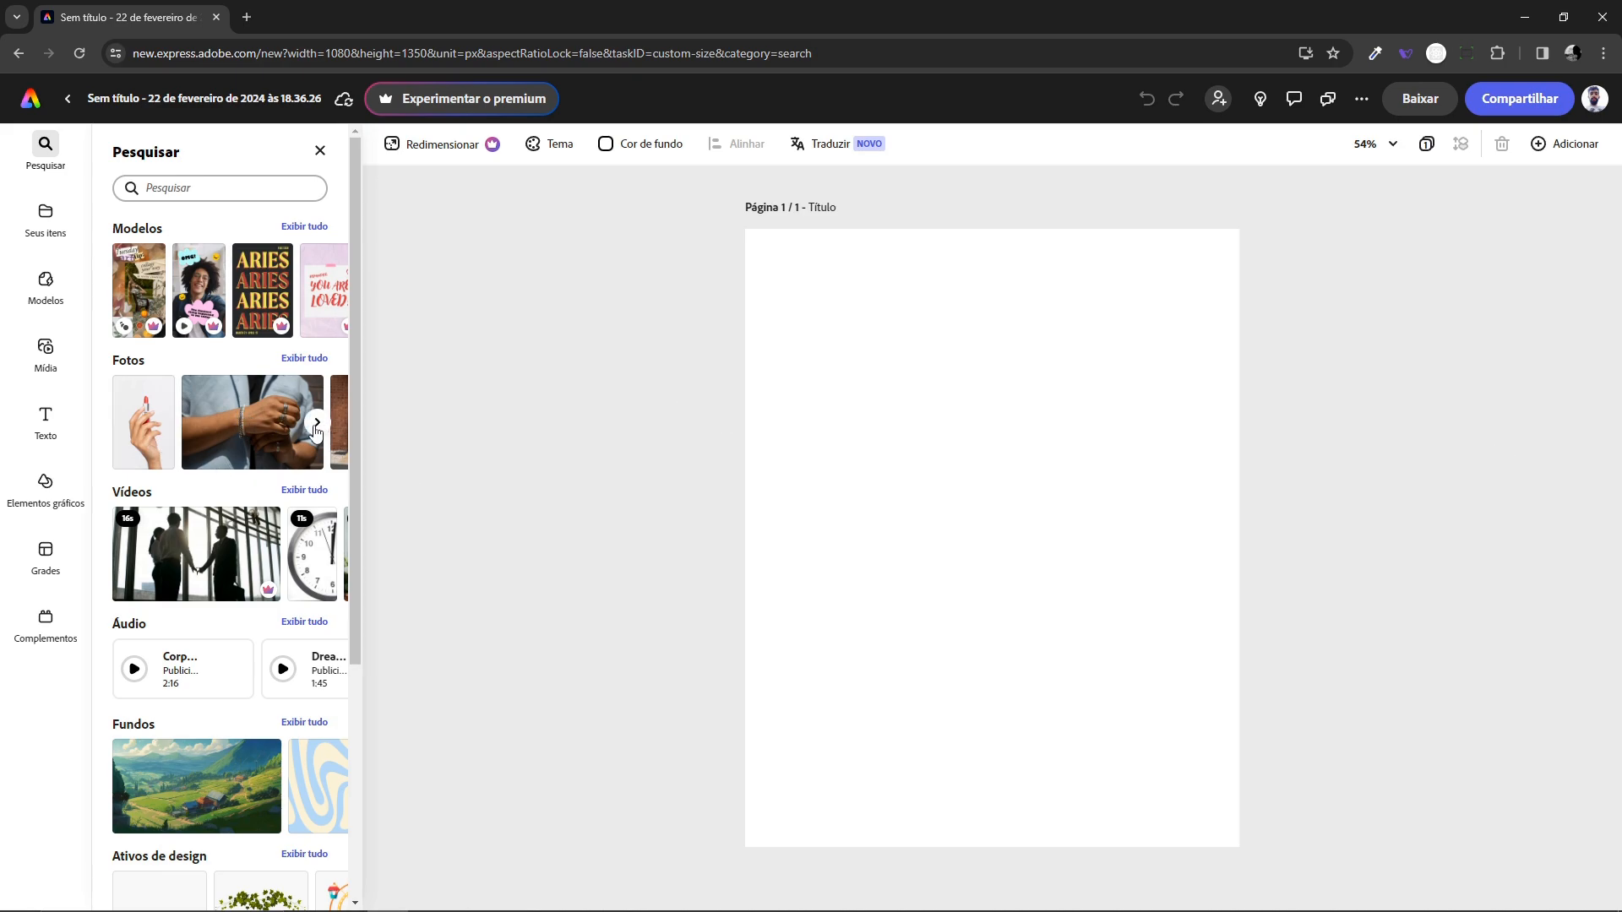
Place the photo of the man and child walking to the brick school on the page and enlarge it to cover the page.
click(317, 424)
click(317, 424)
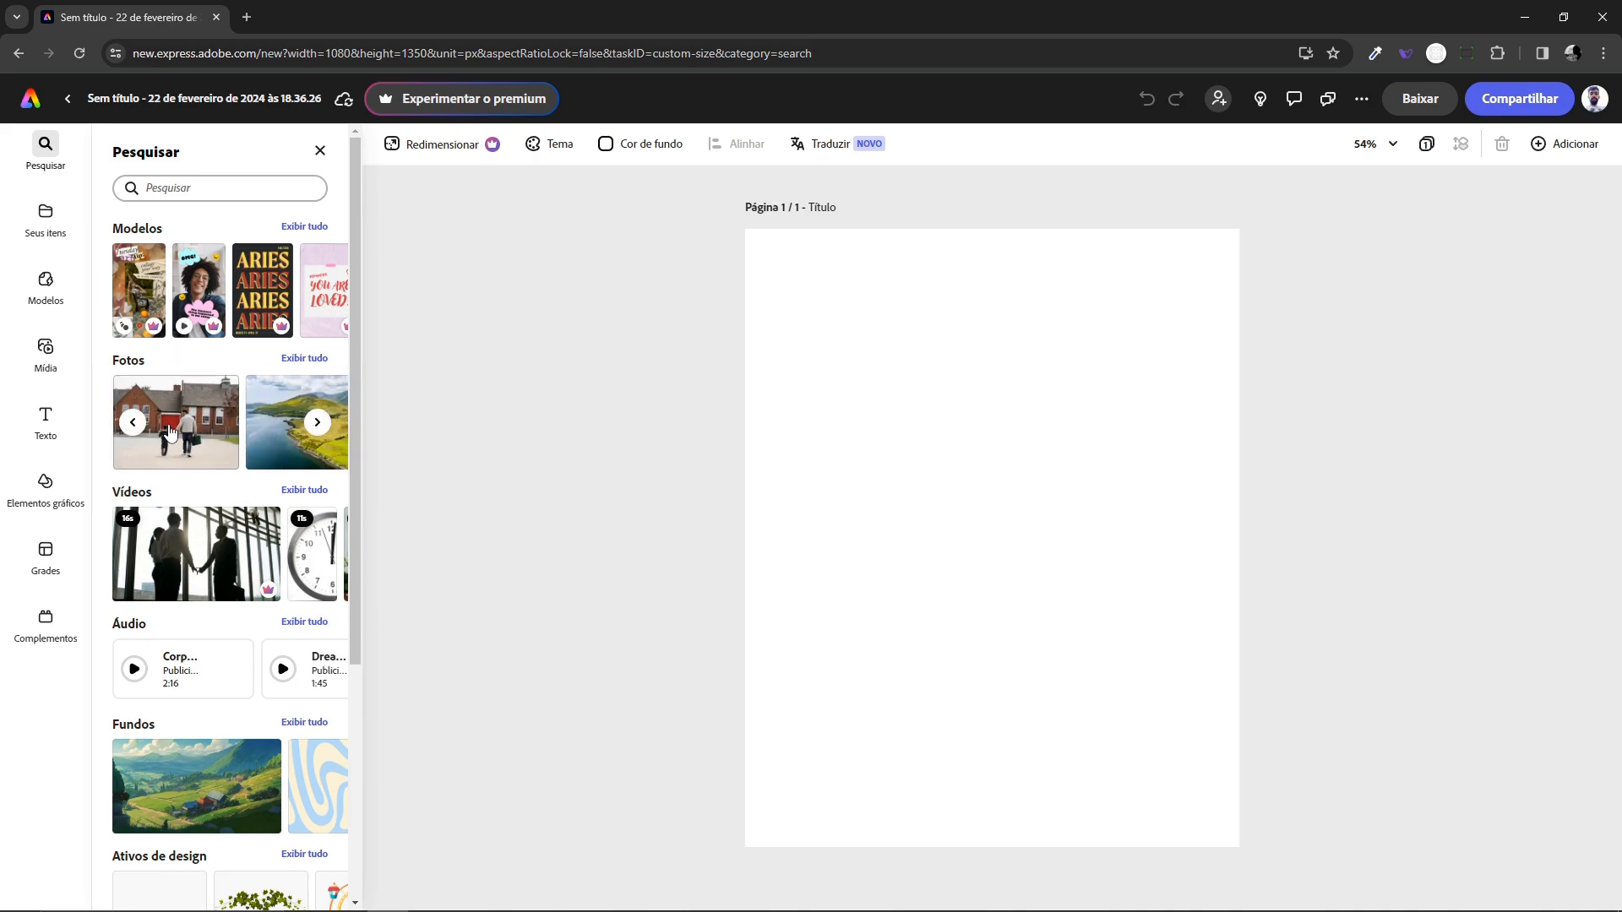
drag(170, 433, 890, 471)
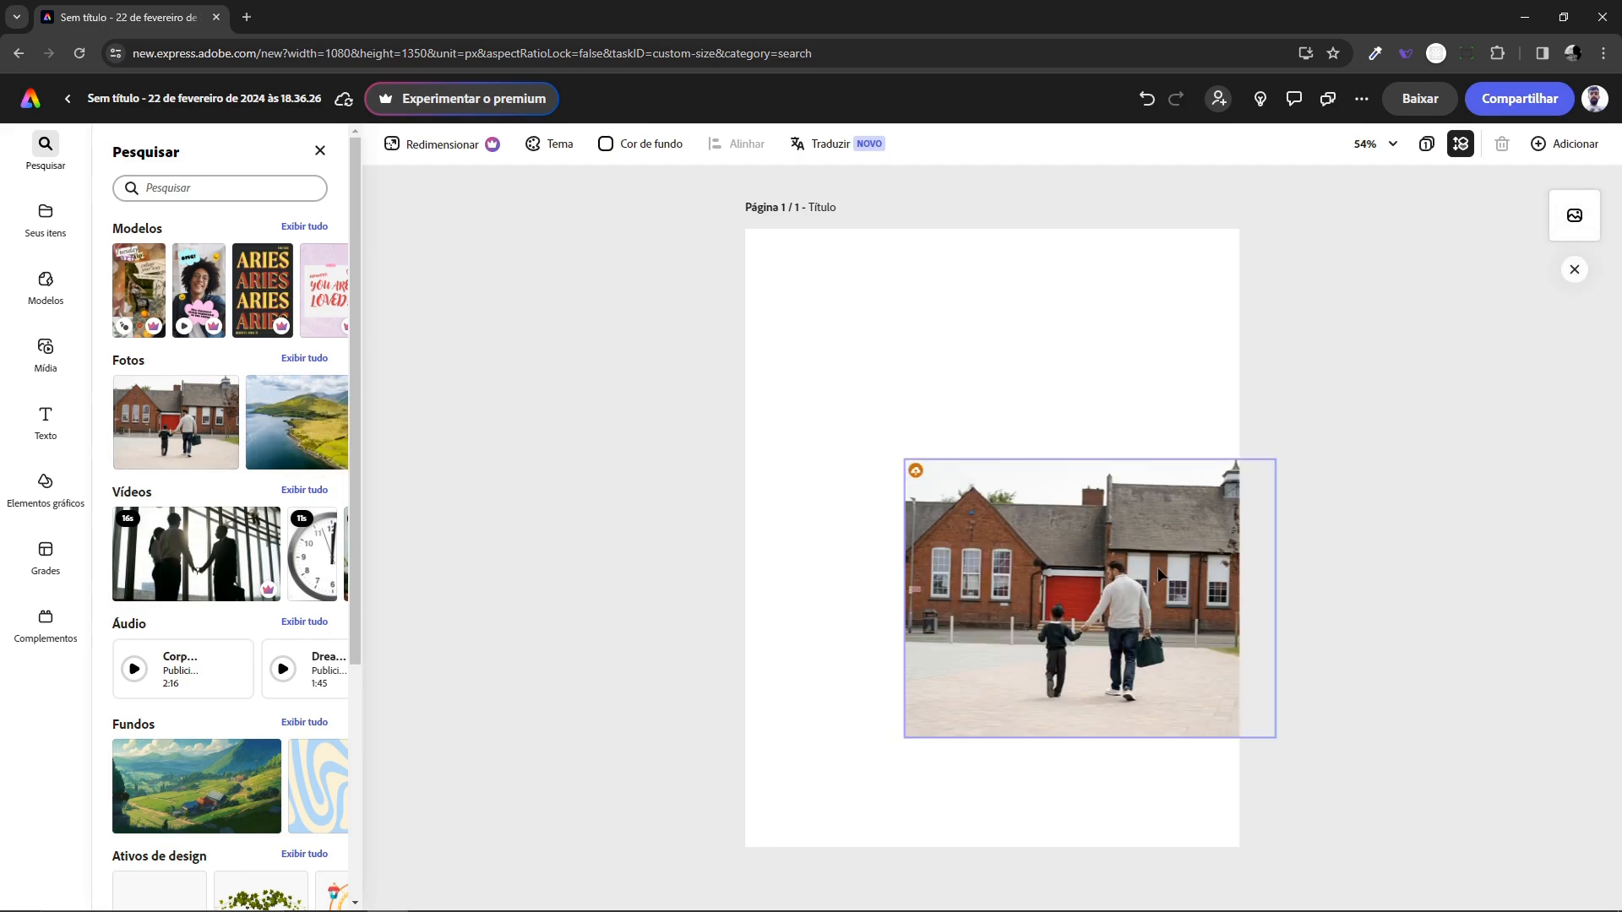
drag(1090, 545, 984, 406)
drag(936, 510, 936, 848)
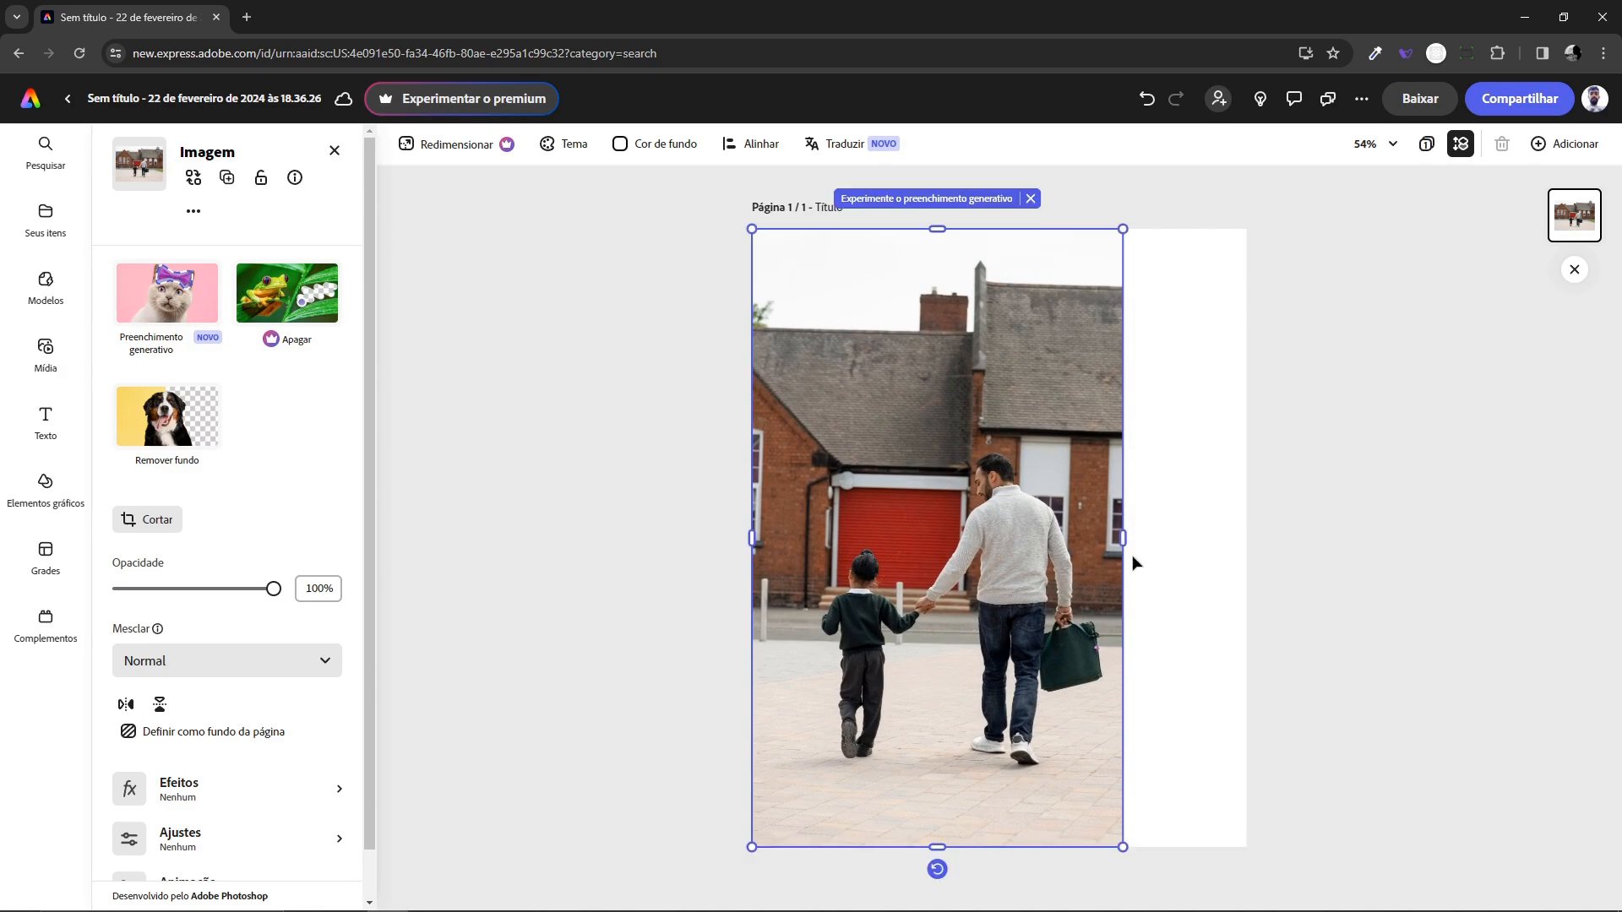
drag(1123, 538, 1247, 541)
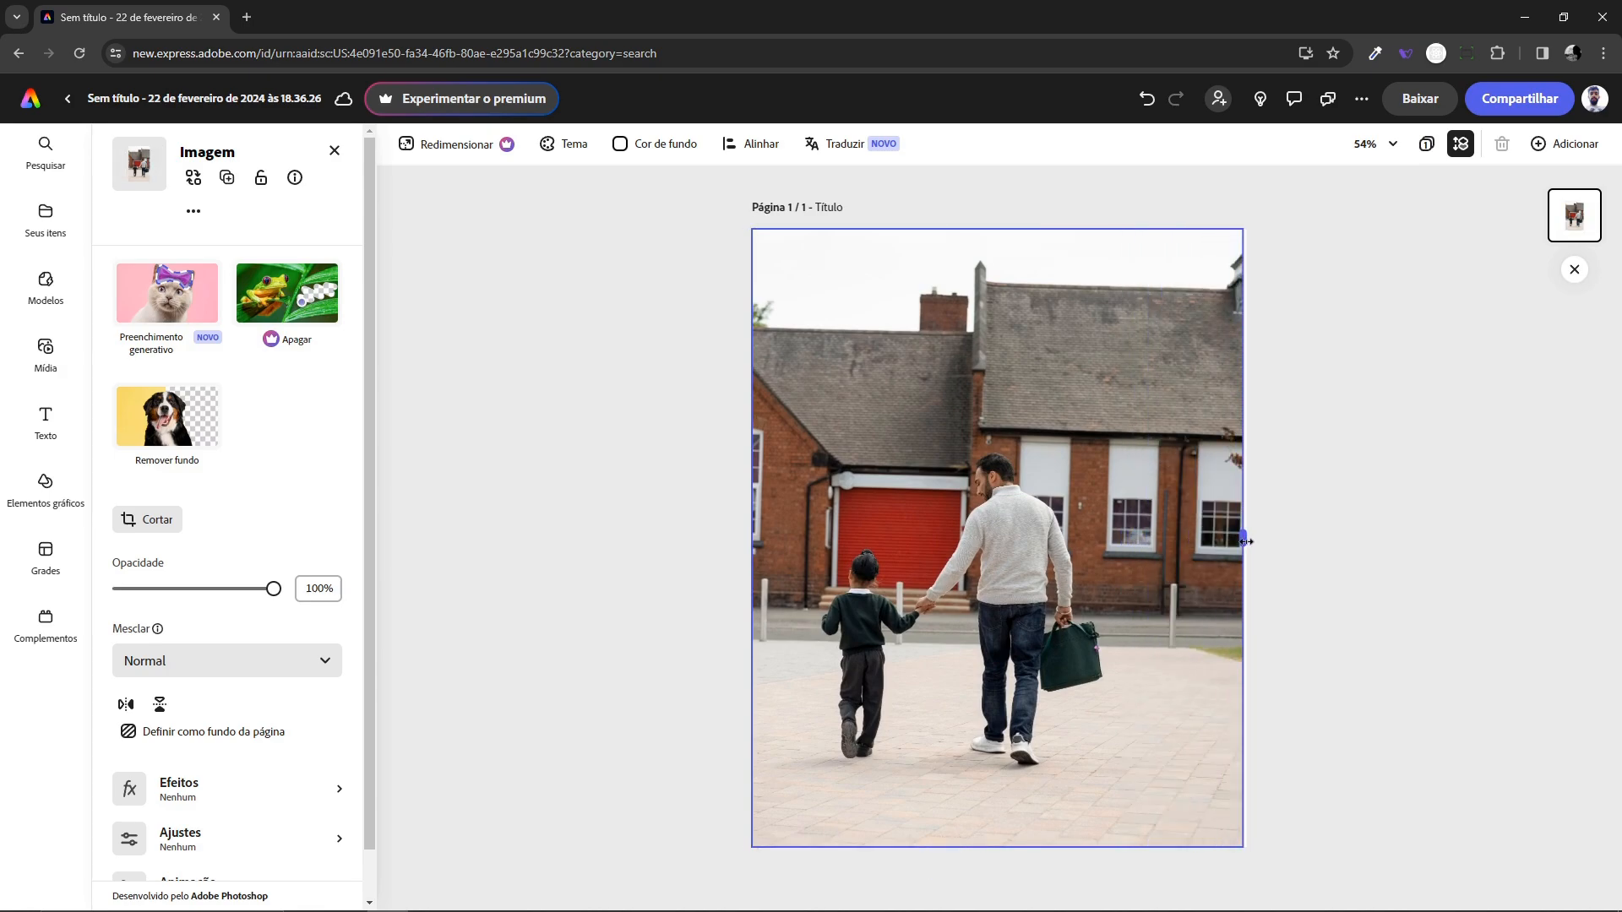
Reposition the photo inside its crop frame so the man and child sit centred on the page.
double_click(1015, 530)
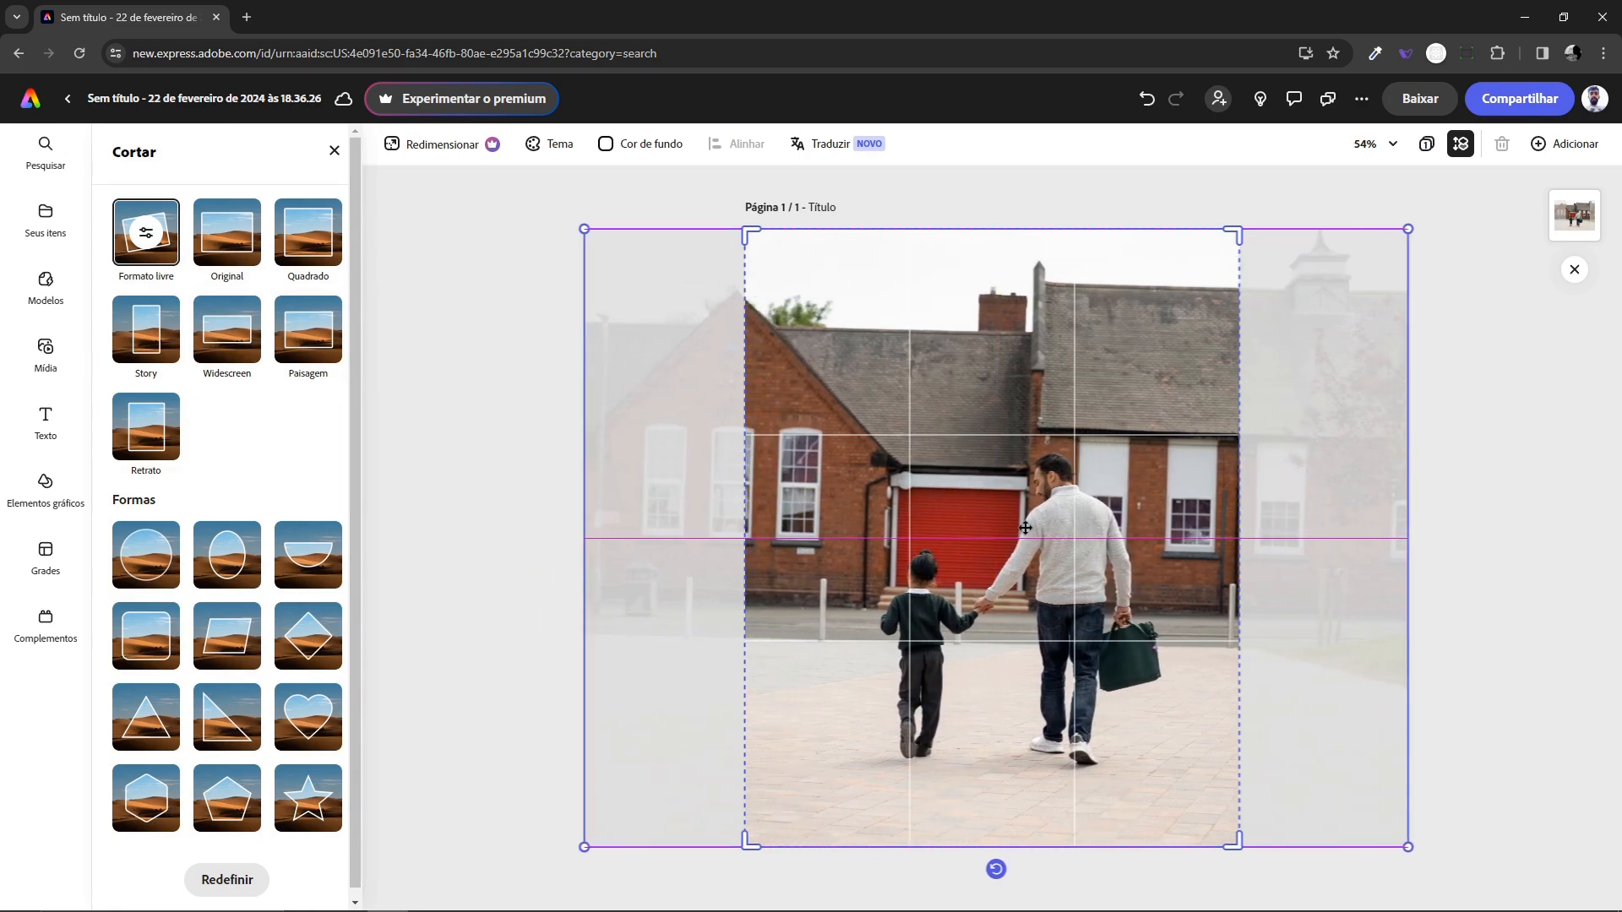
drag(1025, 528, 1021, 530)
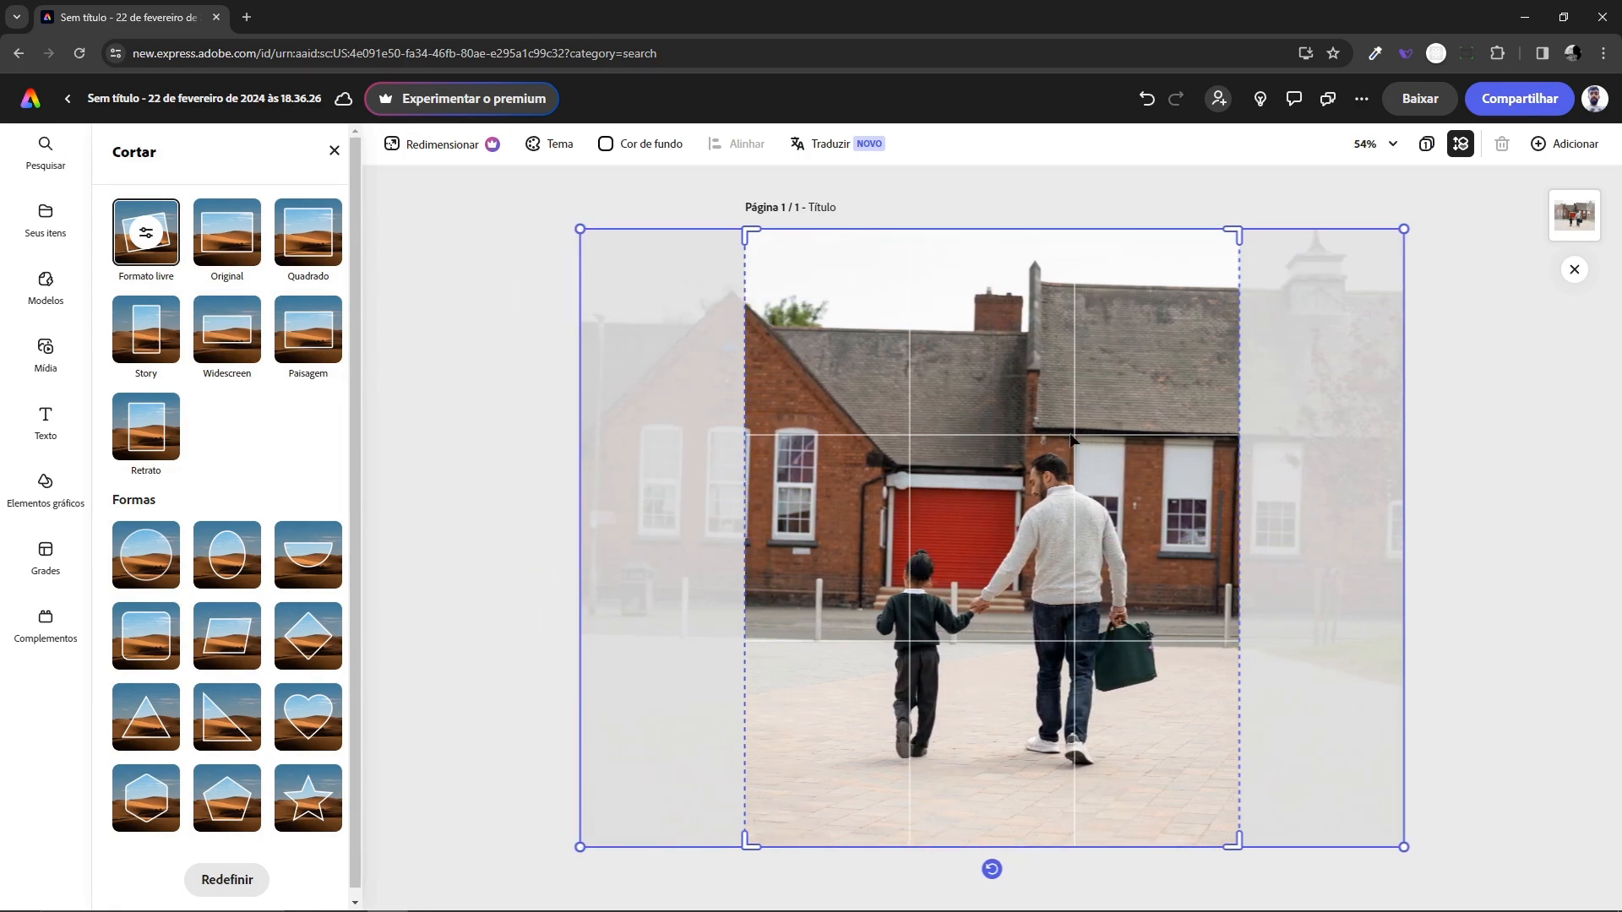
click(1476, 446)
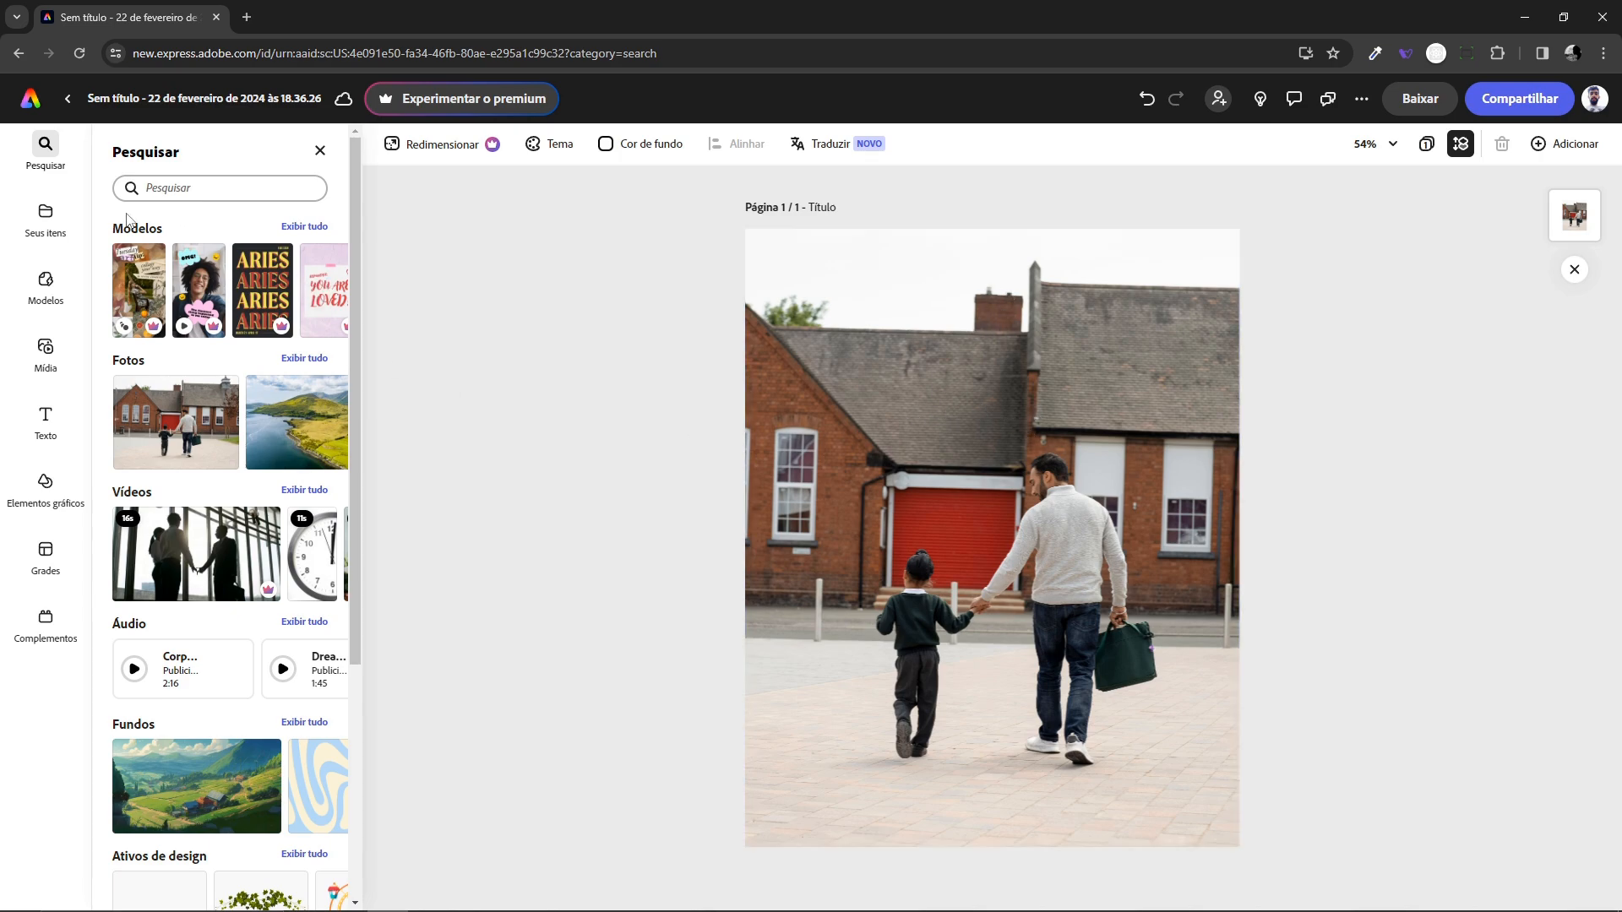
Add a text box reading "Lorem Ipsum" and set it in the recommended Pacifico font.
click(46, 419)
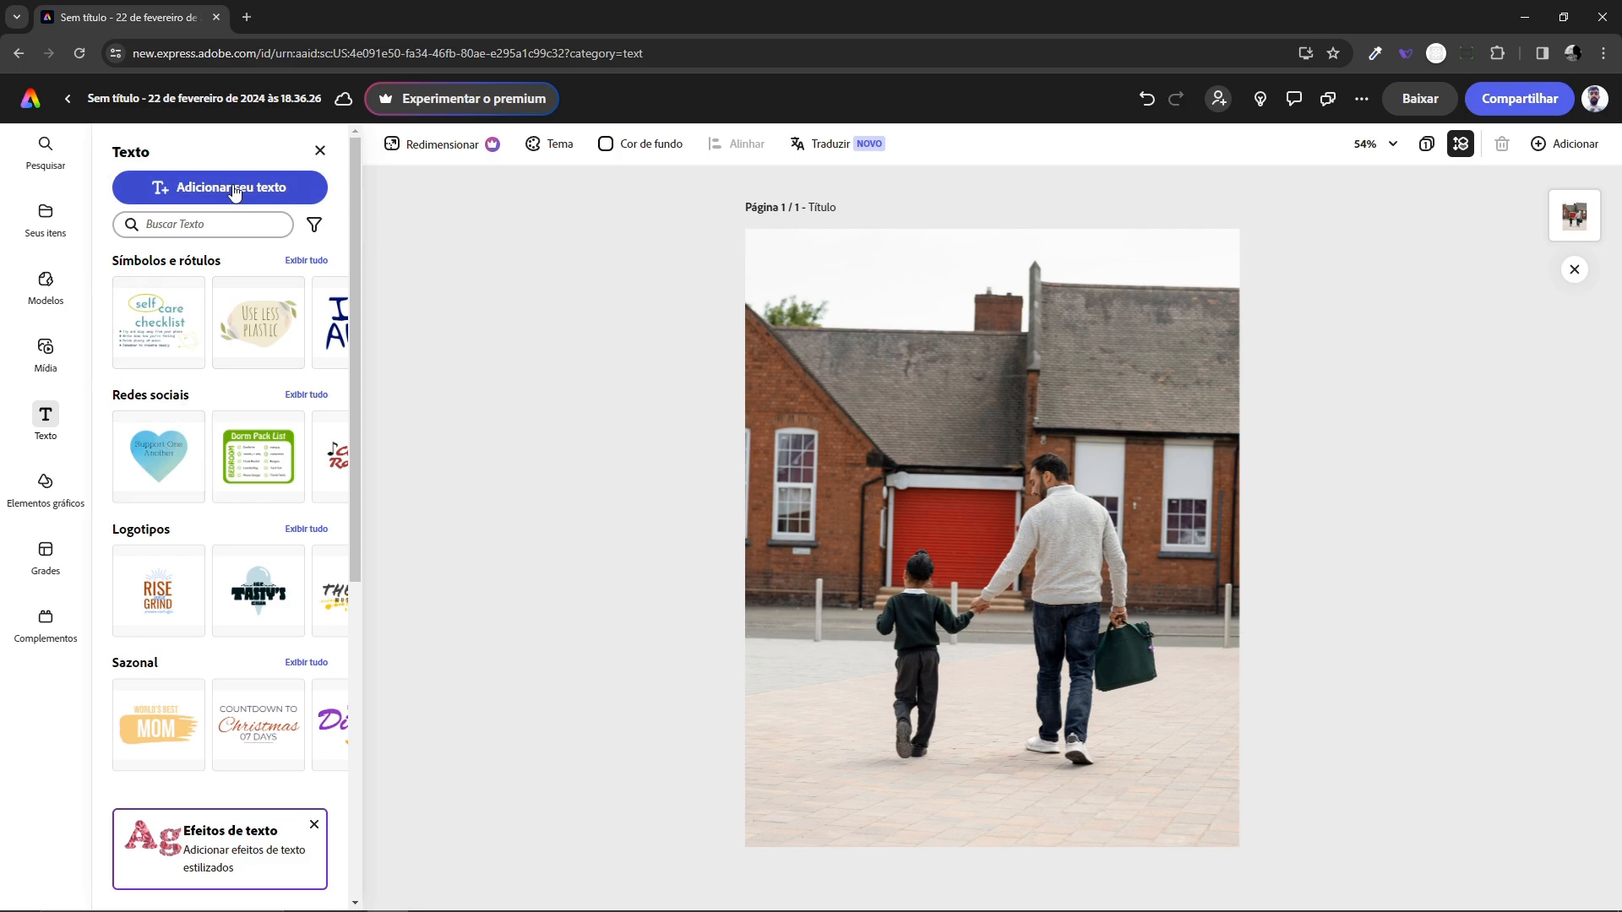
click(202, 192)
click(203, 192)
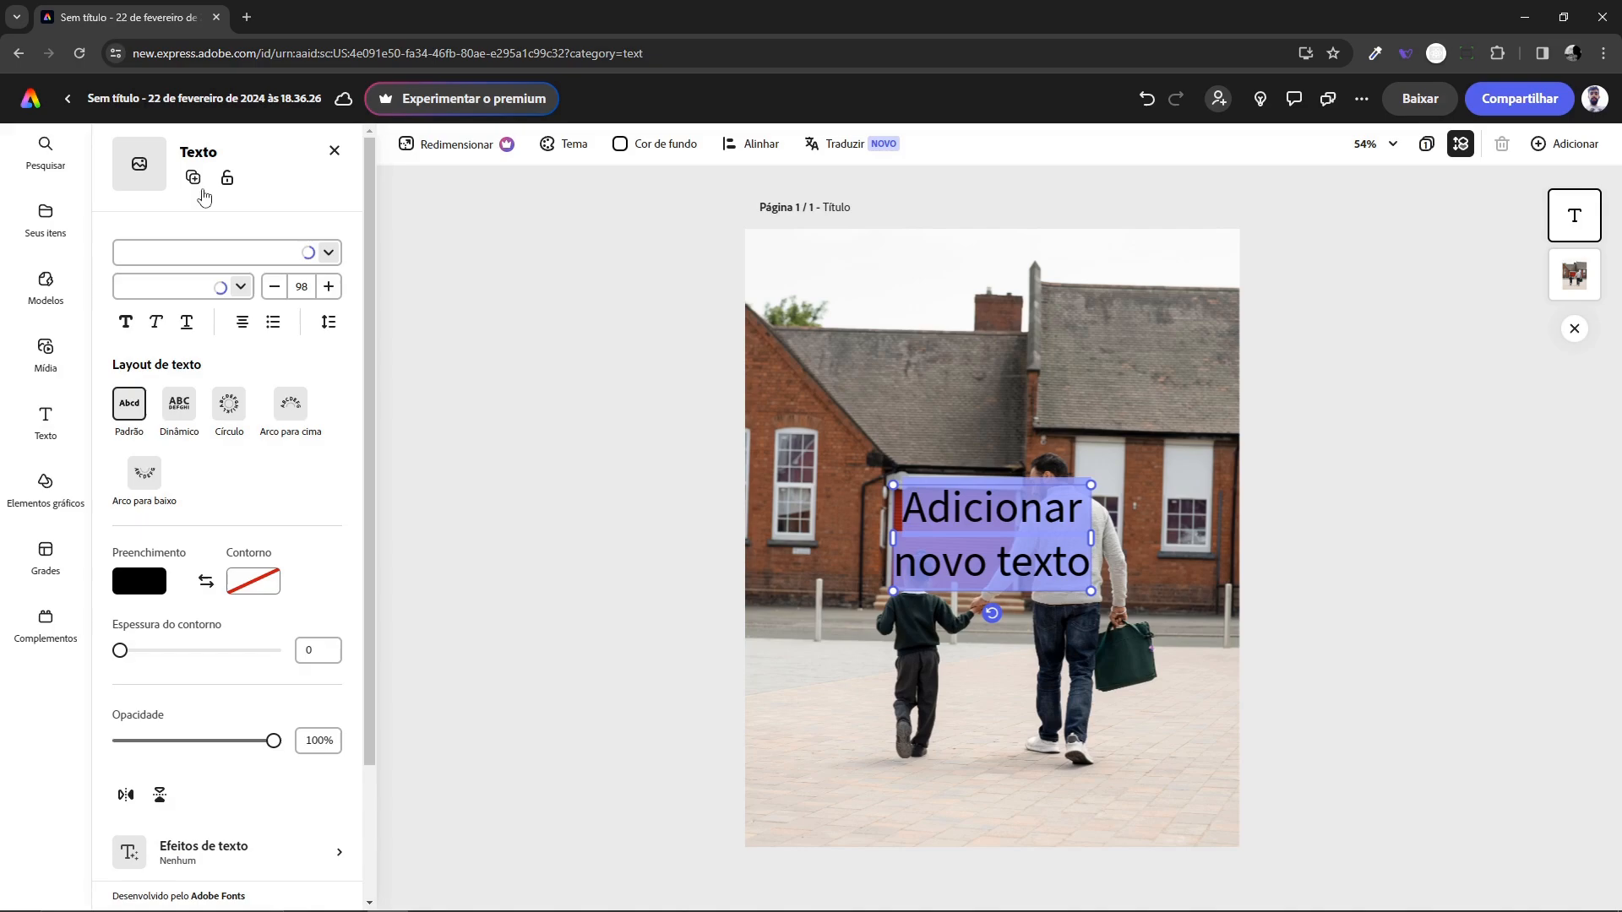
key(BackSpace)
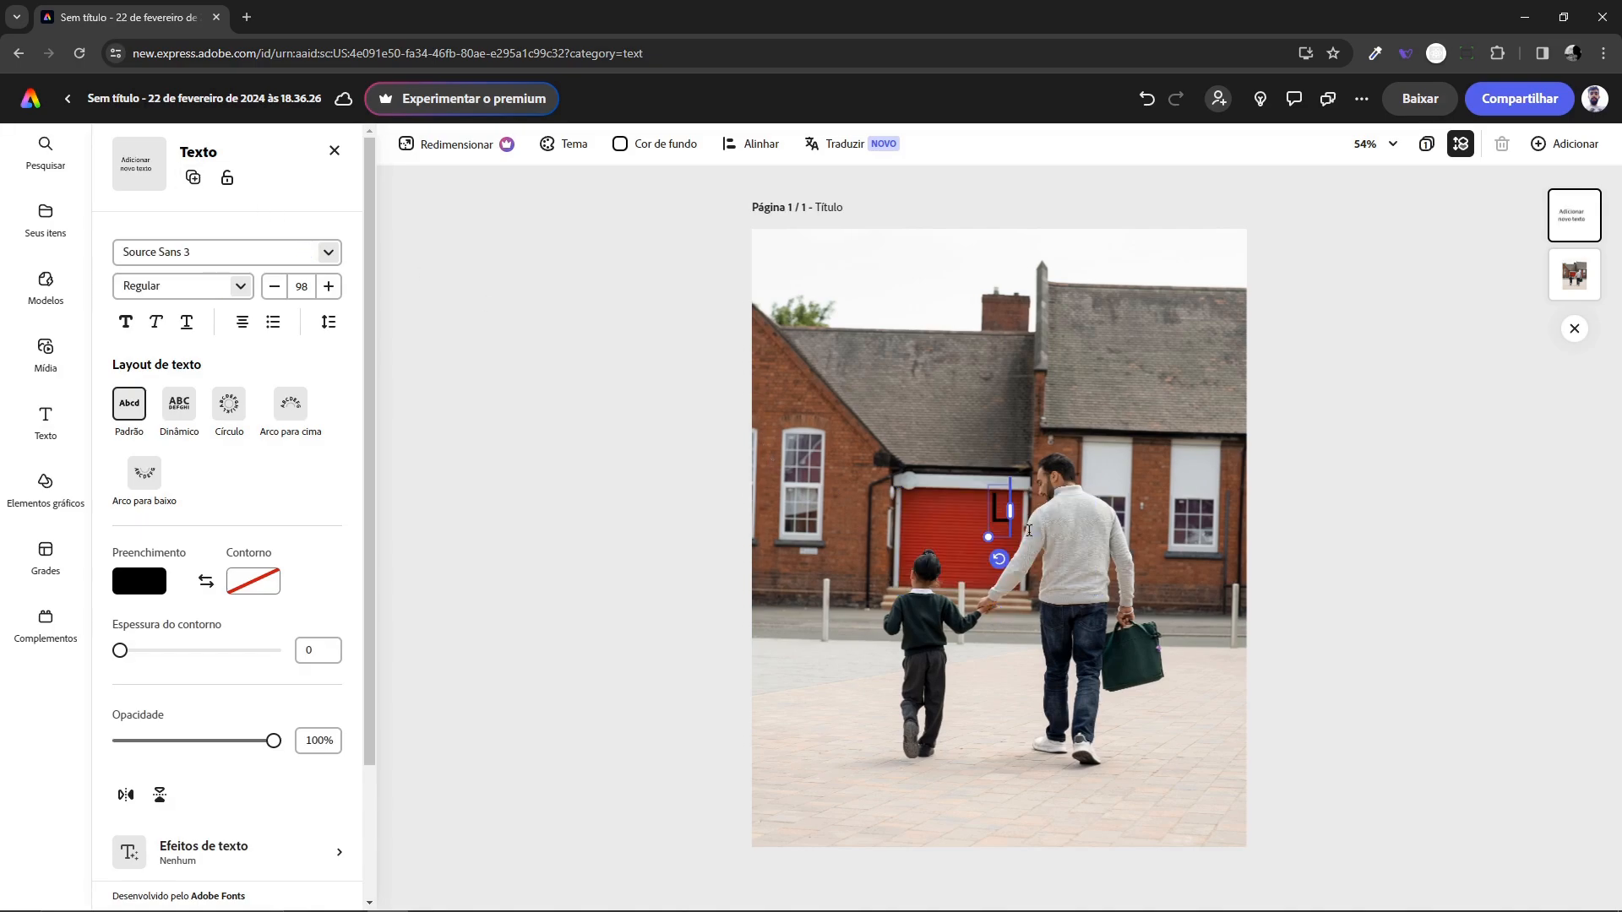
text(Lorem Ipsum)
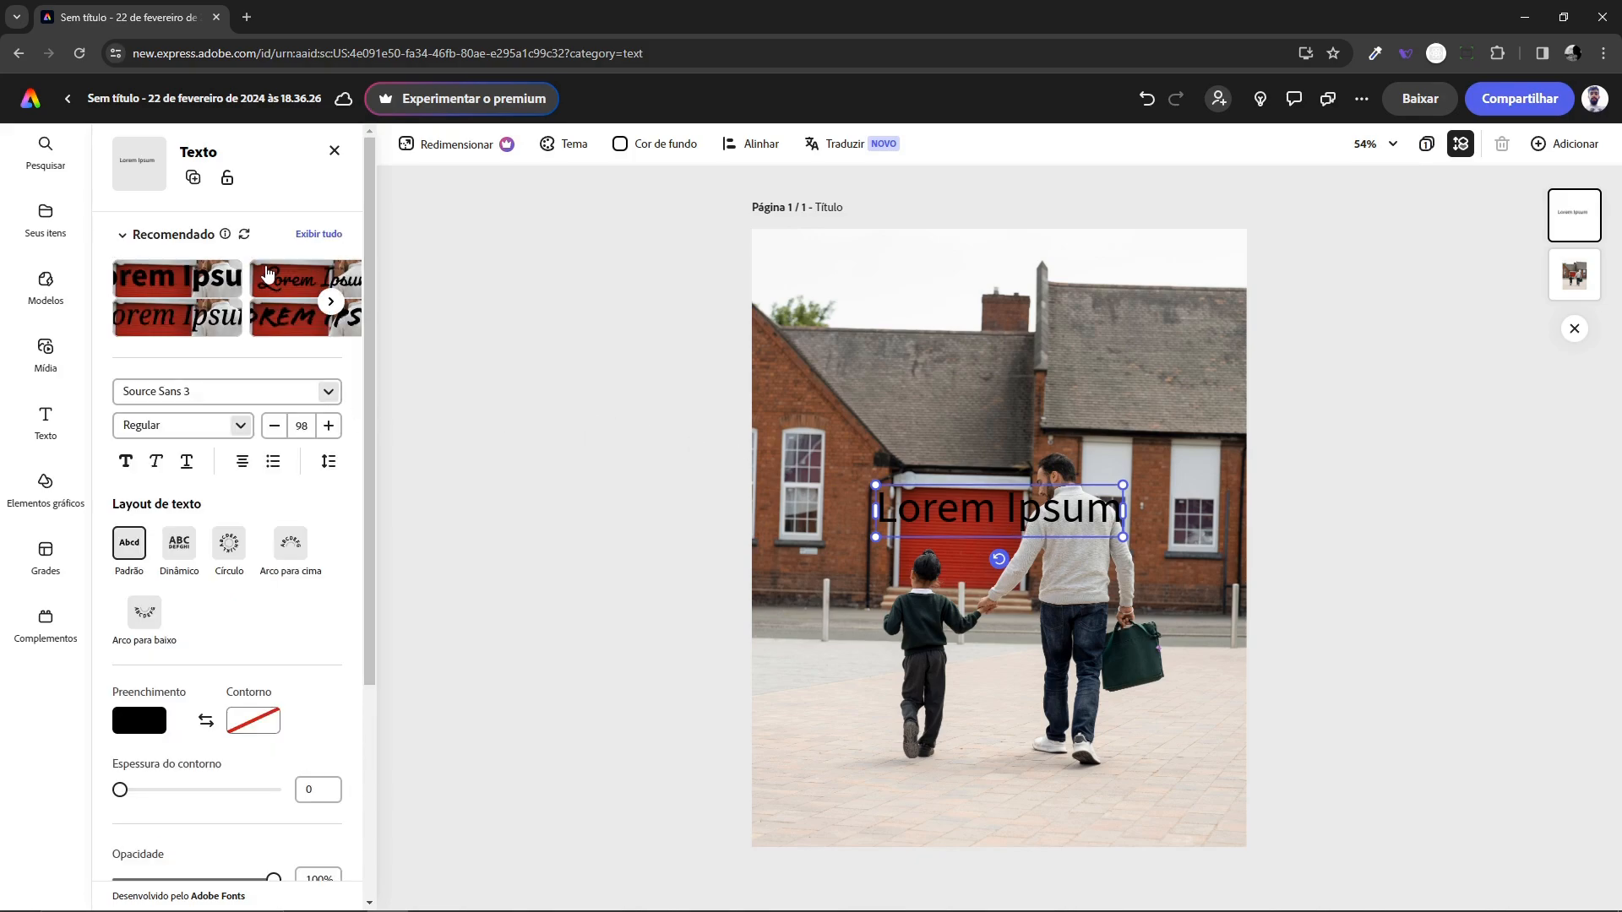
click(295, 286)
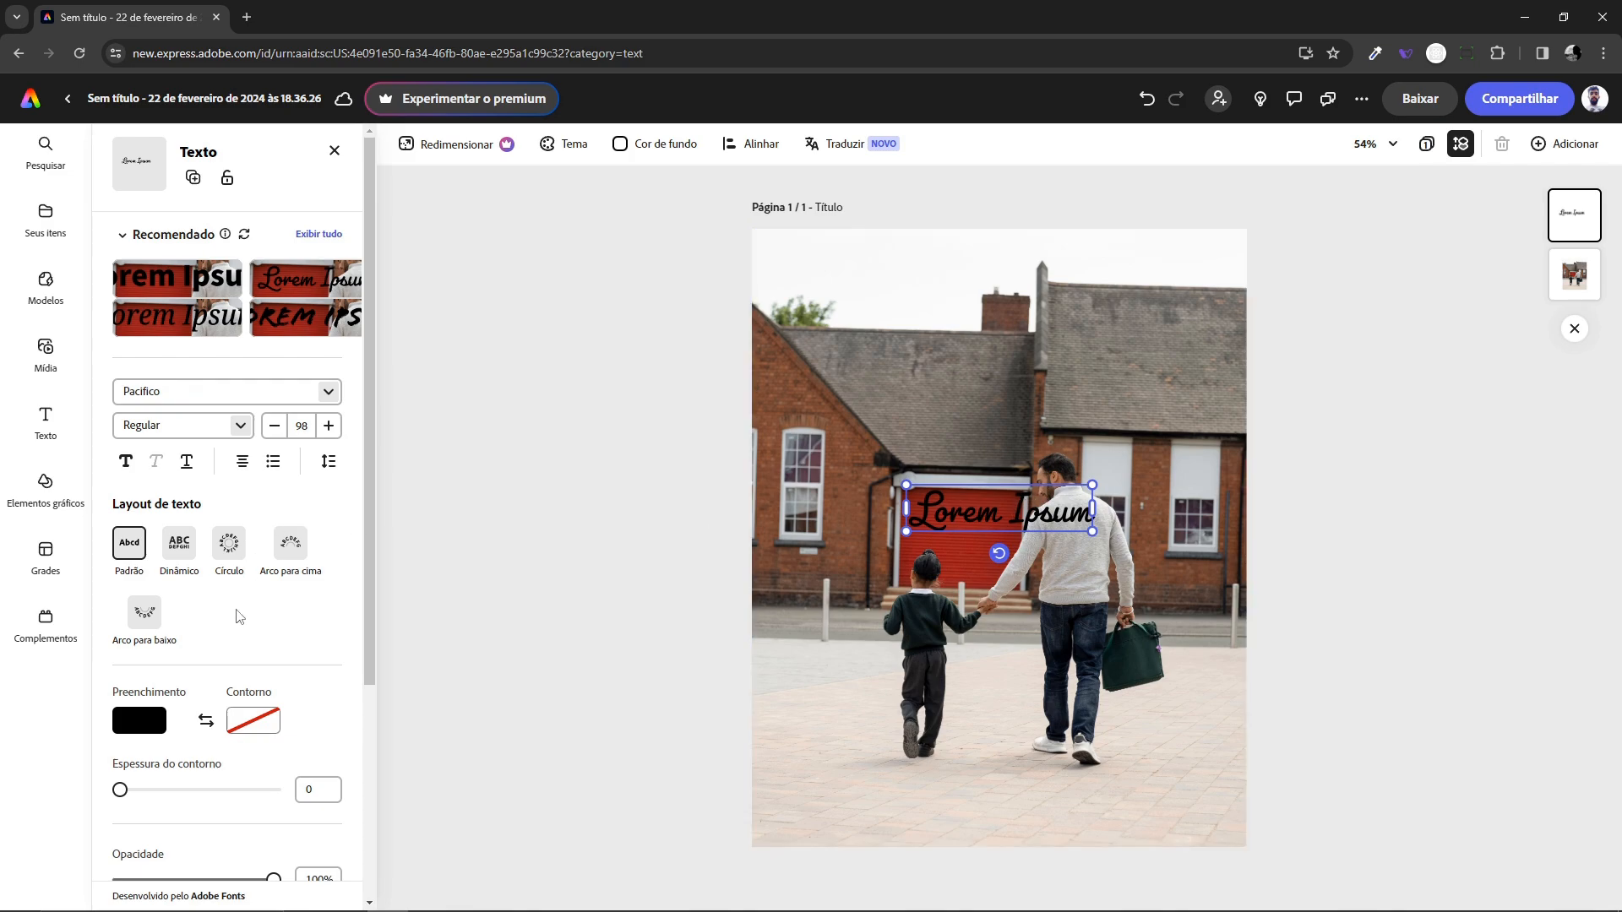
Fill the Lorem Ipsum text with white and move it up onto the roof above the red door.
click(131, 725)
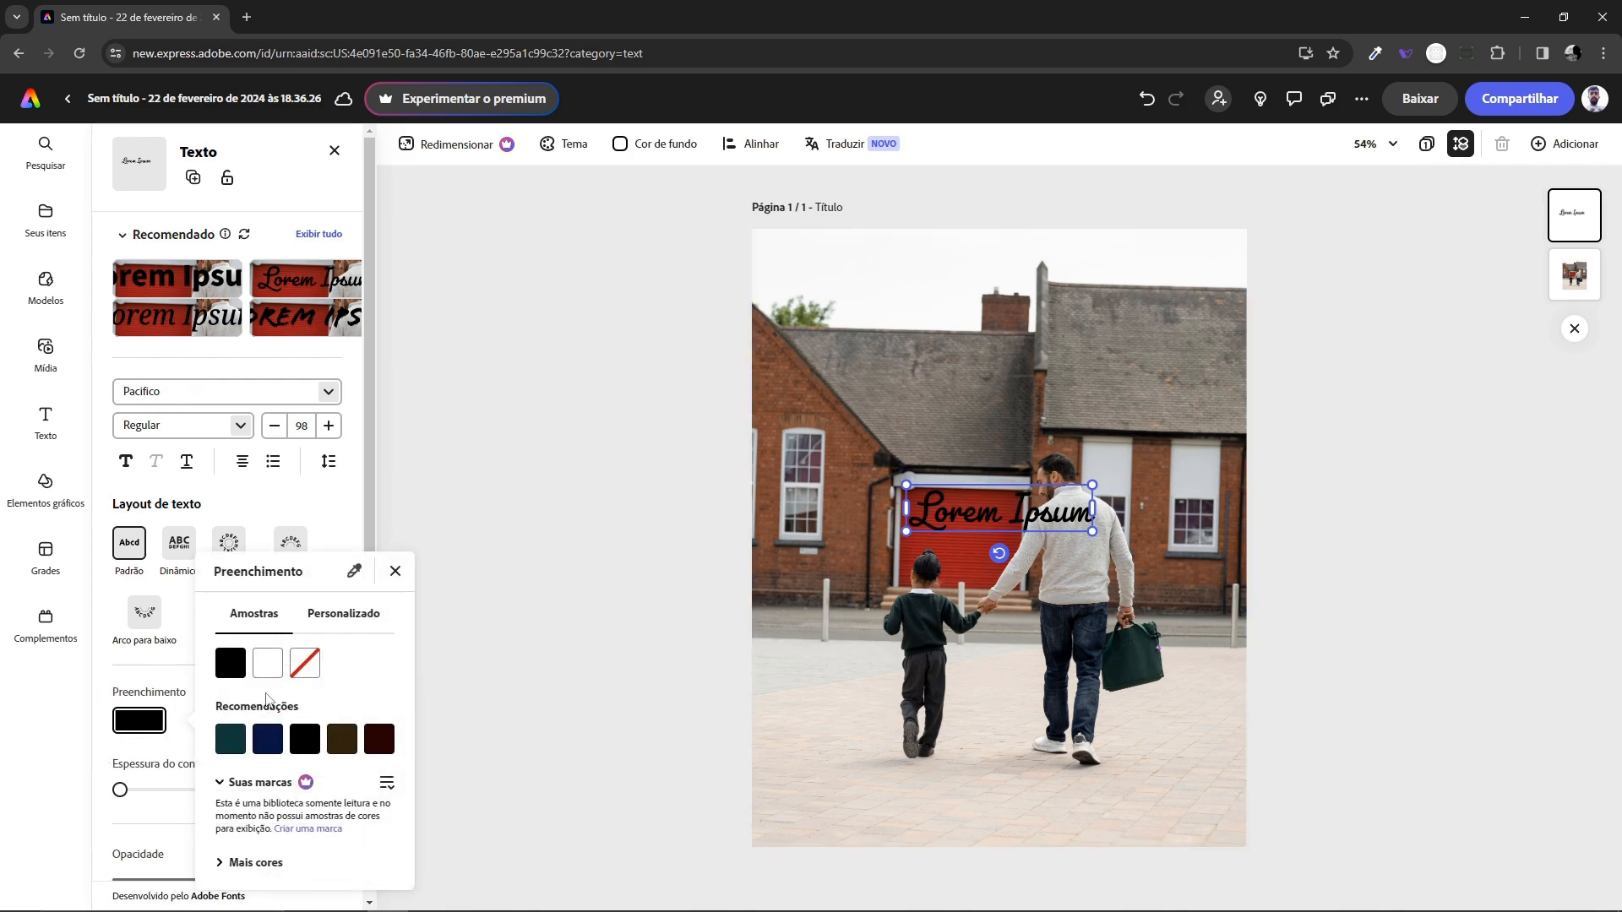
click(268, 664)
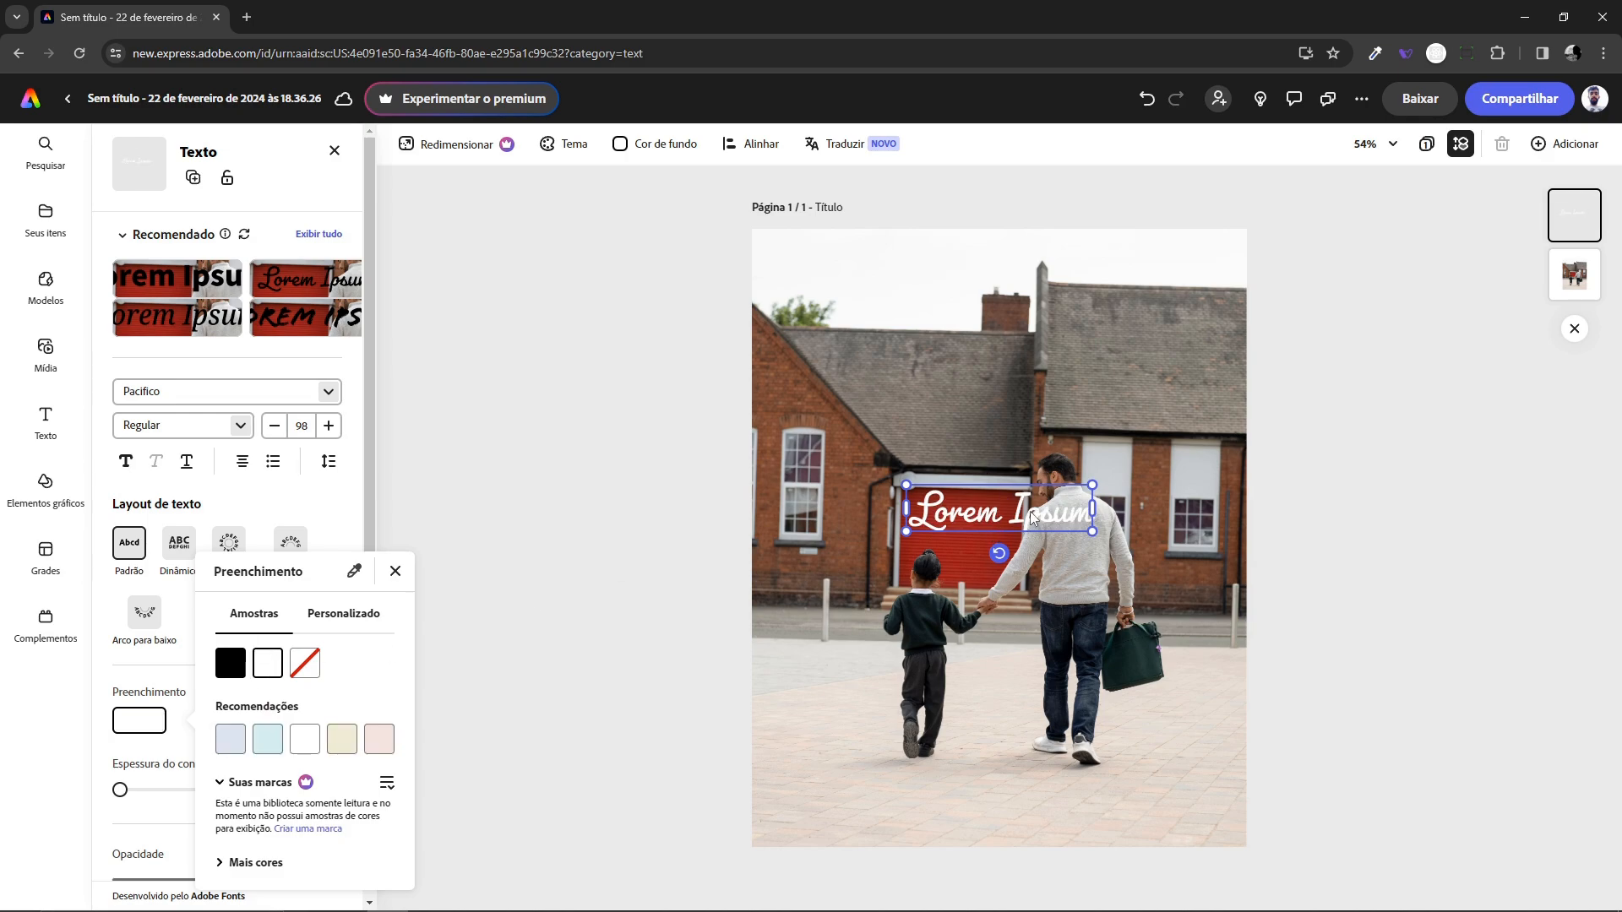
click(1039, 407)
drag(1037, 520, 1032, 388)
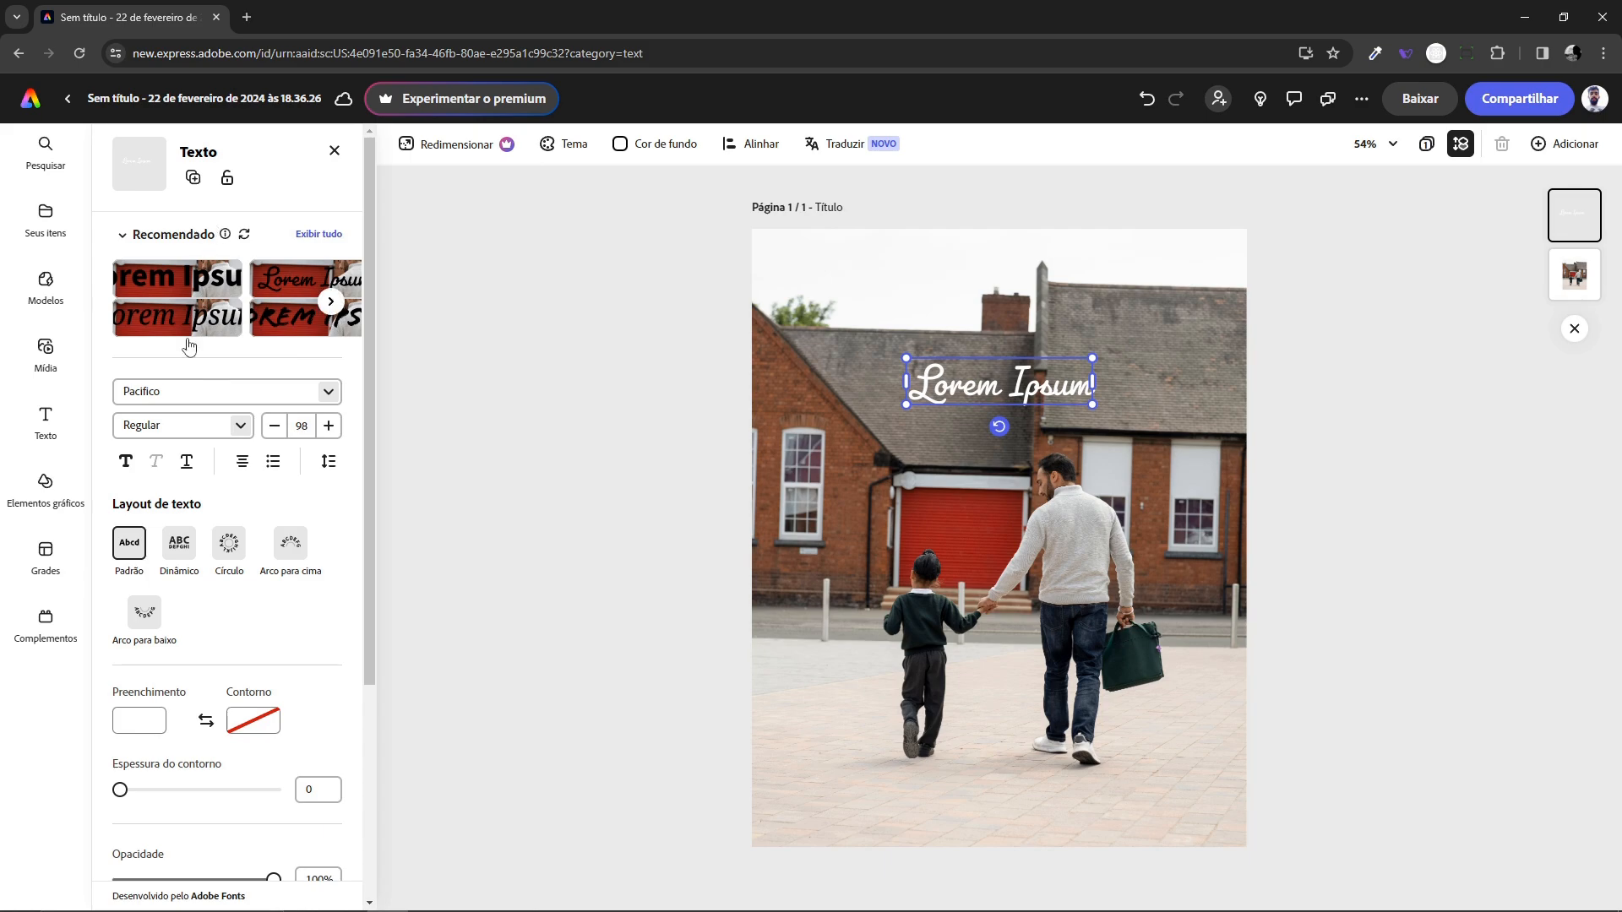
Apply the Elástico entrance animation to the Lorem Ipsum text.
scroll(245, 440, down, 3)
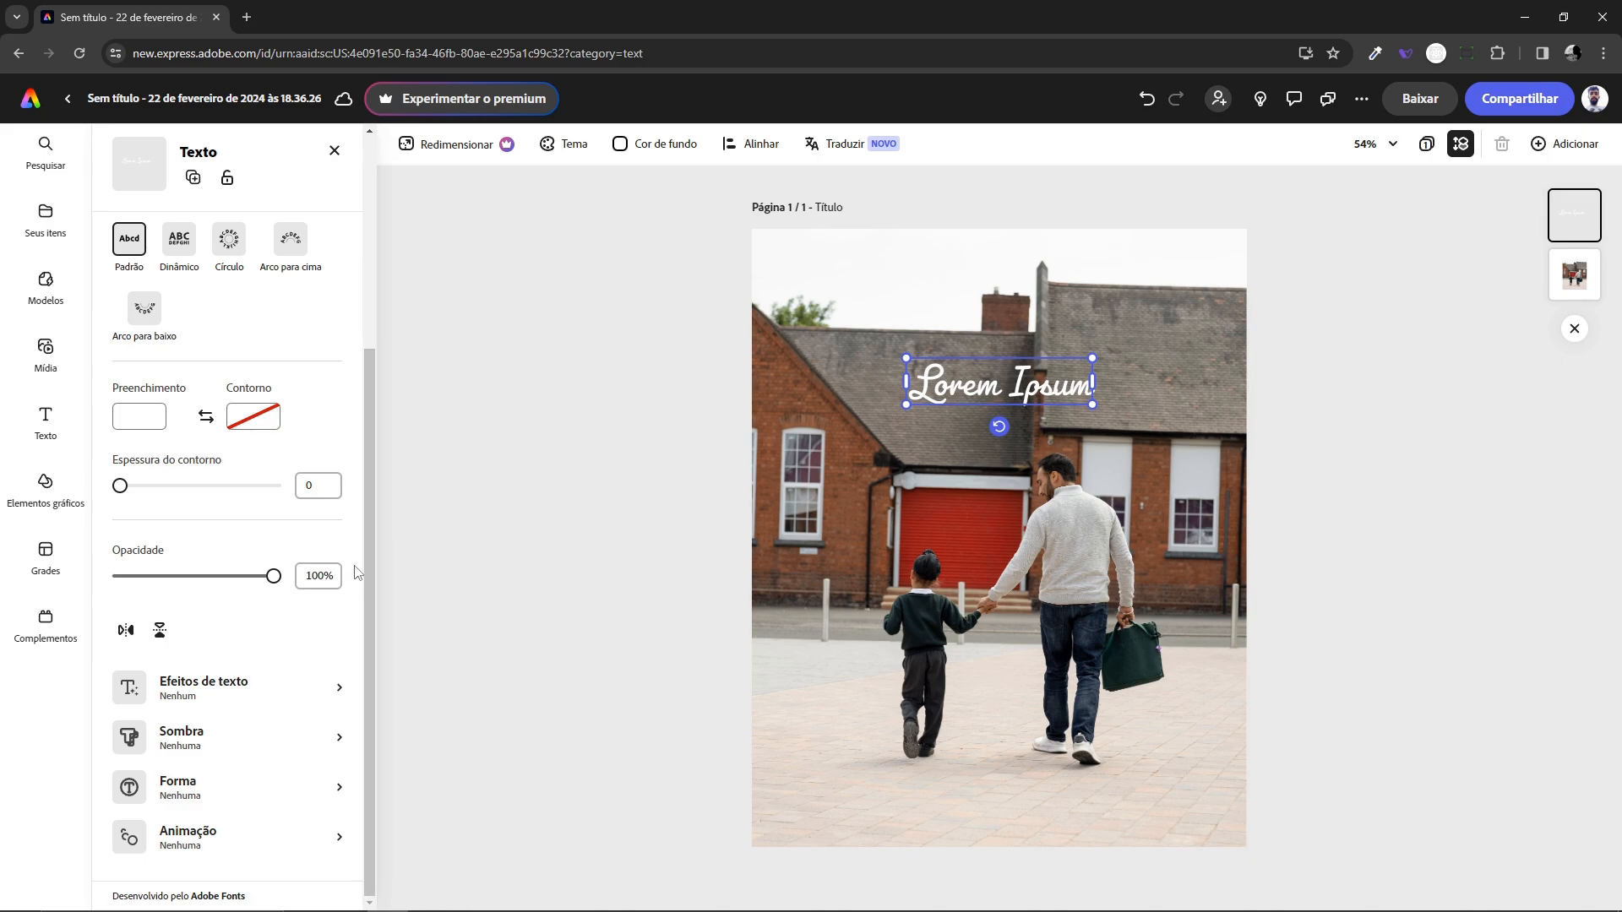
click(180, 841)
click(180, 841)
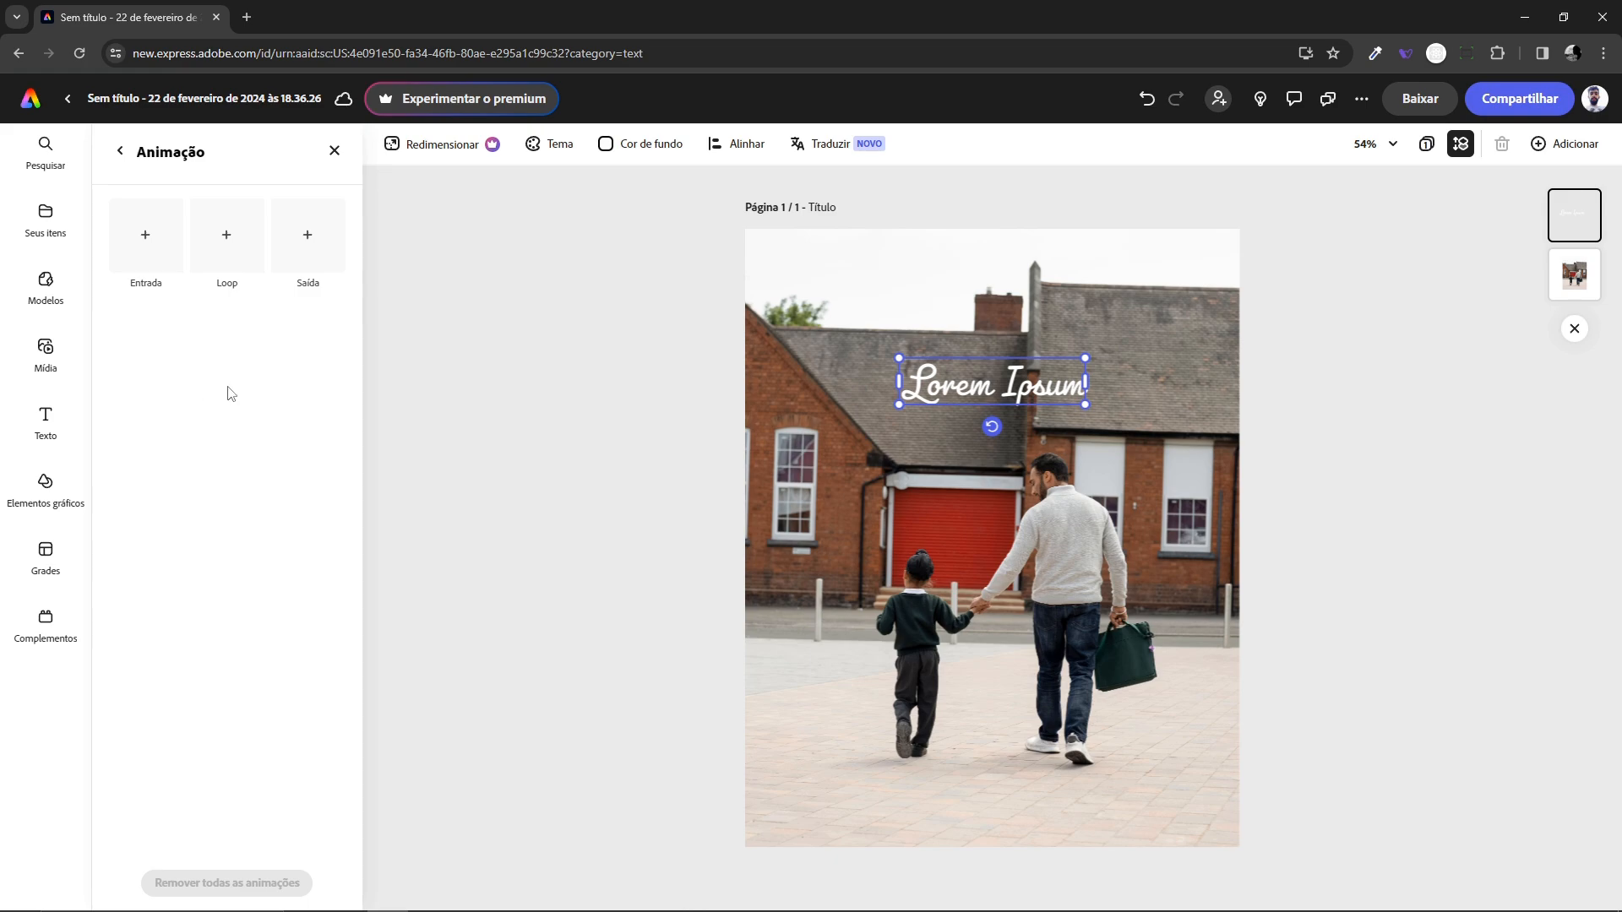
click(134, 249)
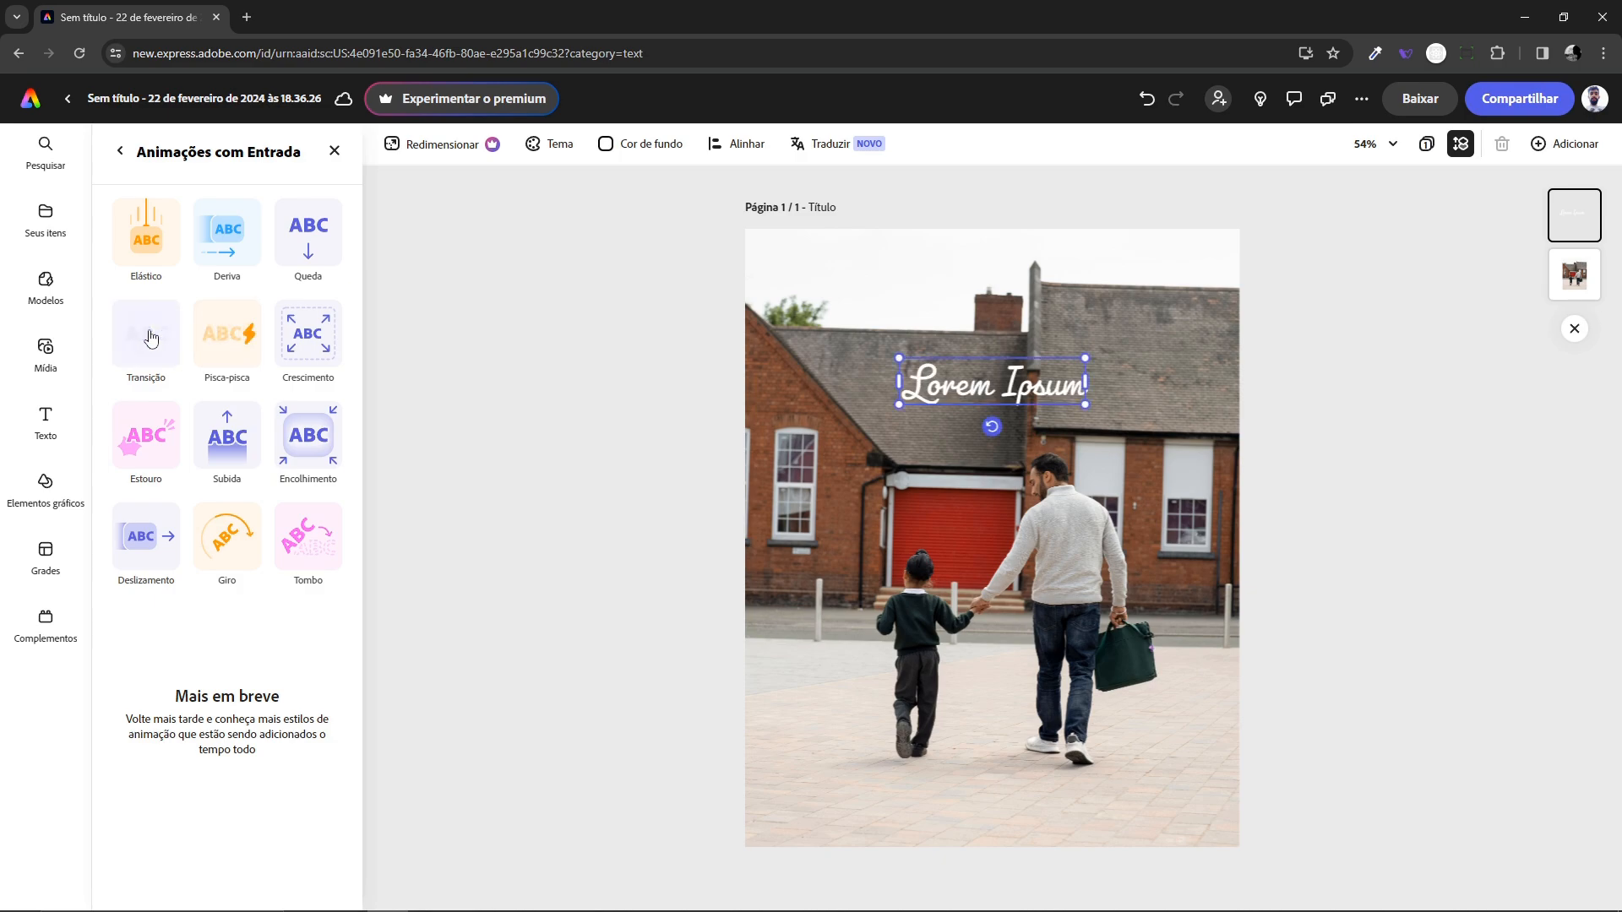
click(145, 239)
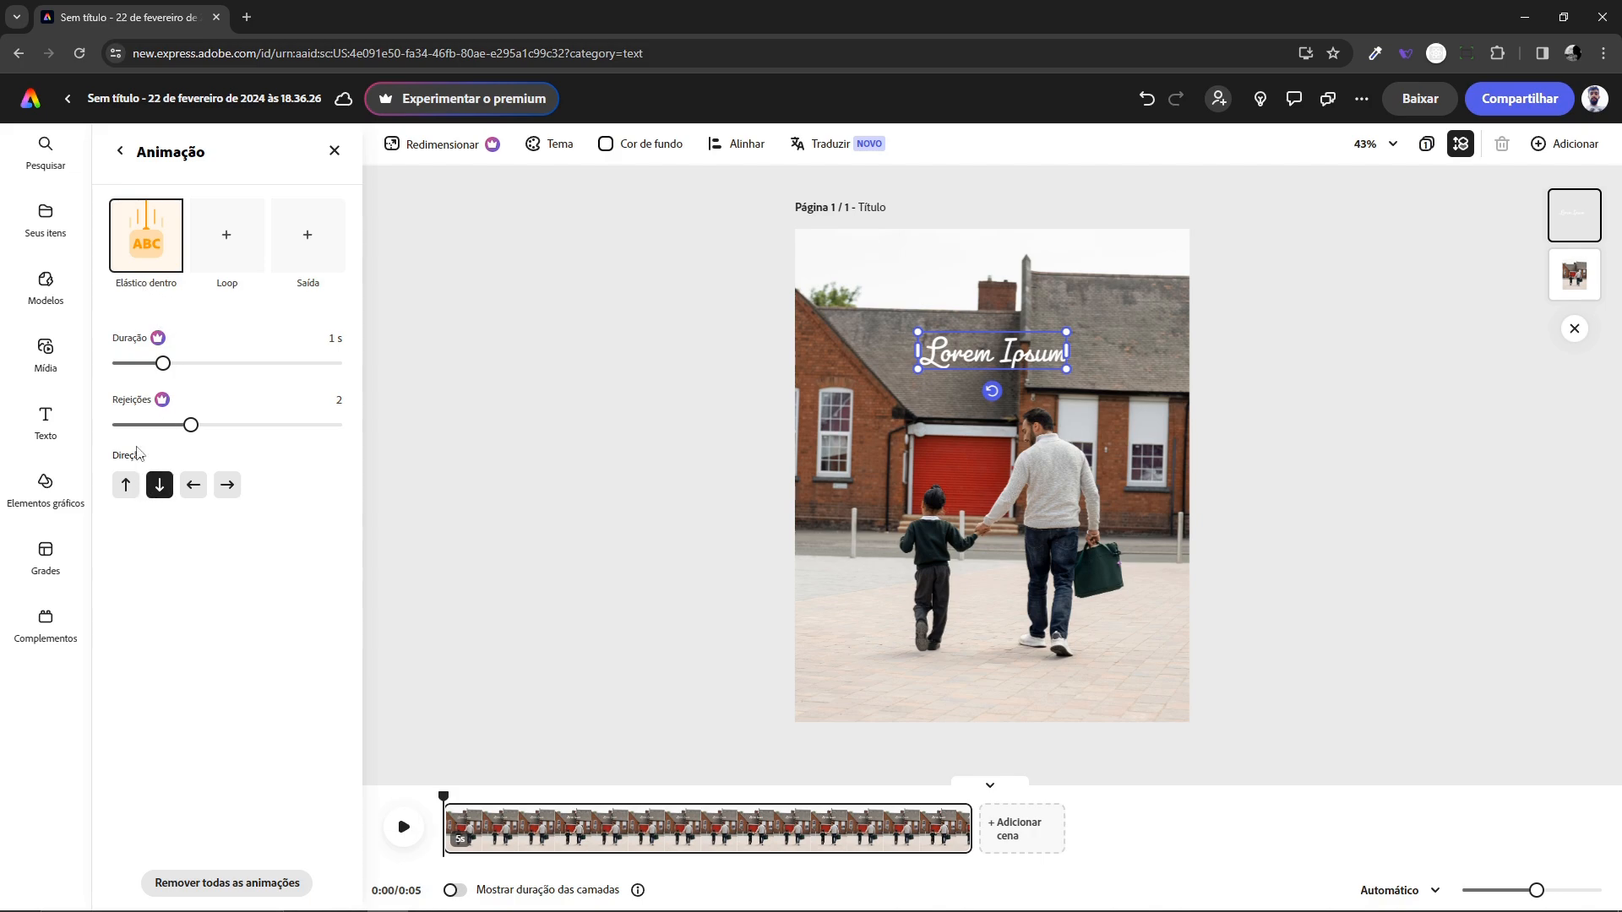
Try the up, left and right directions for the text's entrance animation, then return it to down.
click(138, 401)
click(159, 489)
click(126, 488)
click(195, 489)
click(230, 488)
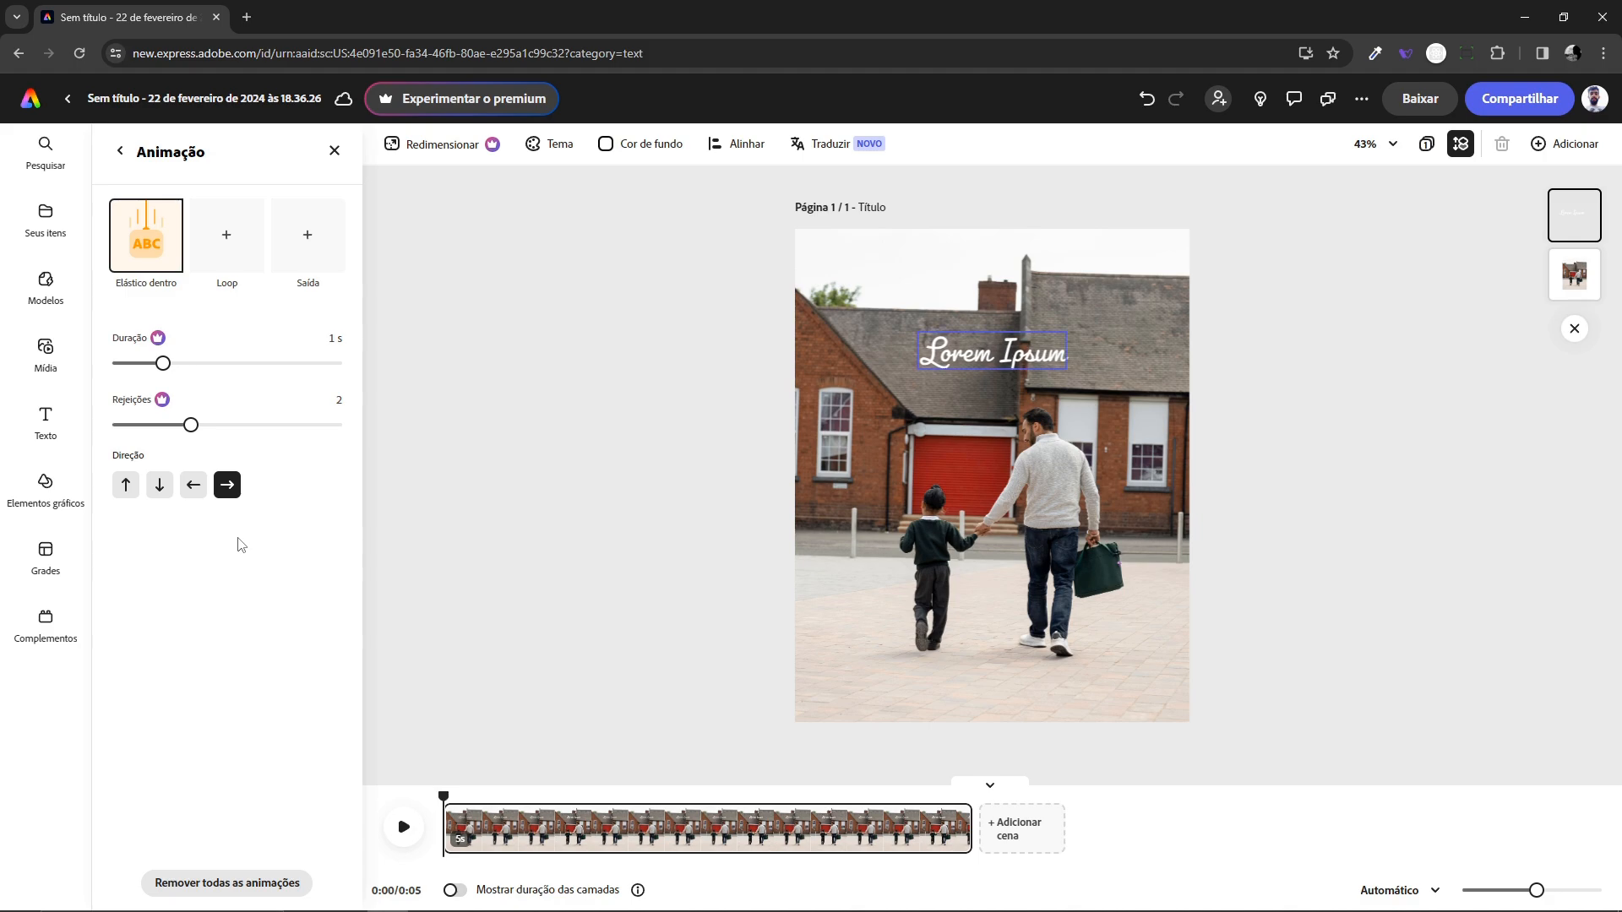
click(160, 486)
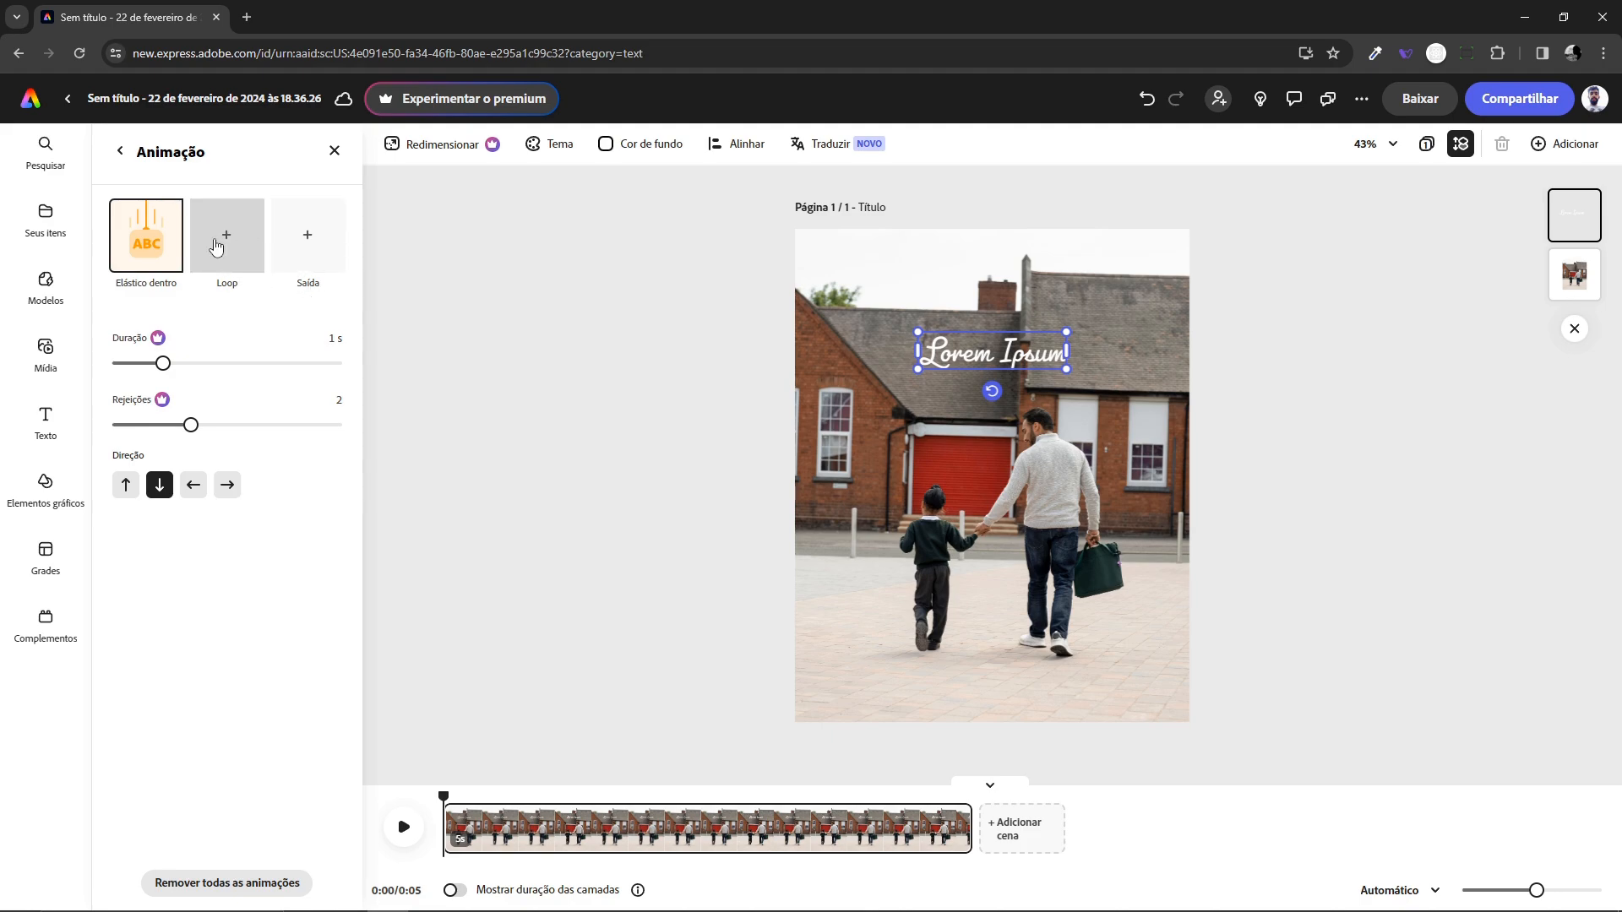
Apply the Elástico exit animation to the Lorem Ipsum text and preview the scene from the start.
click(316, 240)
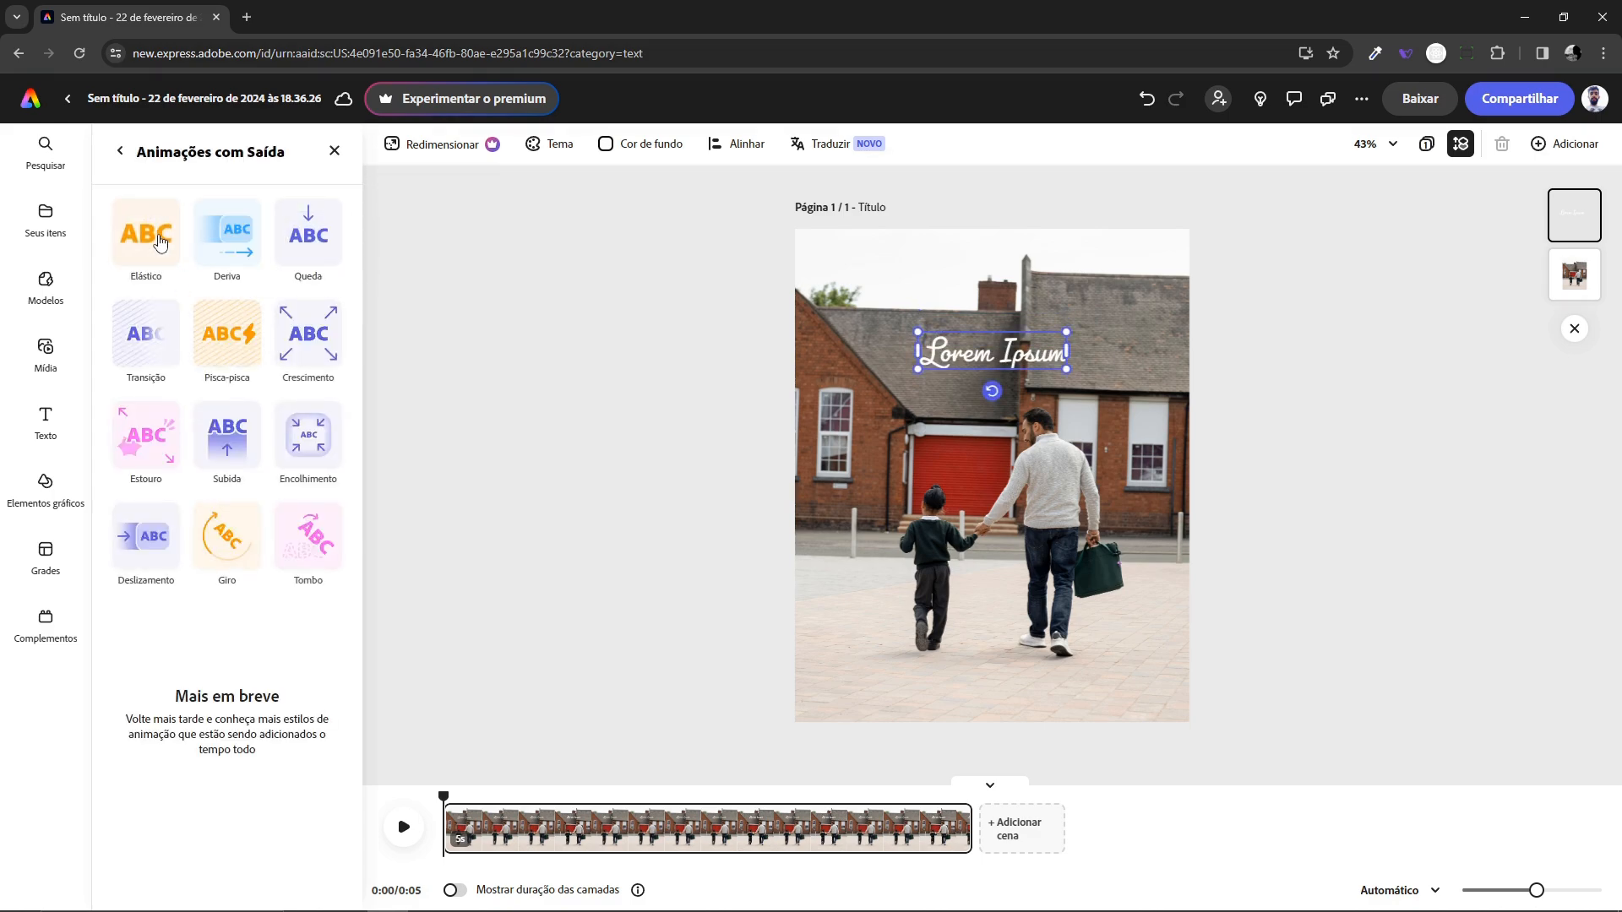
click(161, 243)
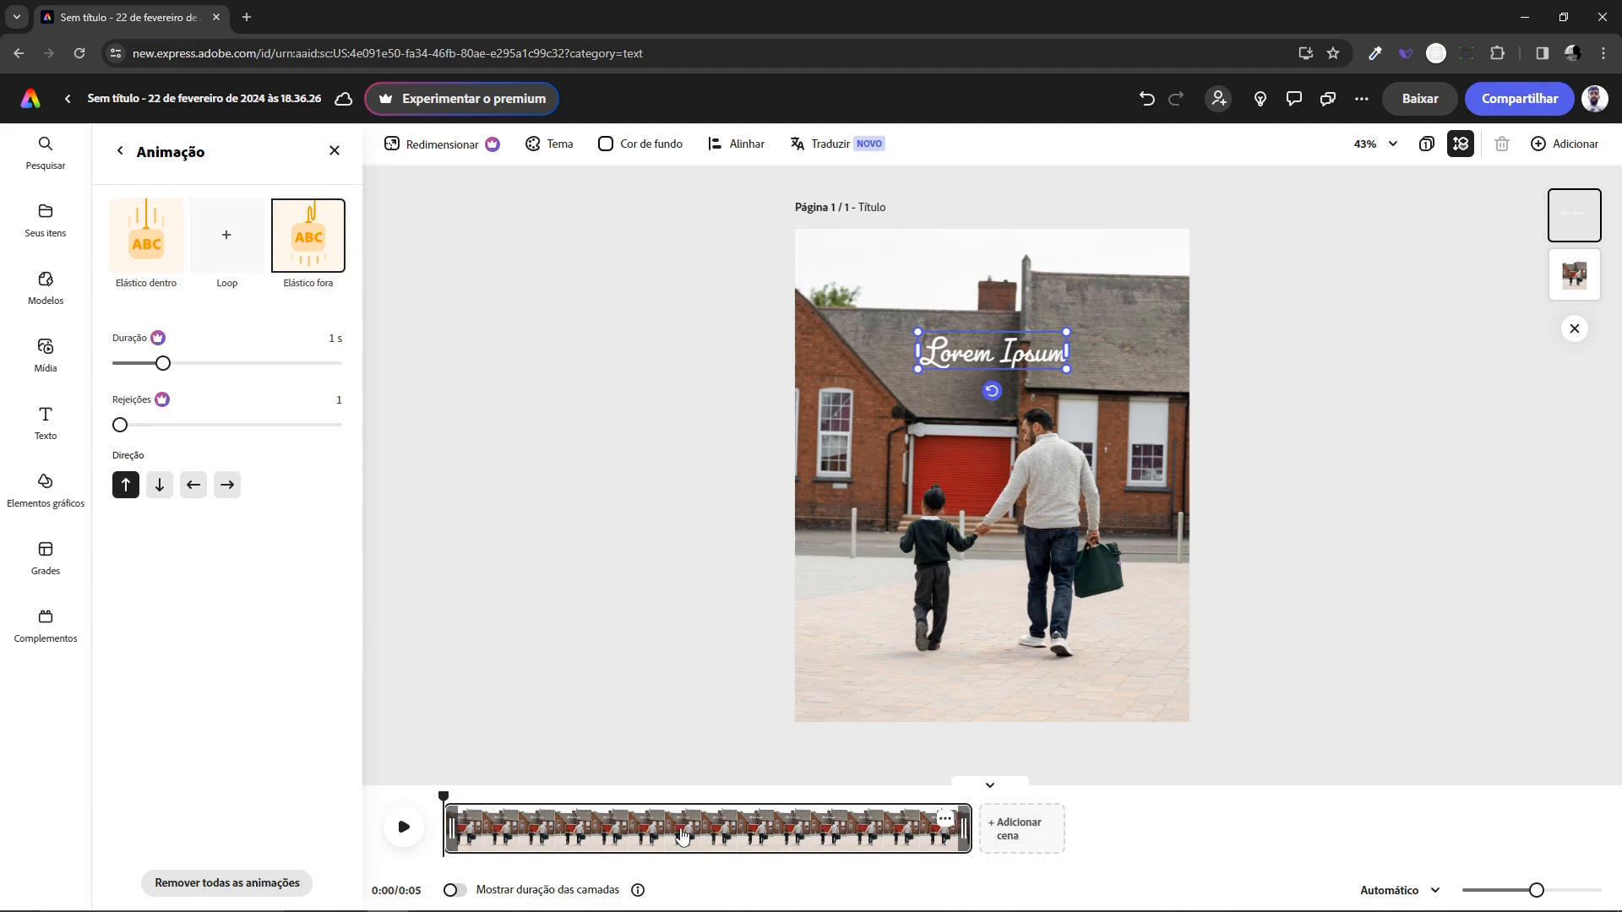
click(444, 797)
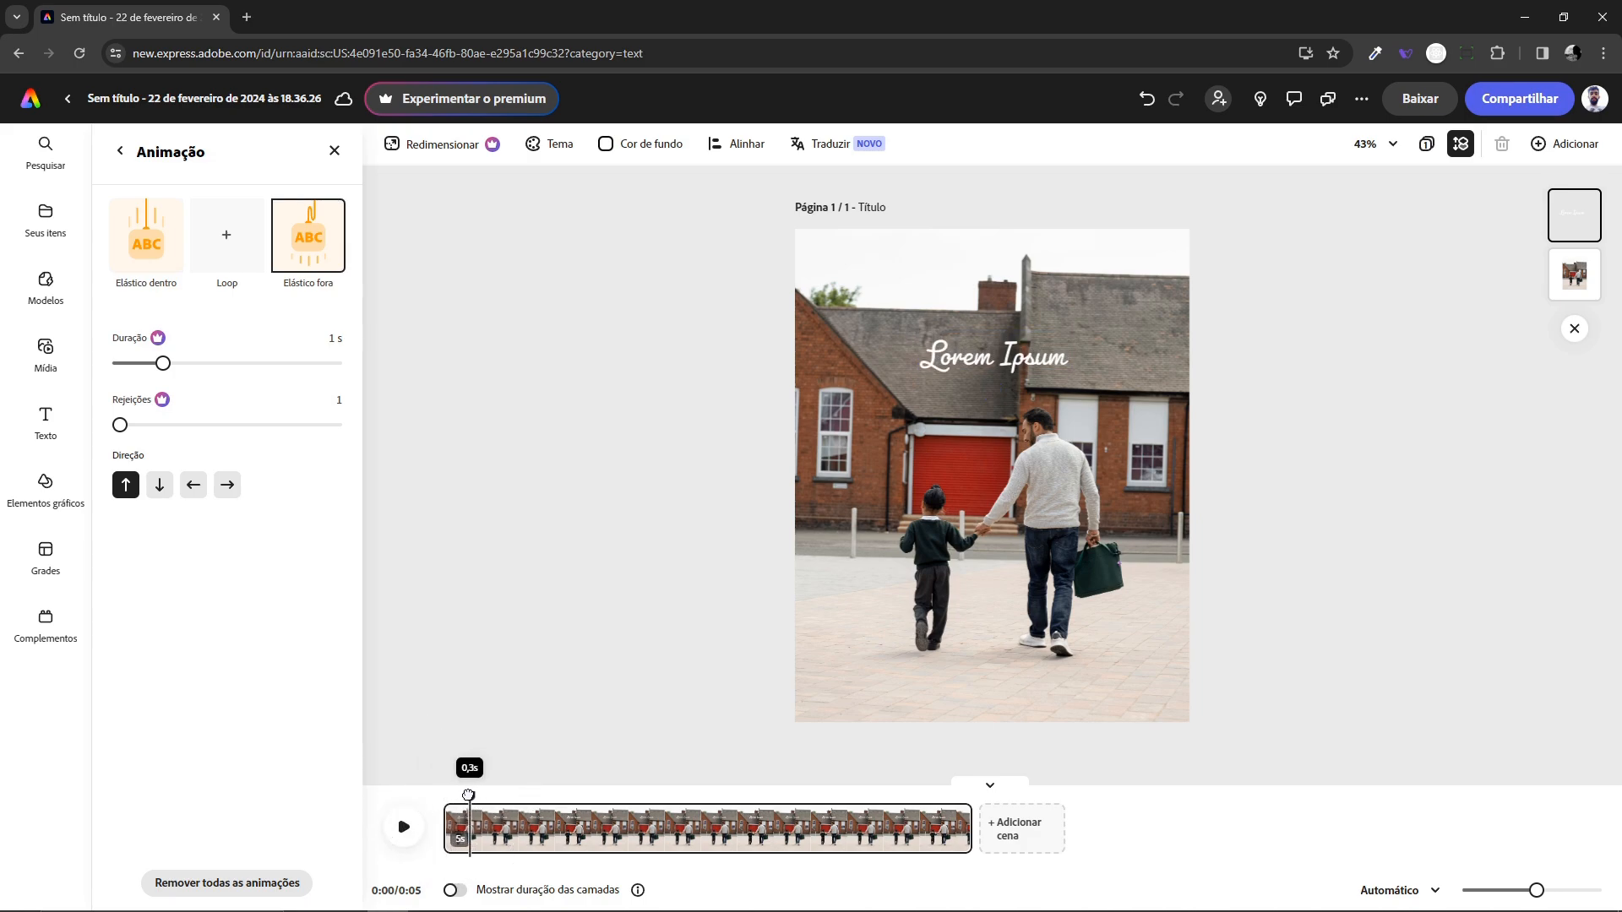
mouse_move(444, 797)
mouse_down()
mouse_move(988, 791)
mouse_move(442, 794)
mouse_up()
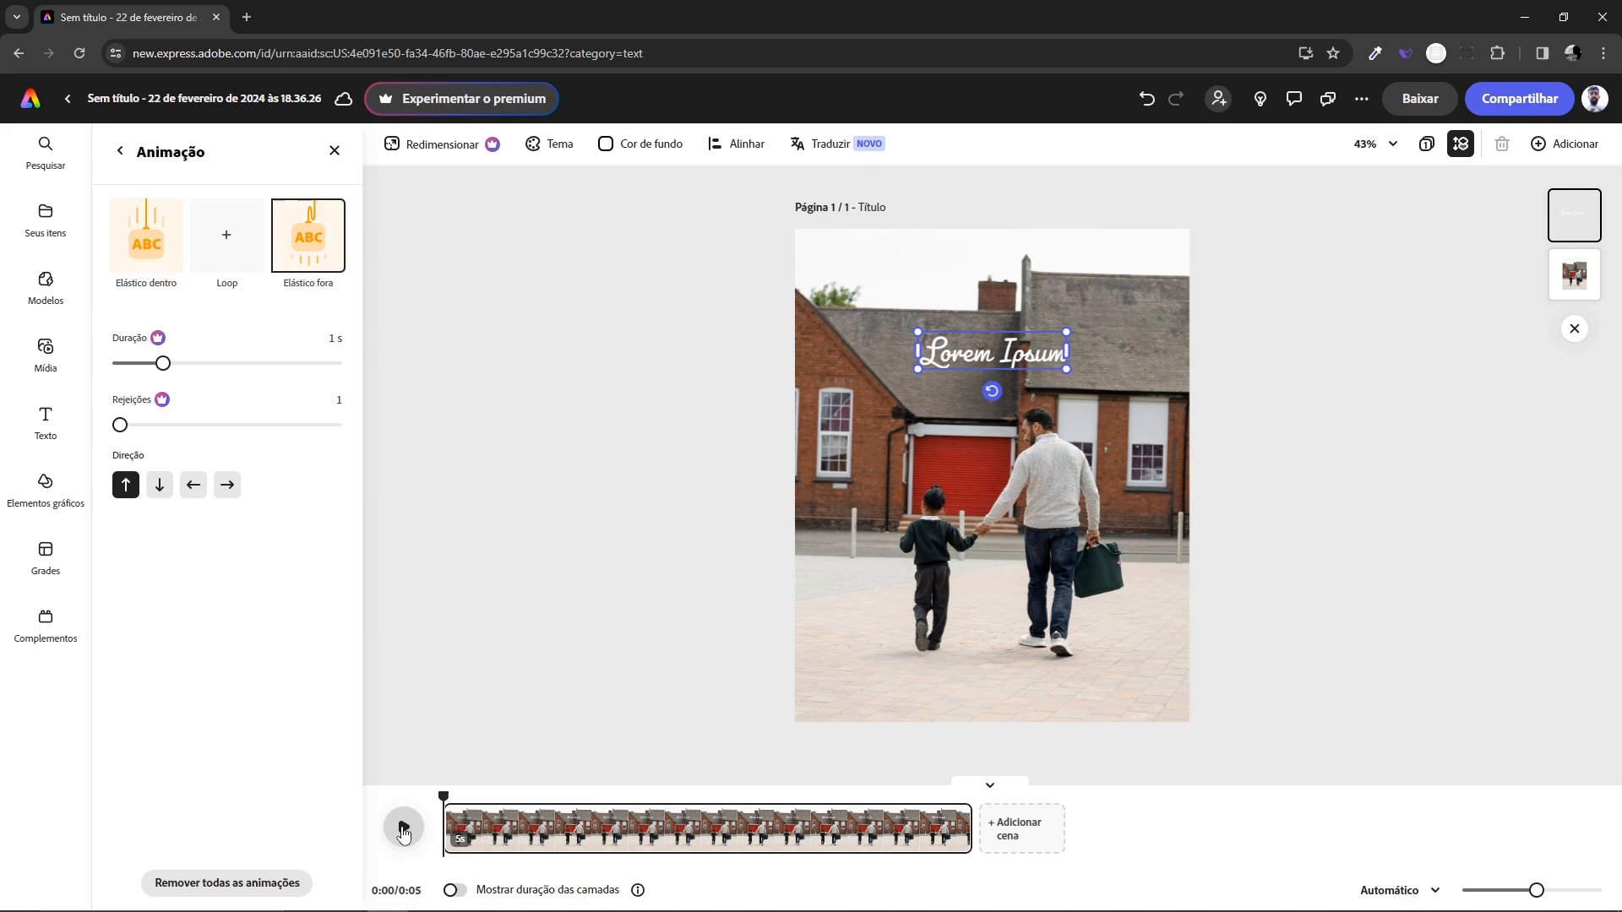
click(403, 832)
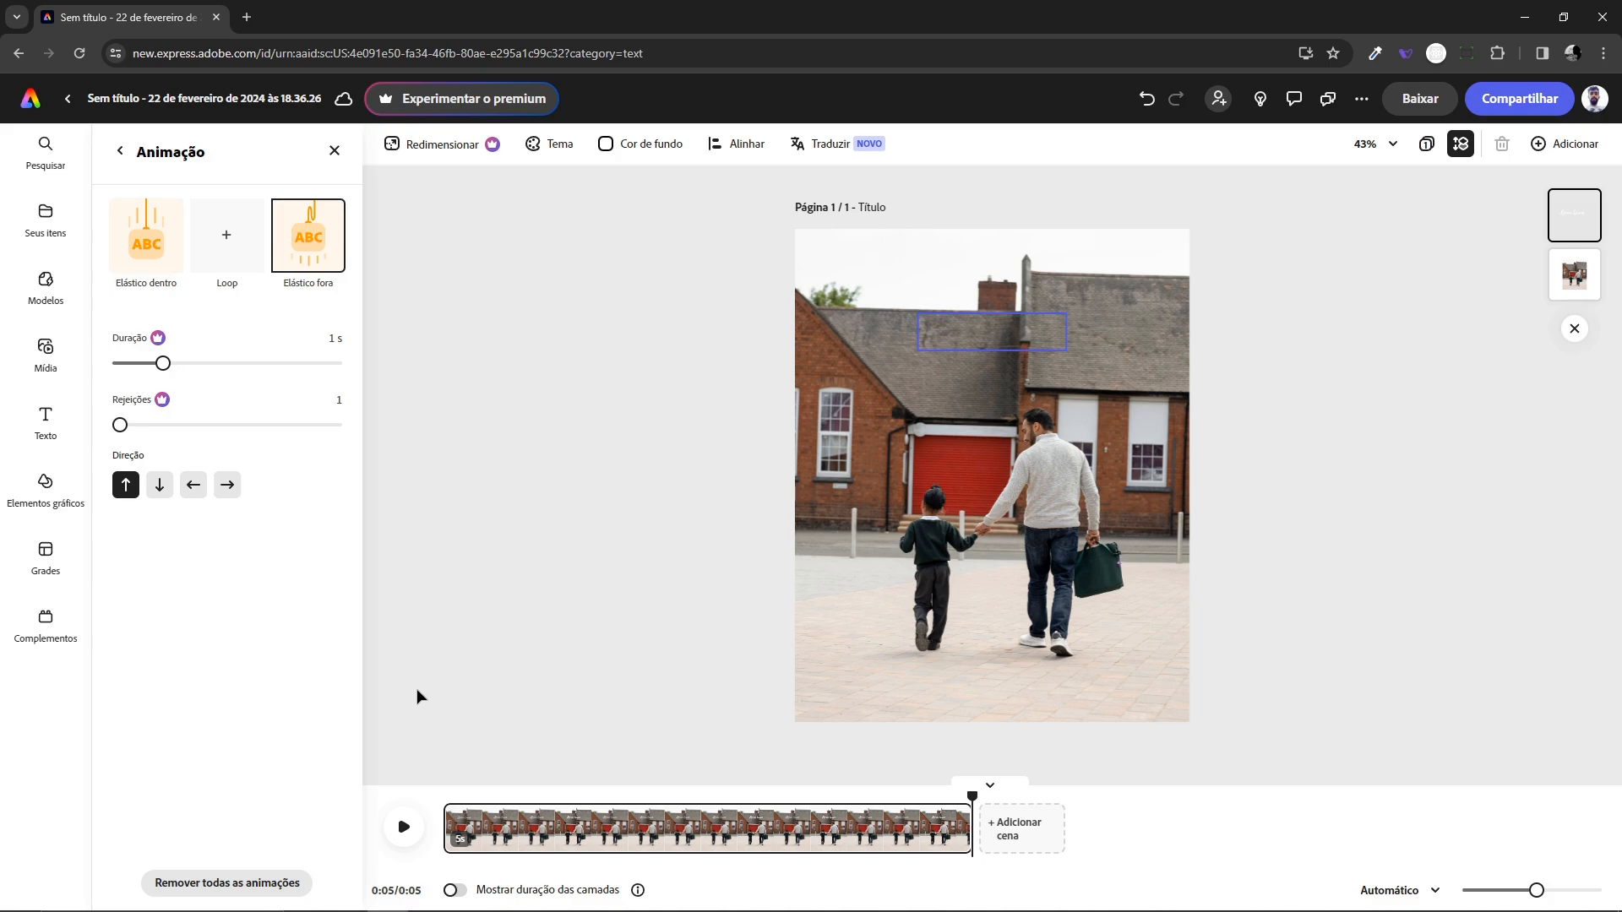
click(492, 799)
click(487, 490)
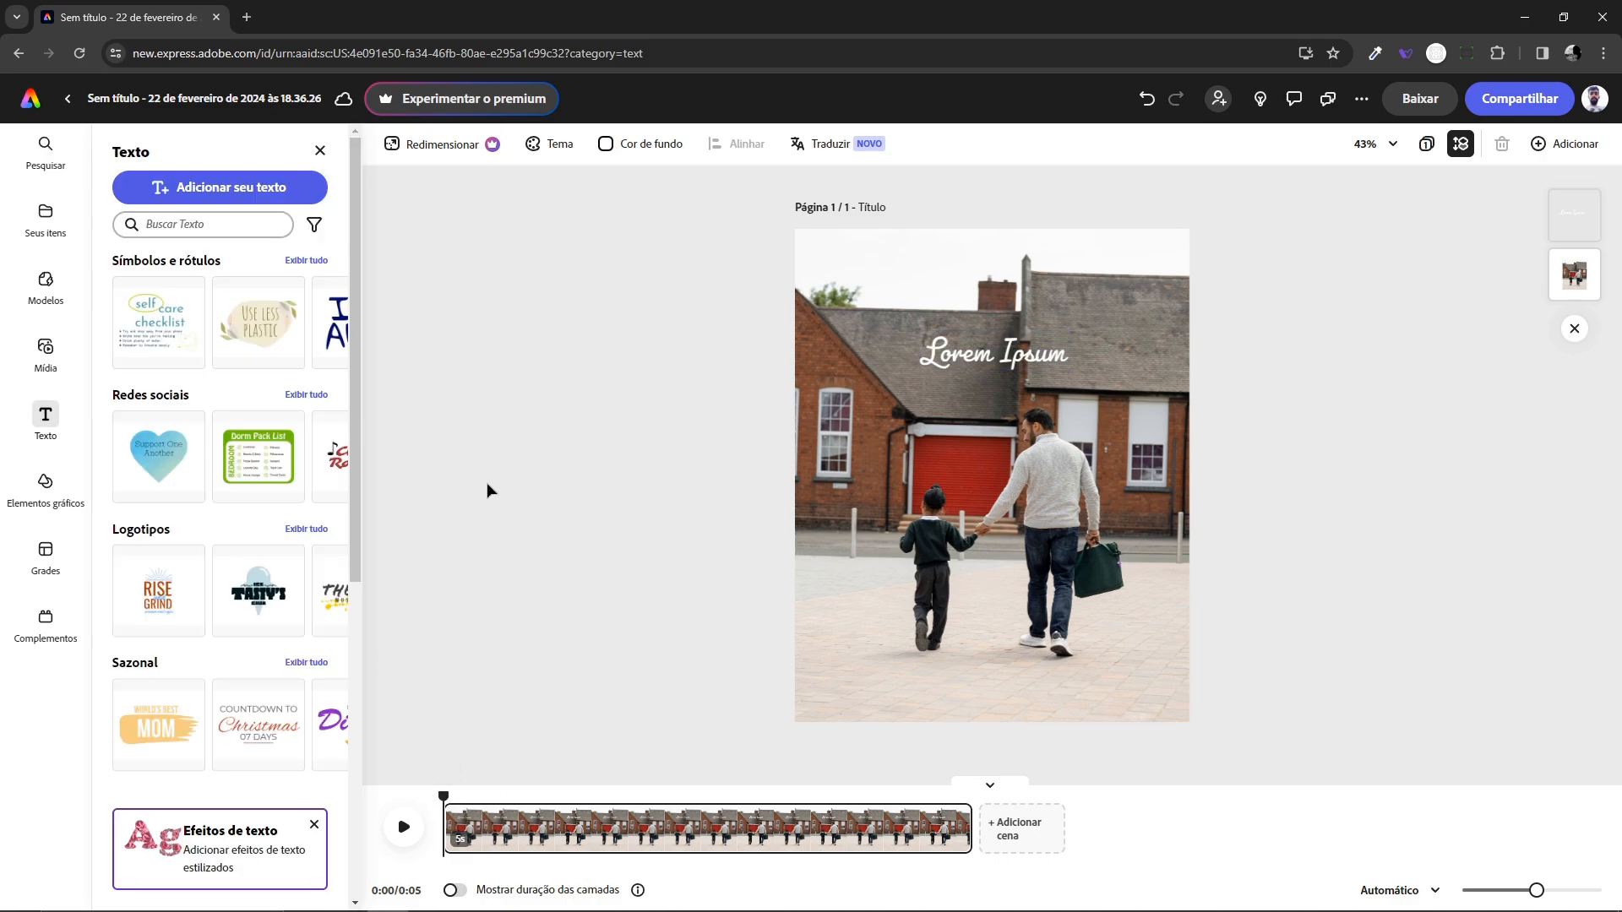
Add the black quotation-marks element to the page's lower-right corner and shrink it to about half its size.
click(46, 481)
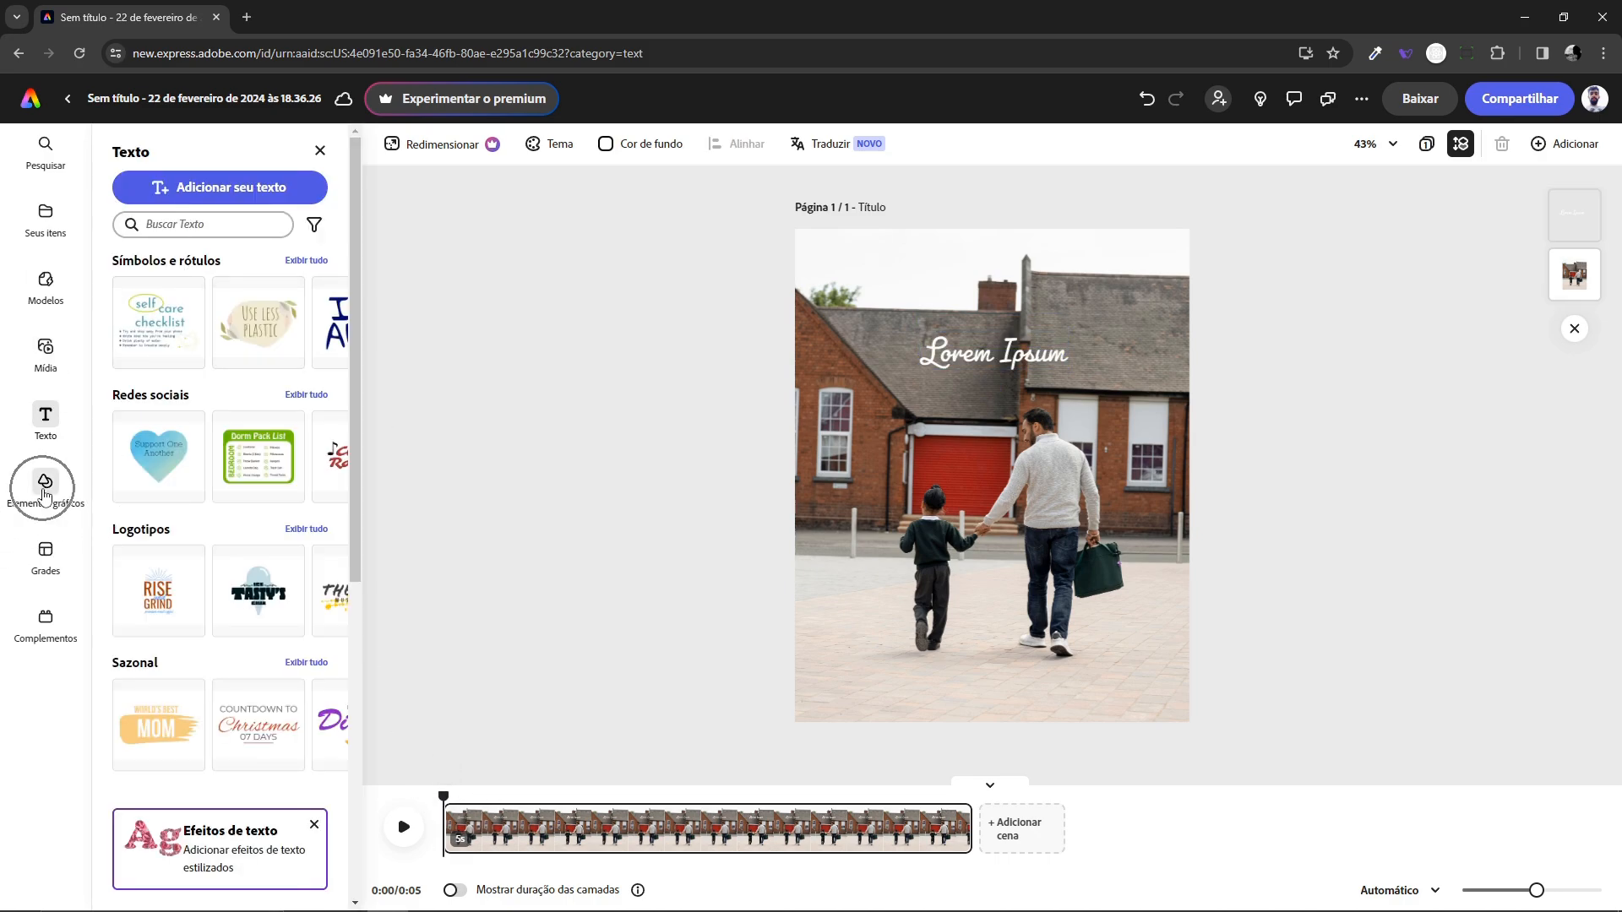
drag(148, 456, 1103, 668)
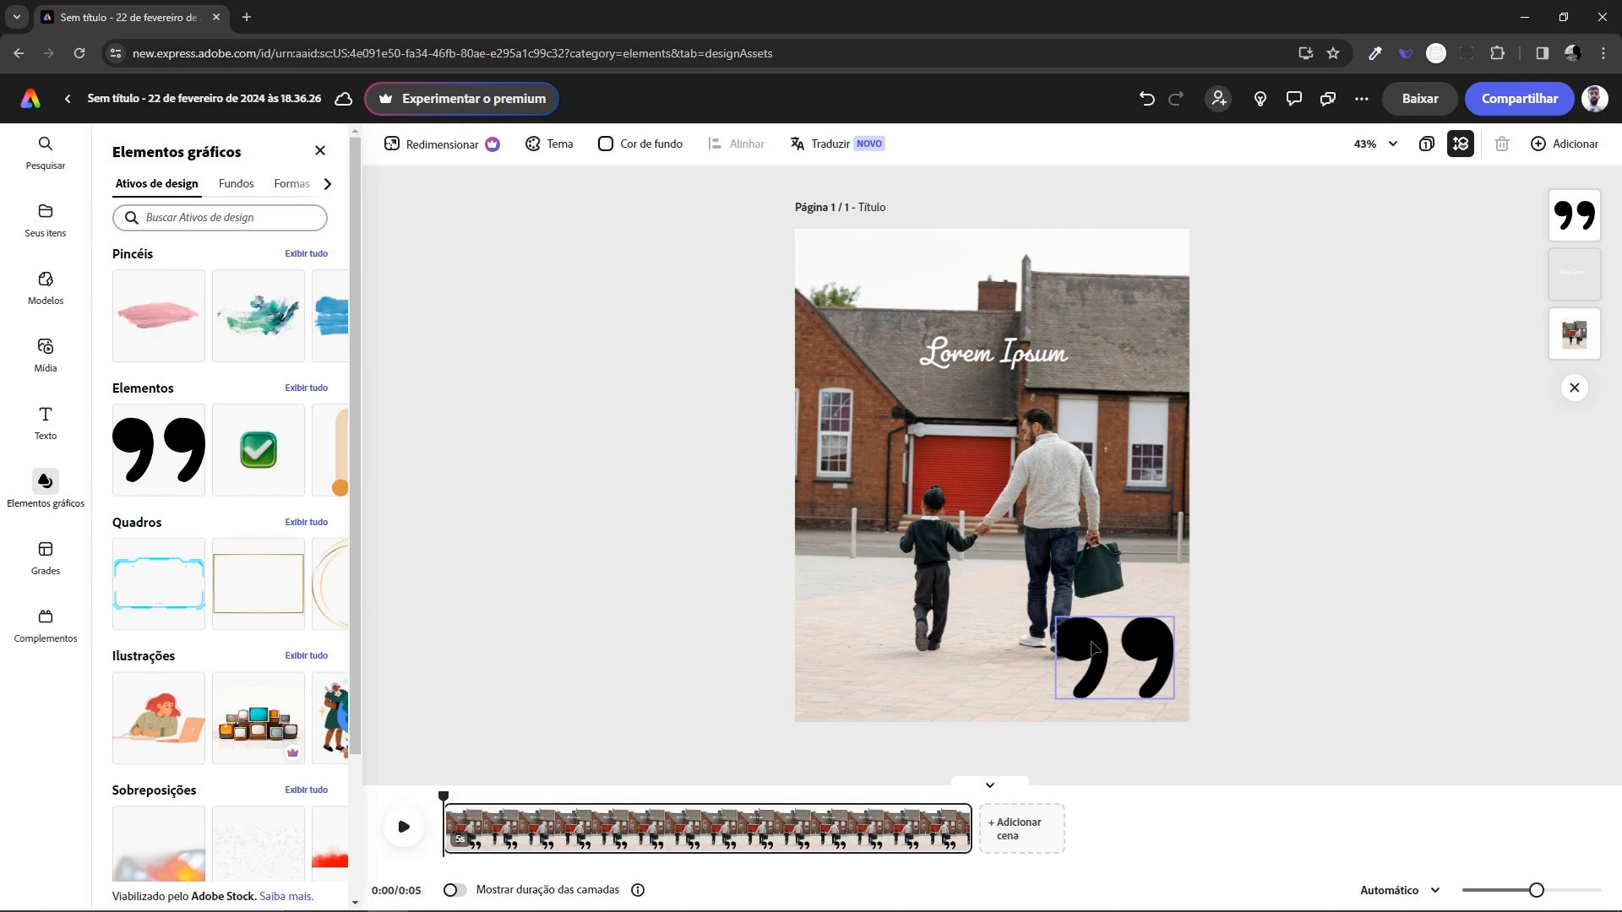
drag(1058, 619, 1125, 669)
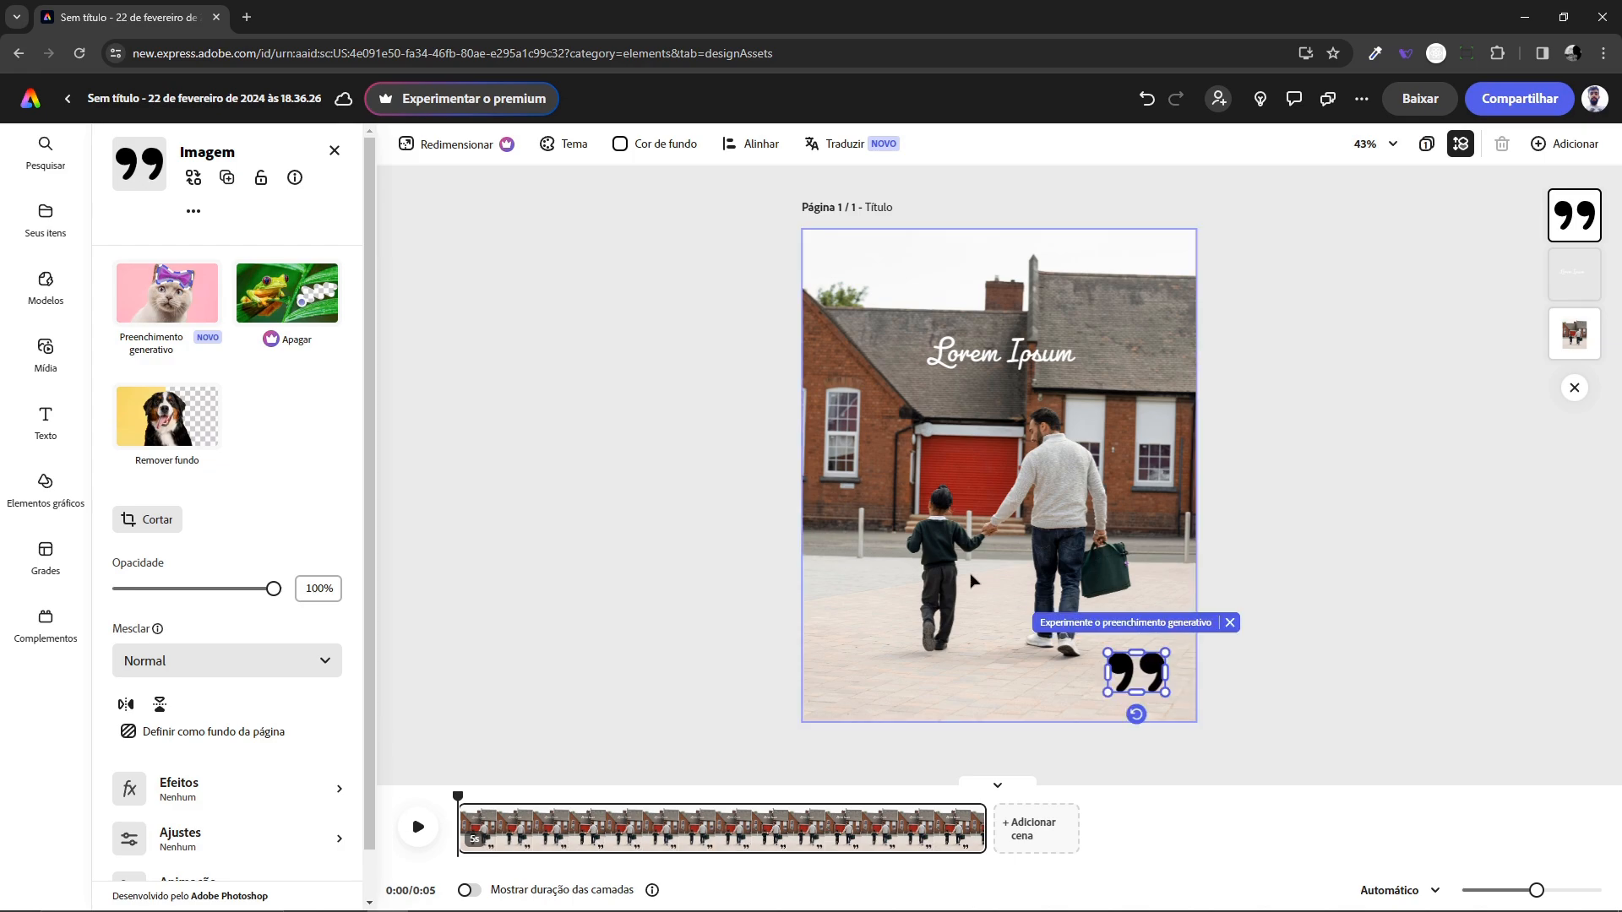
scroll(302, 447, down, 1)
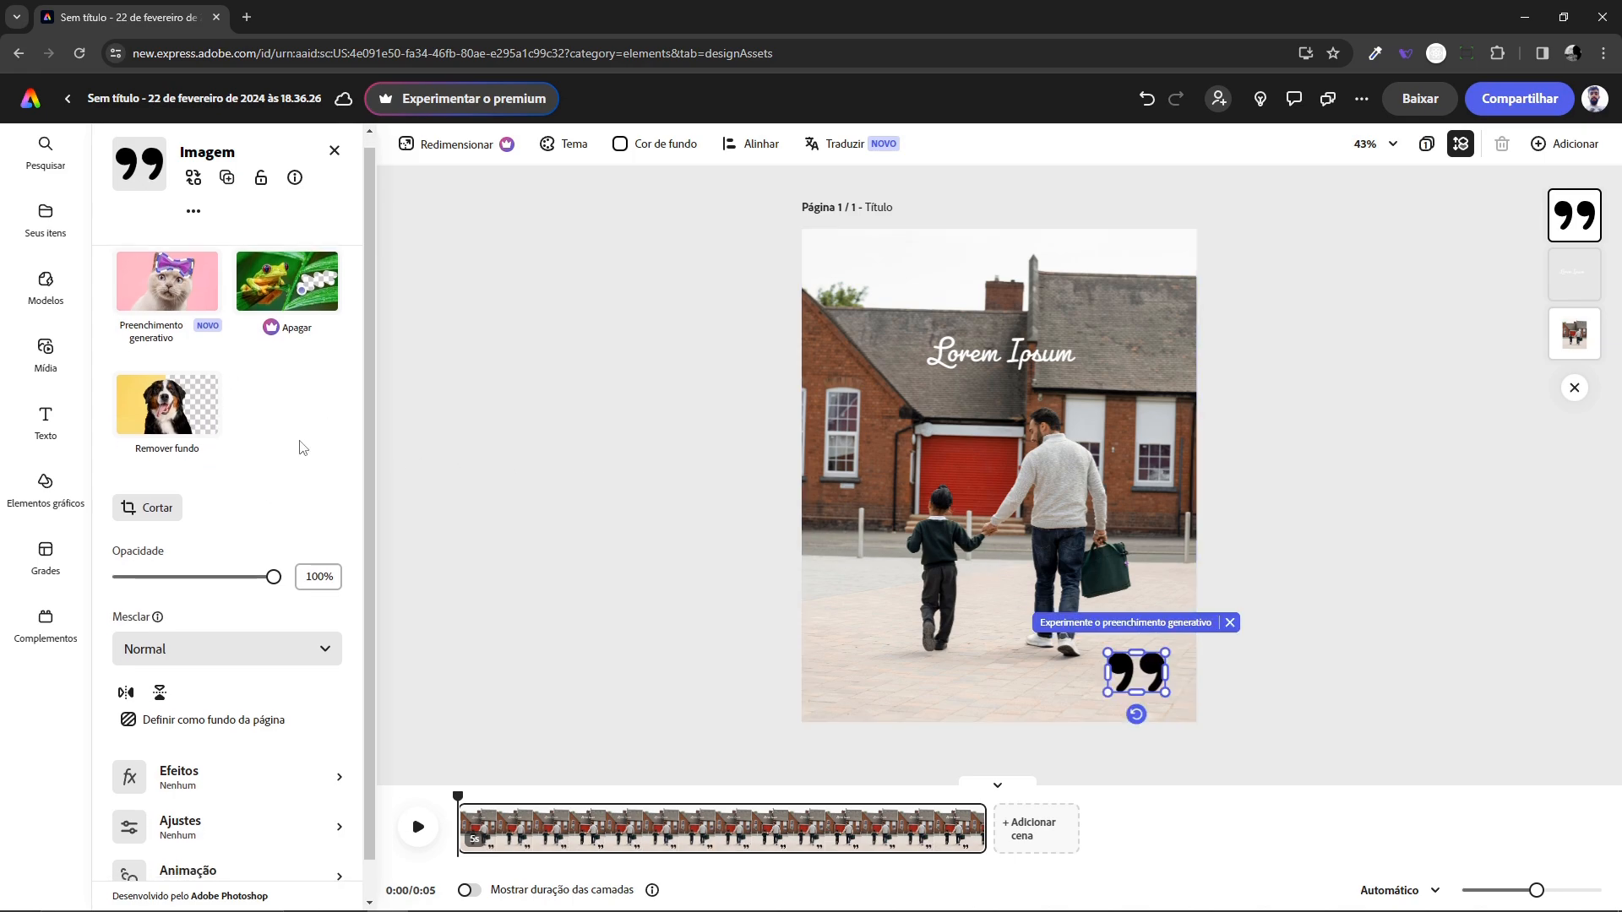
Apply the Agitamento loop animation to the quotation-marks element and deselect it.
click(186, 836)
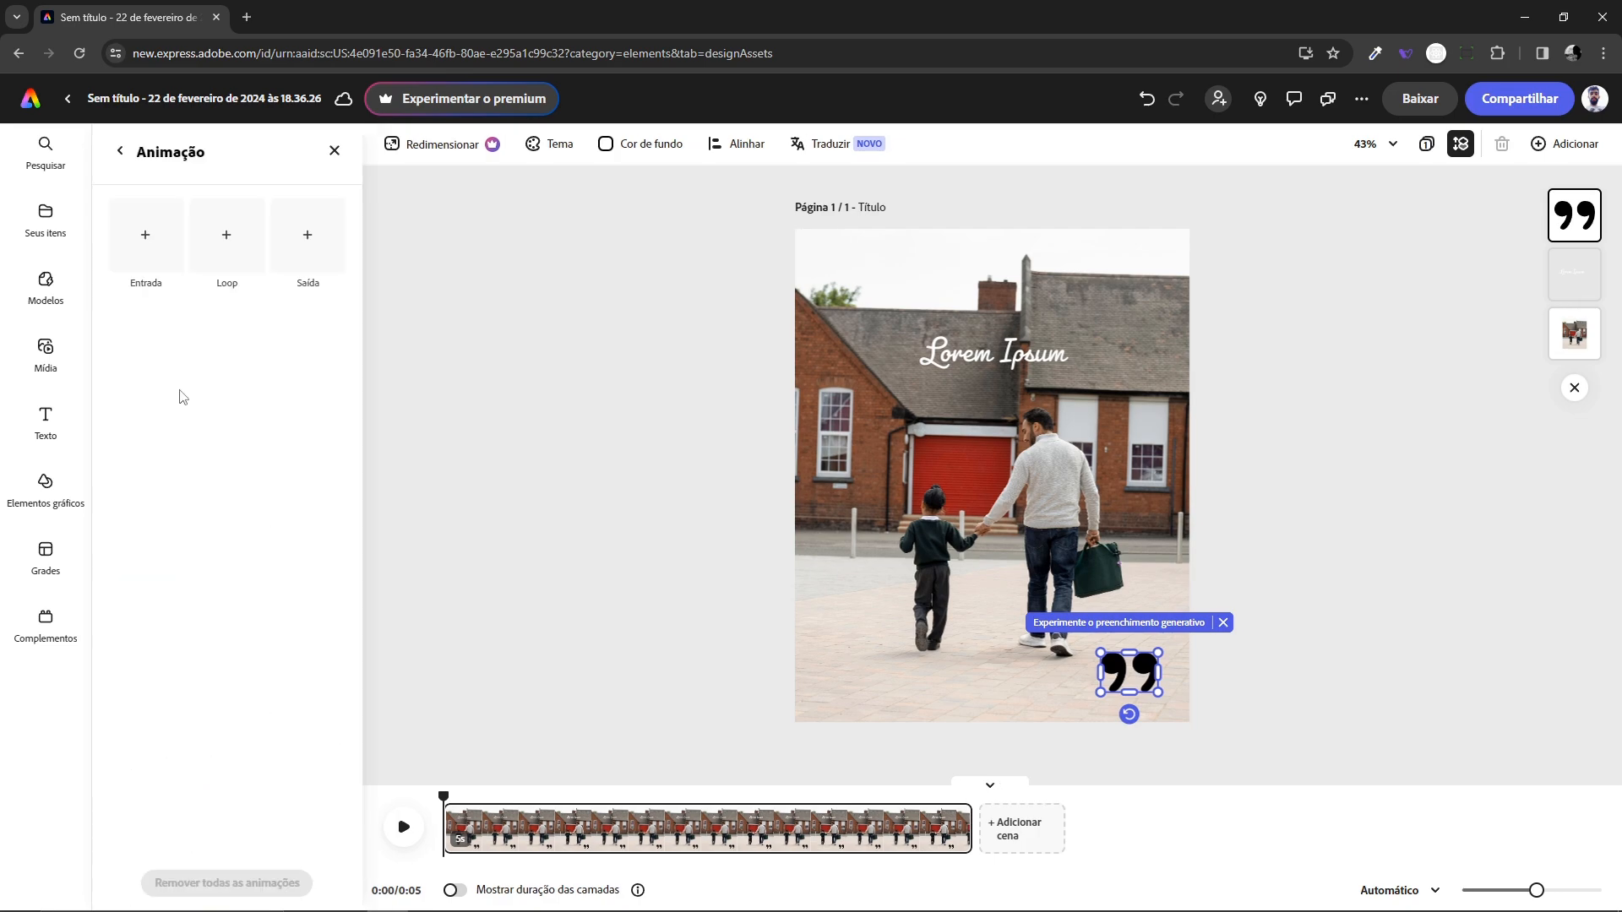
click(225, 240)
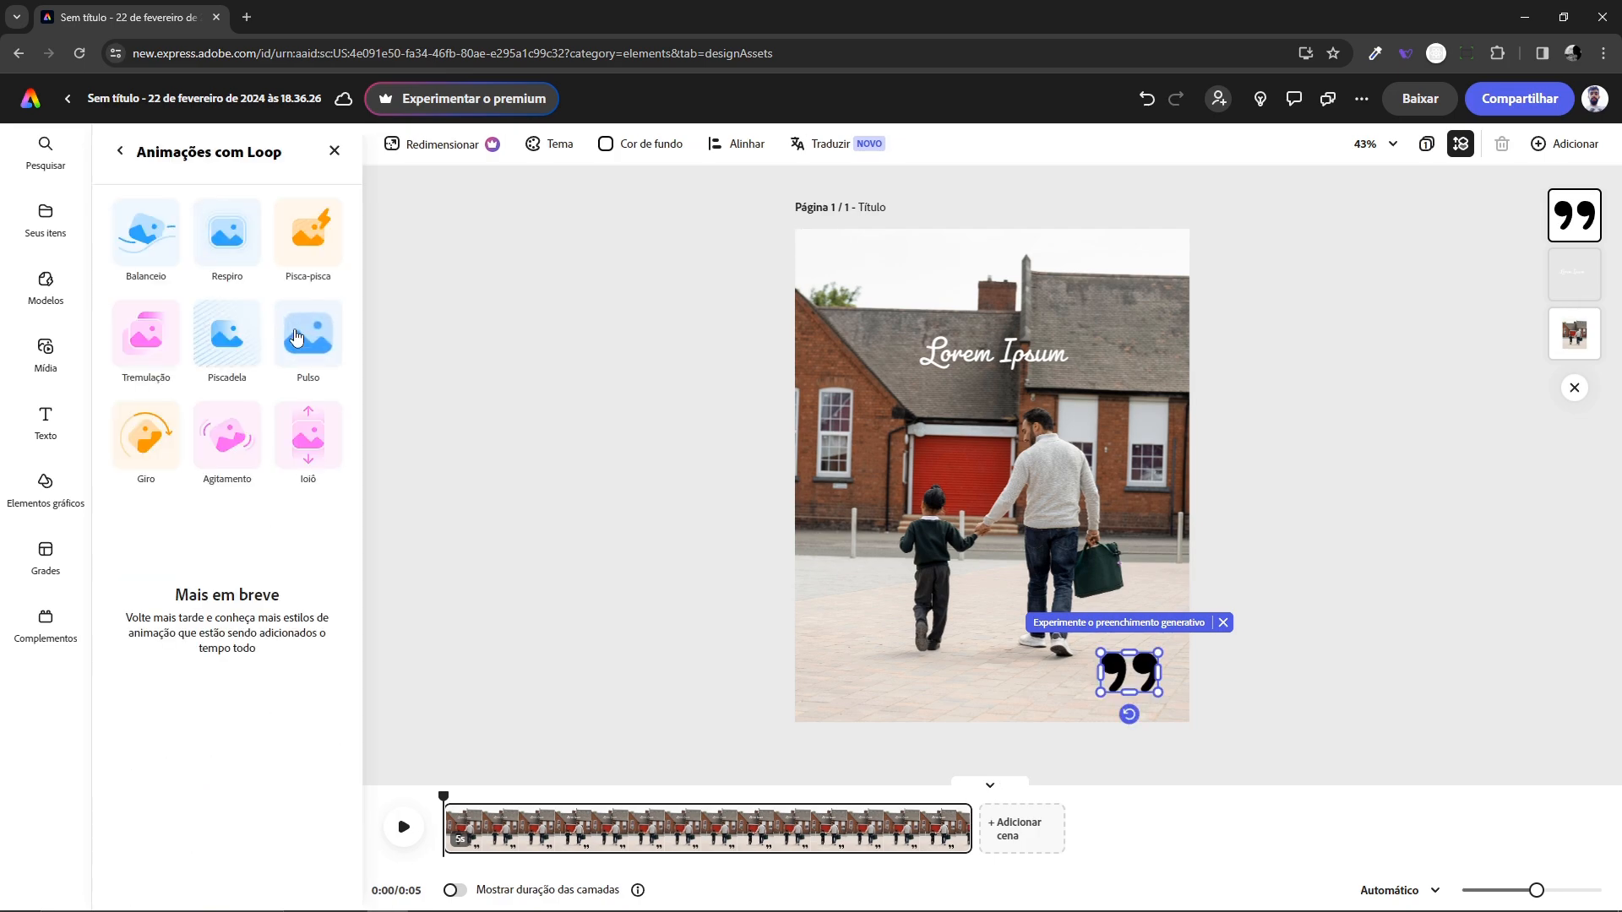
click(222, 344)
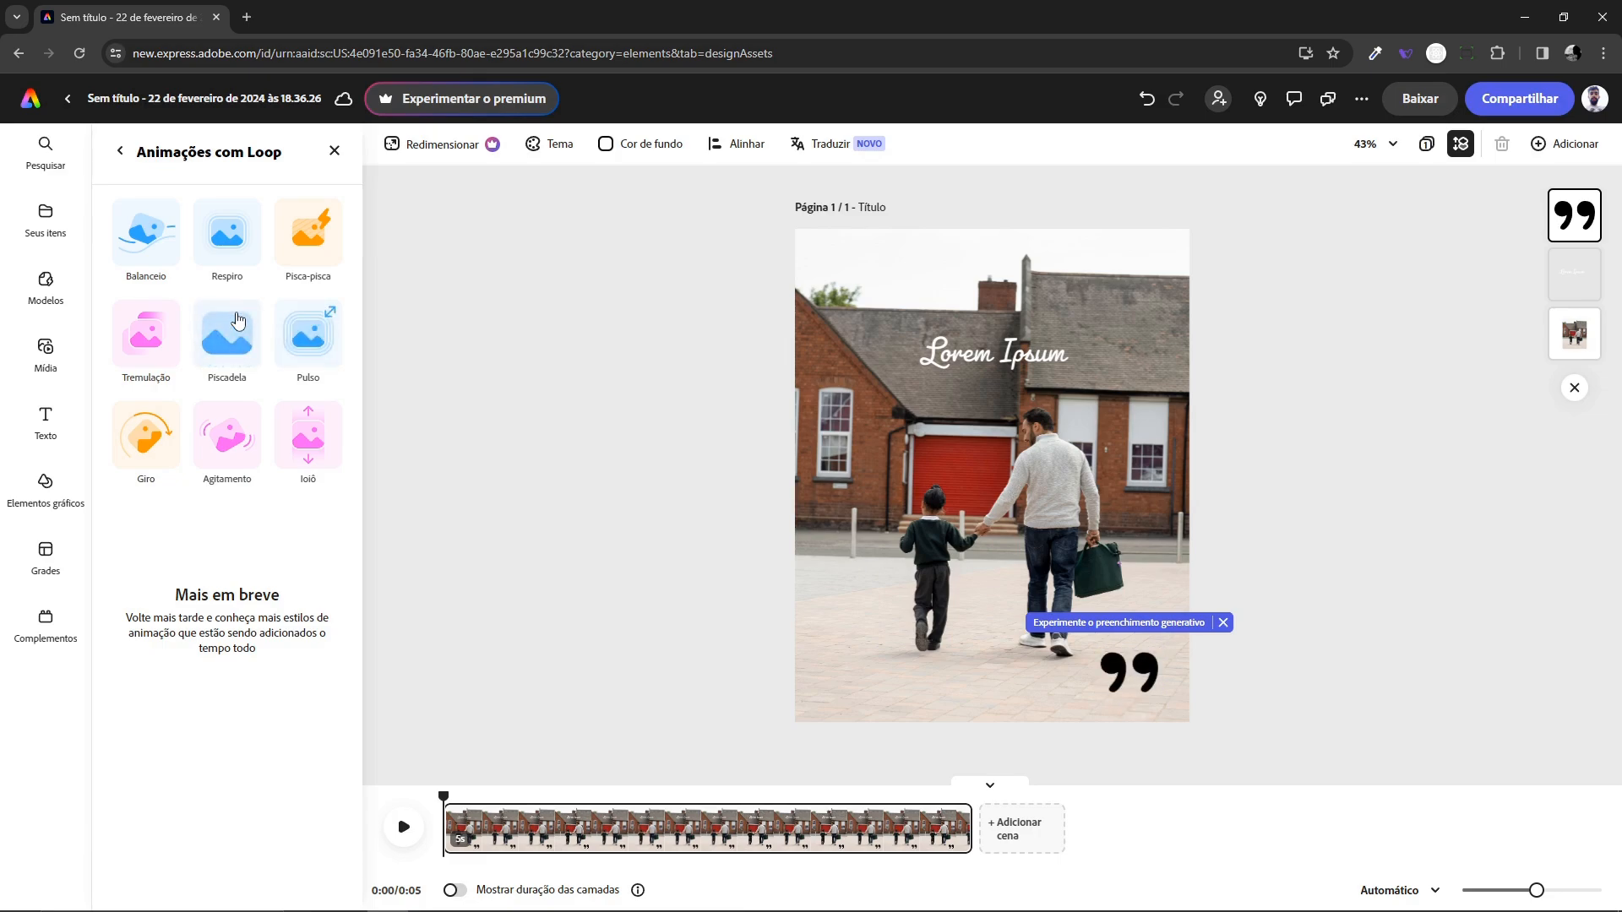
click(237, 442)
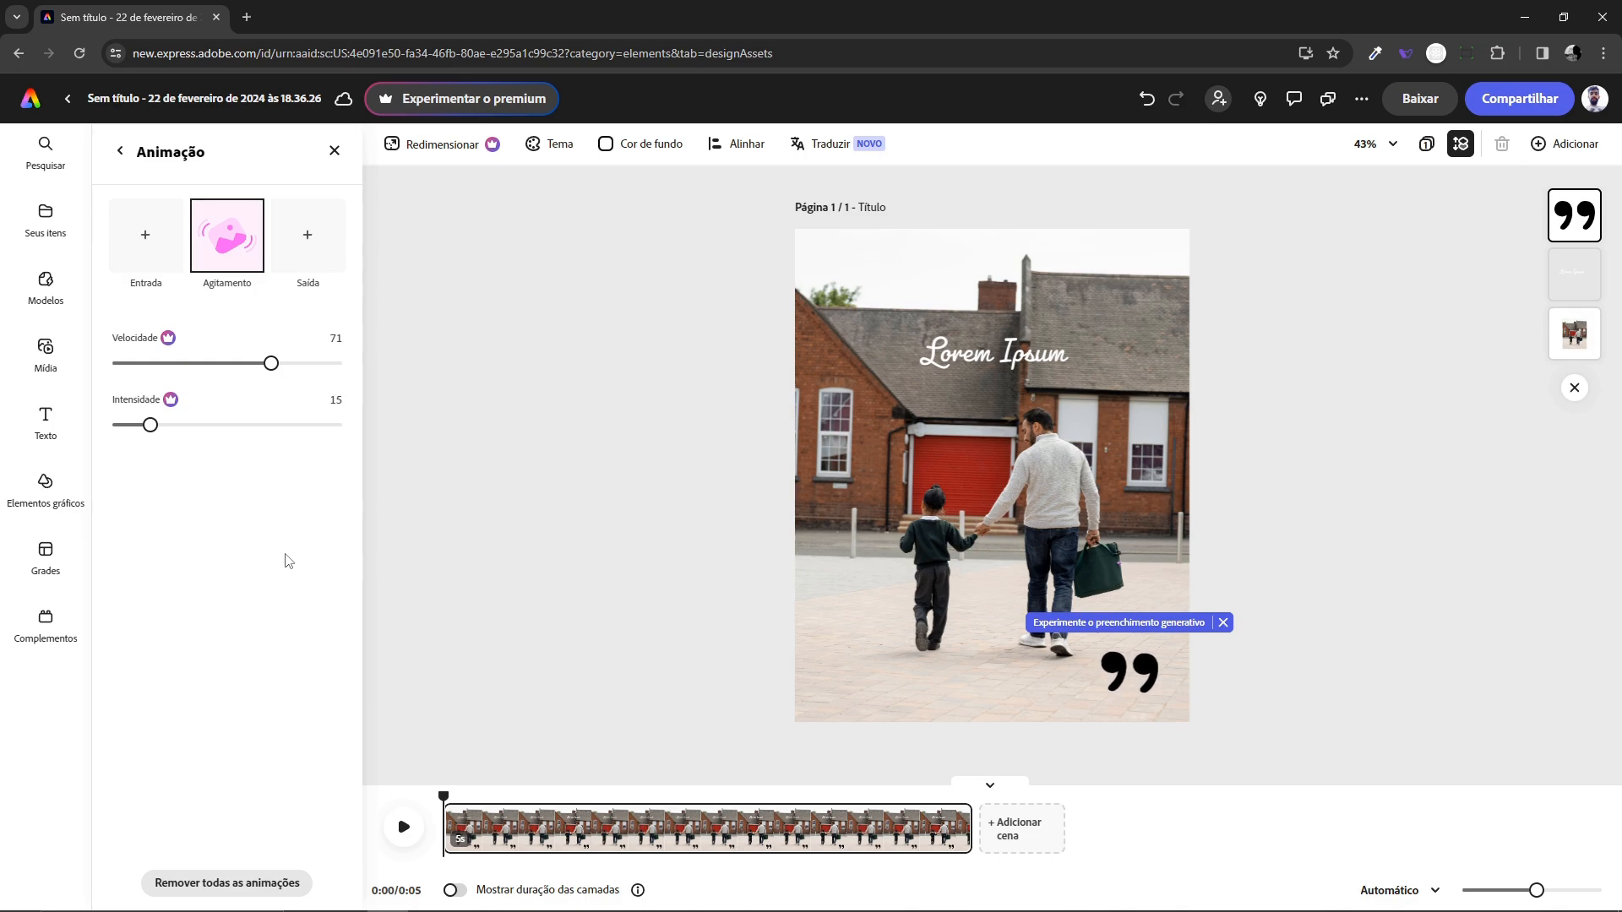
click(170, 401)
click(167, 335)
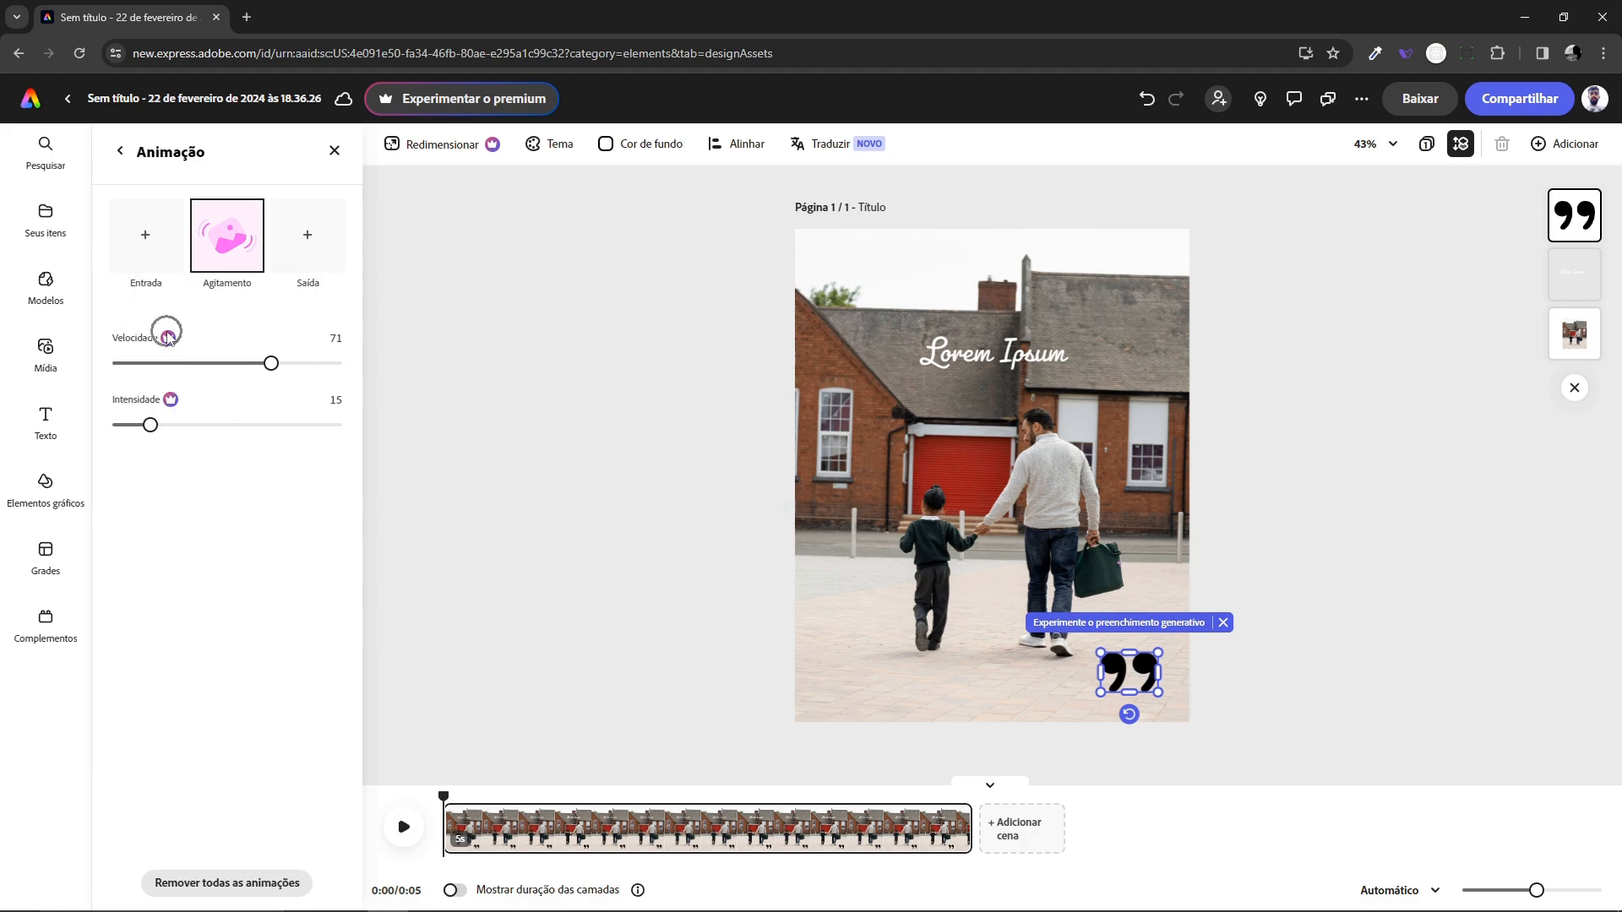
click(581, 599)
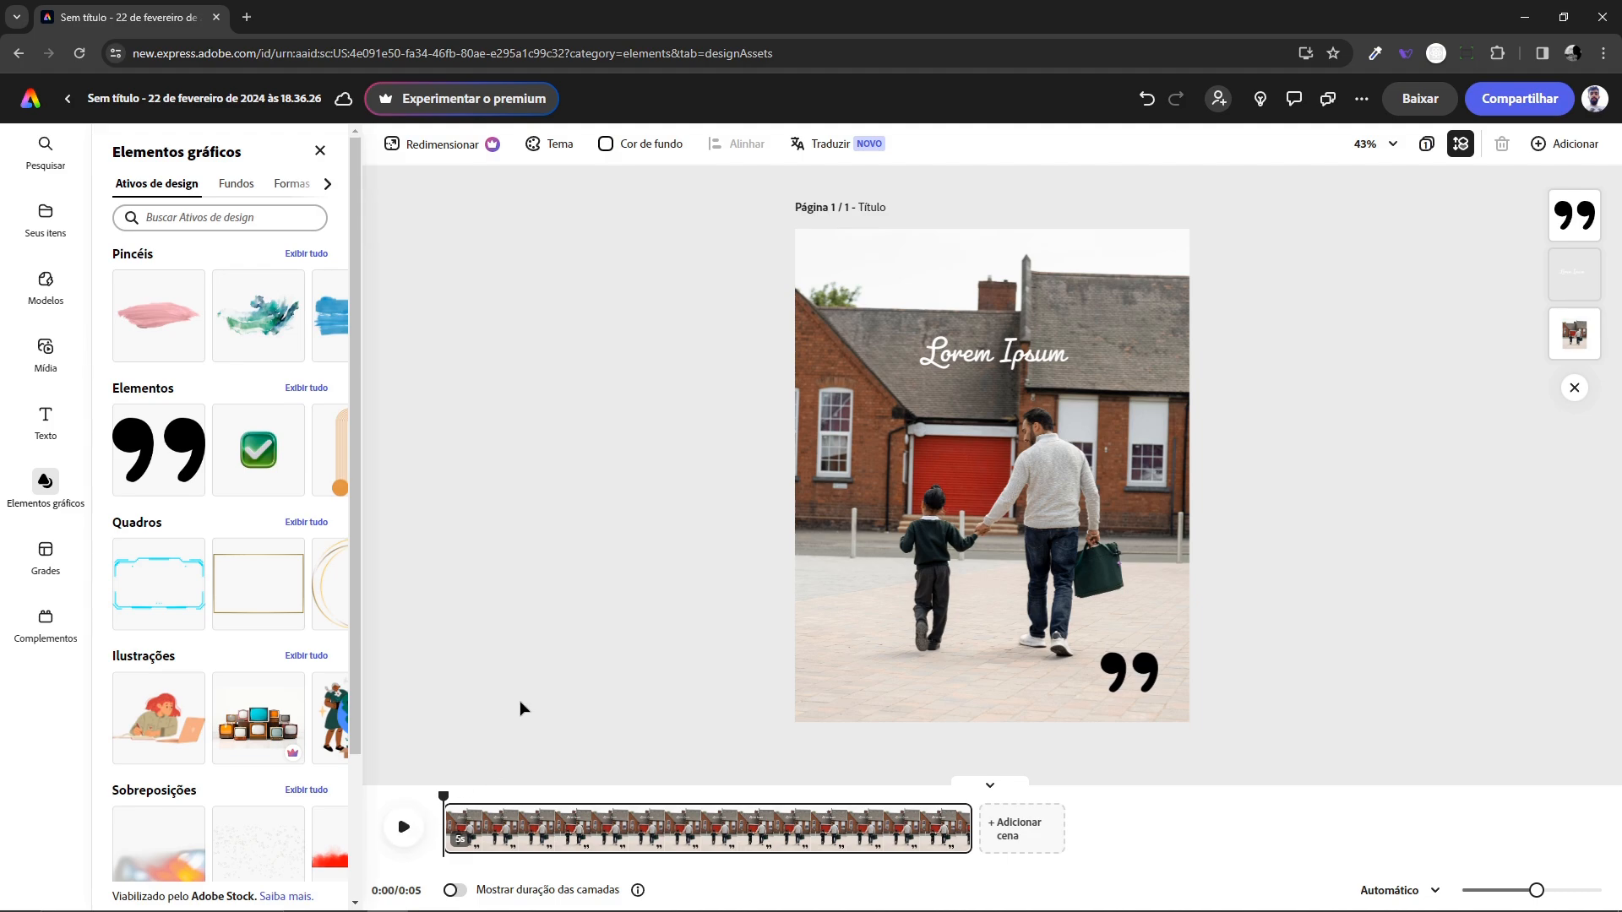
Play the scene through to its end to check the text and quotation-marks animations.
click(404, 828)
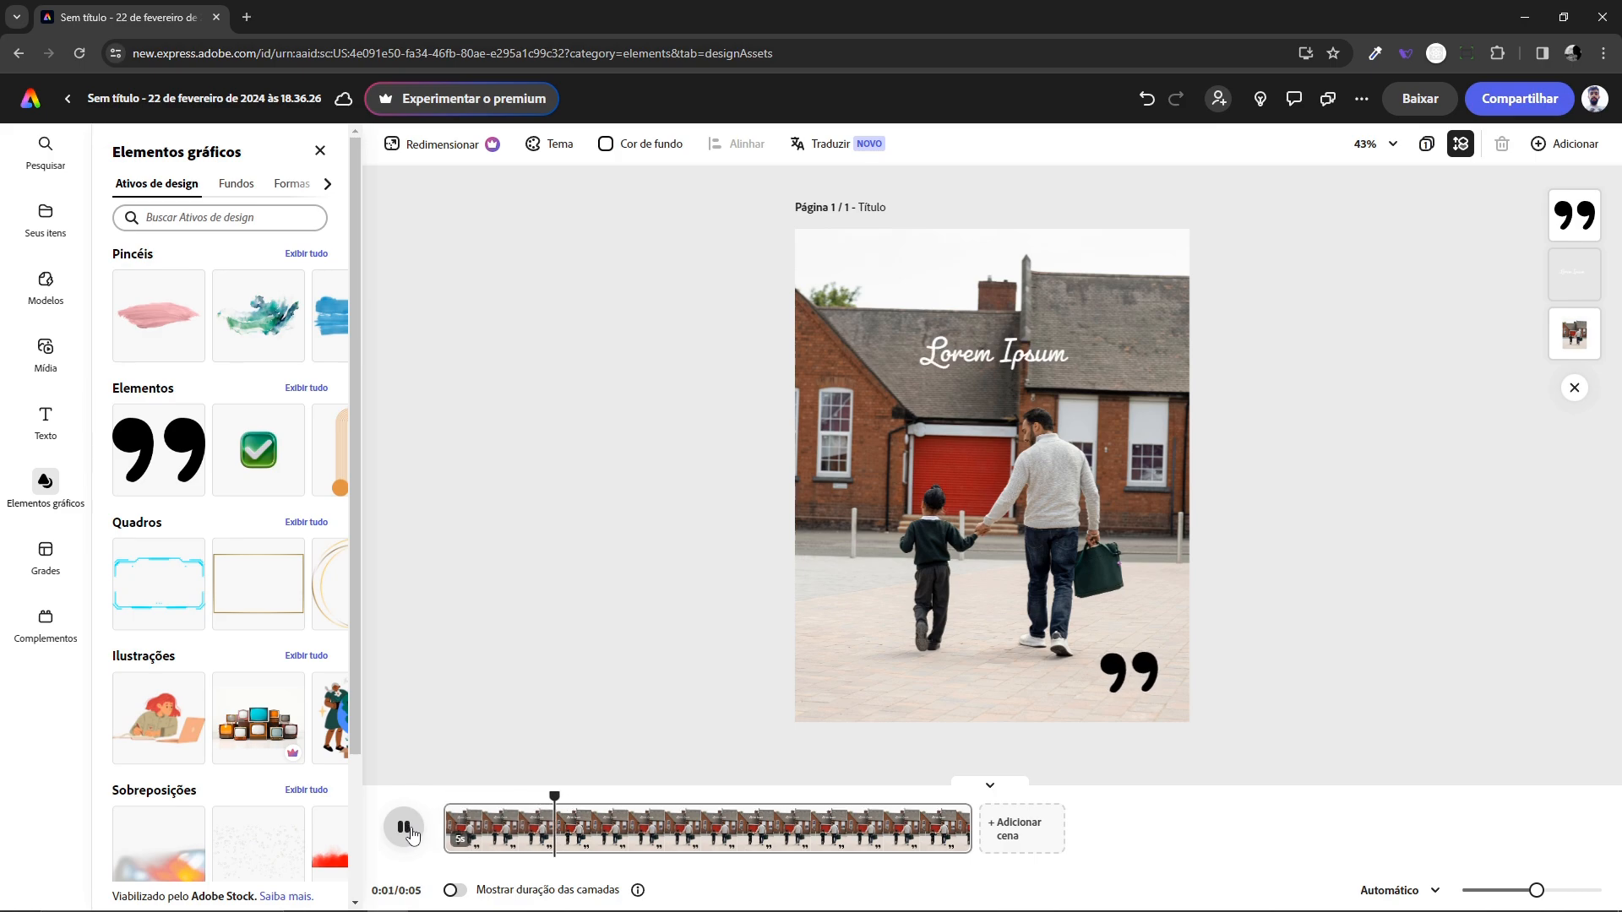
key(space)
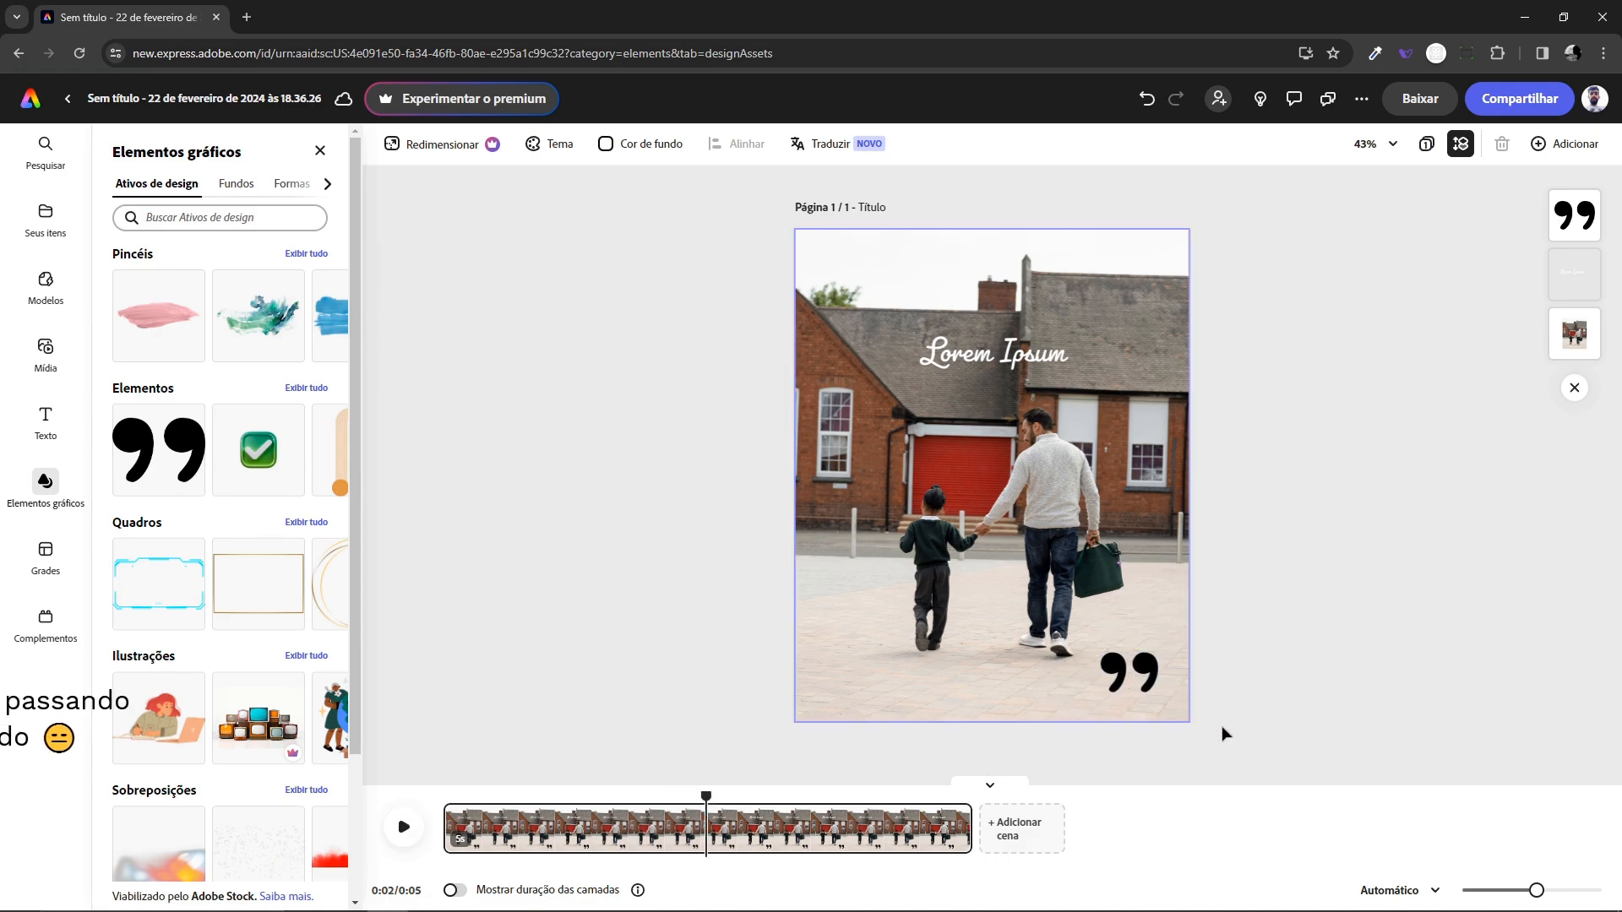
click(404, 828)
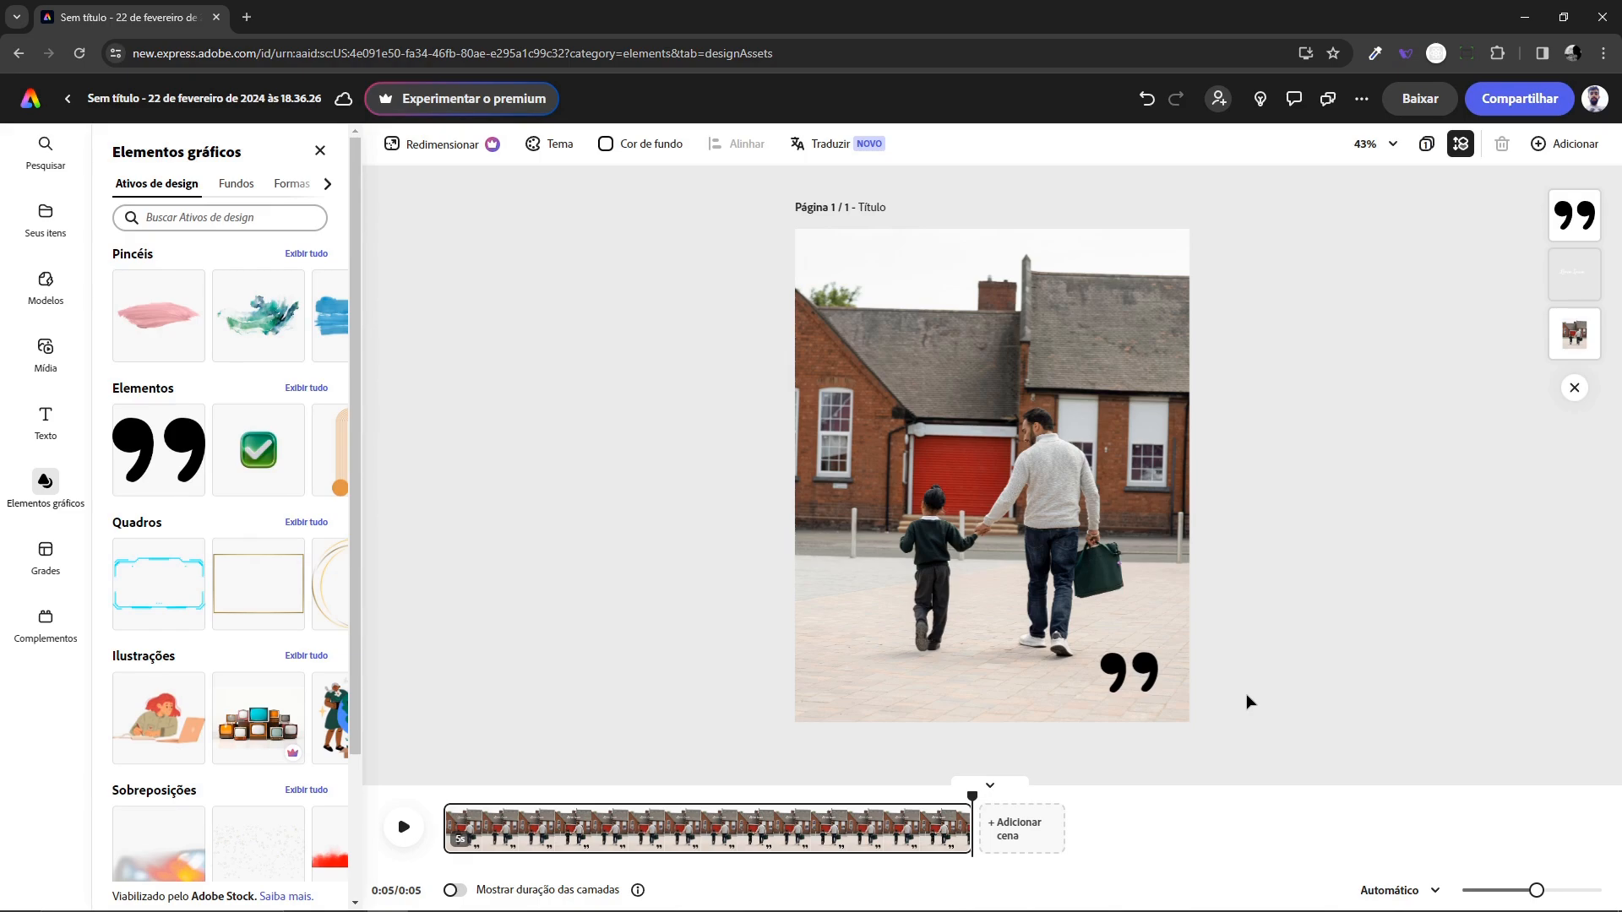
Turn on the layer duration display and view the timing bars of the Lorem Ipsum text and quotation marks.
click(1013, 706)
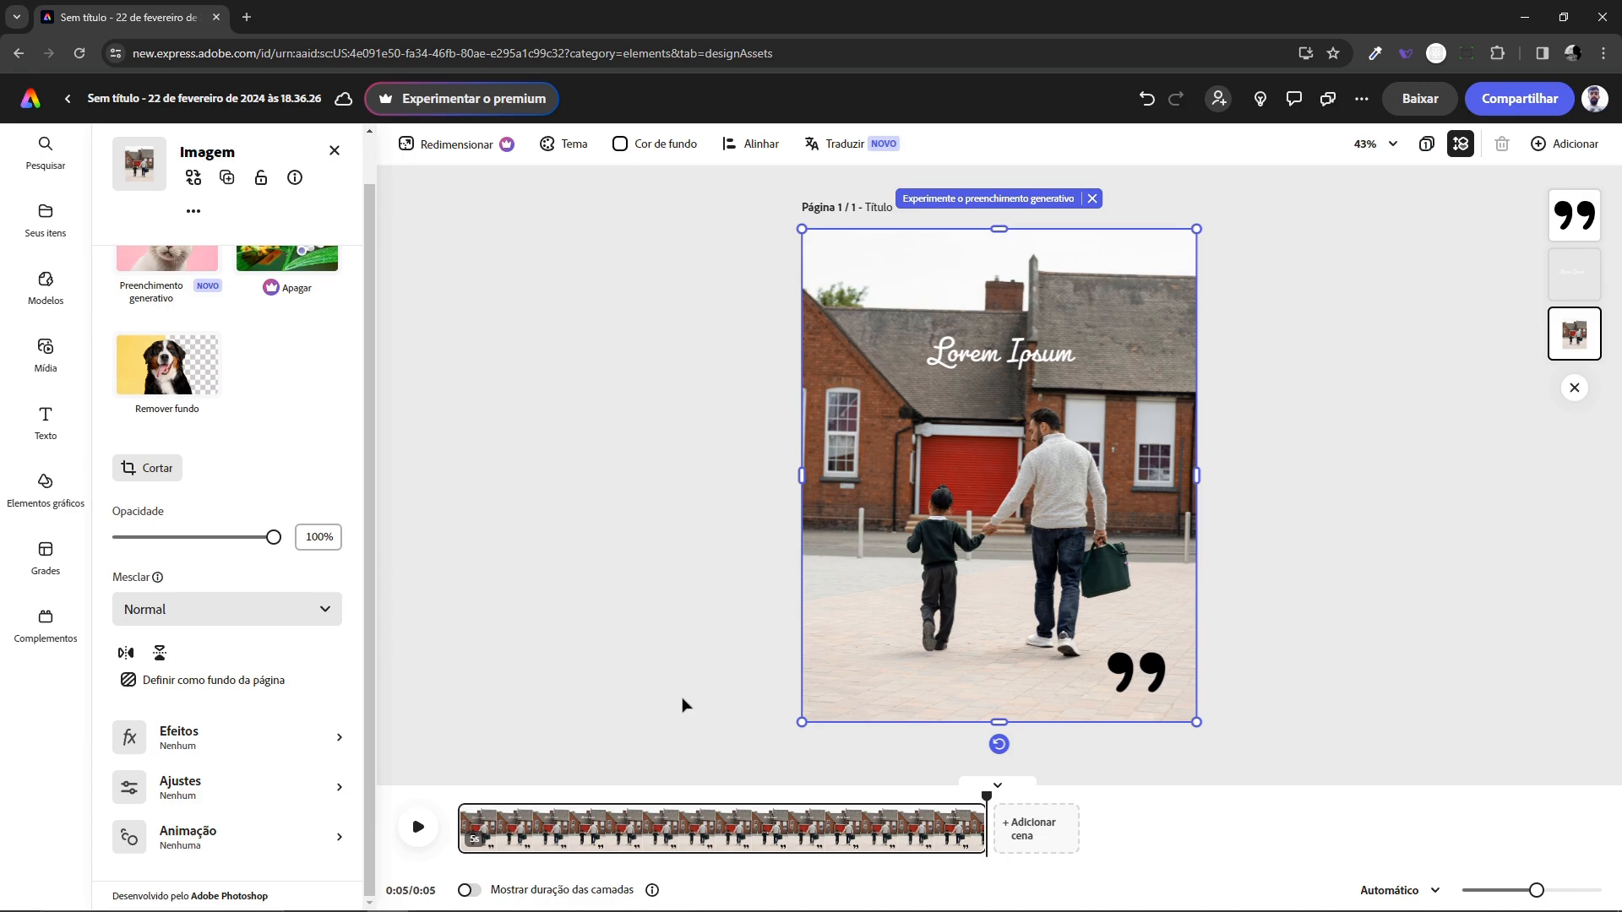
click(988, 359)
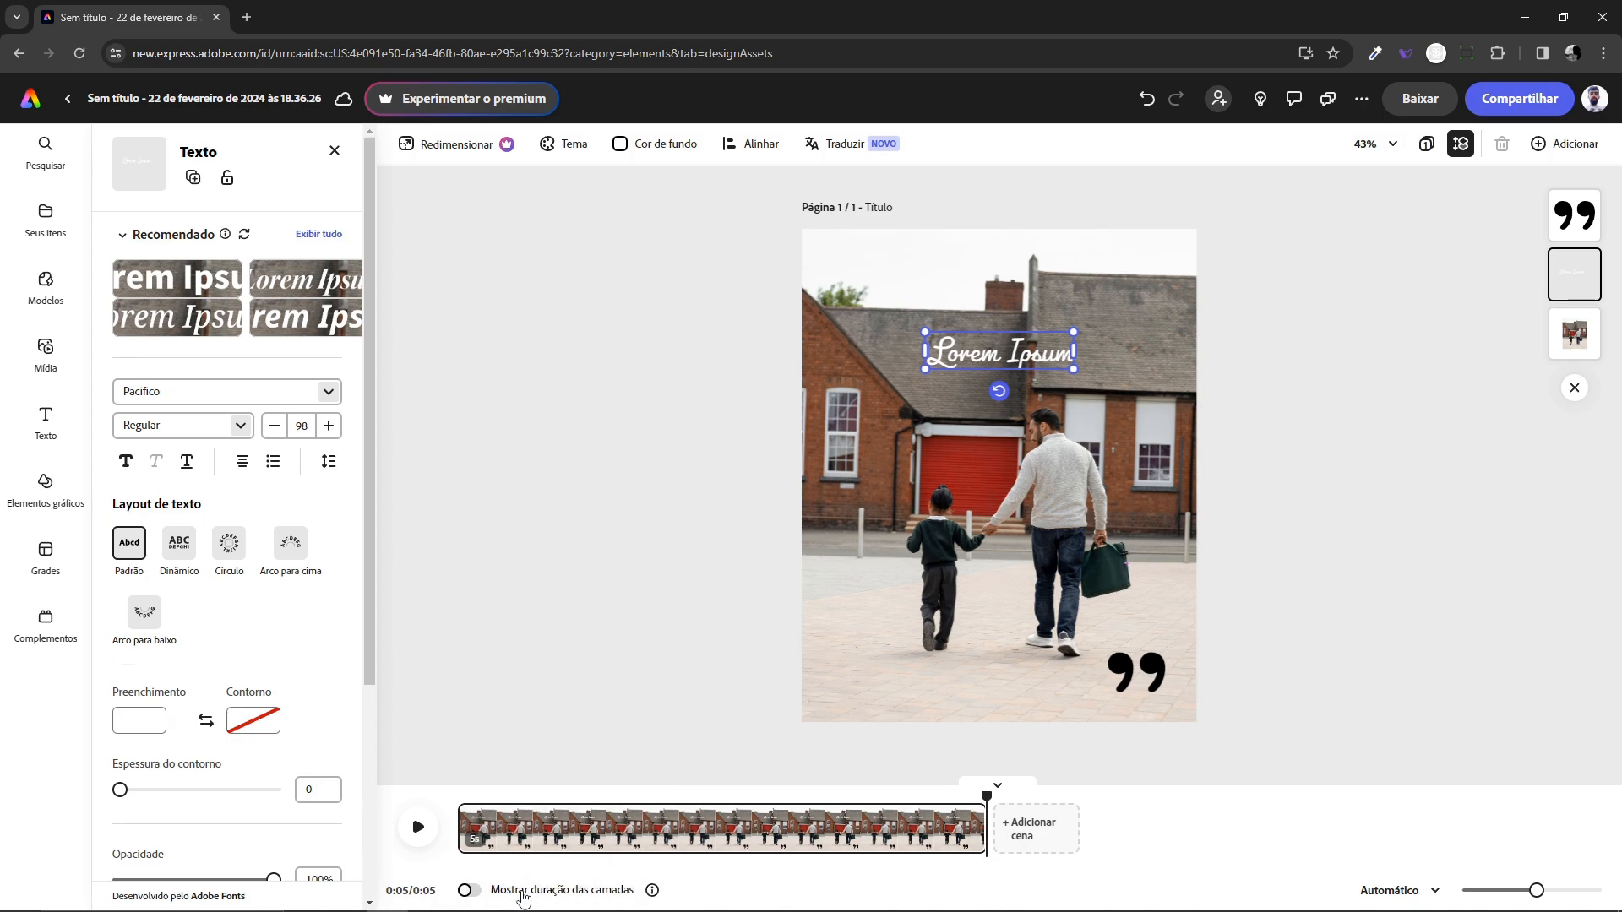
click(467, 891)
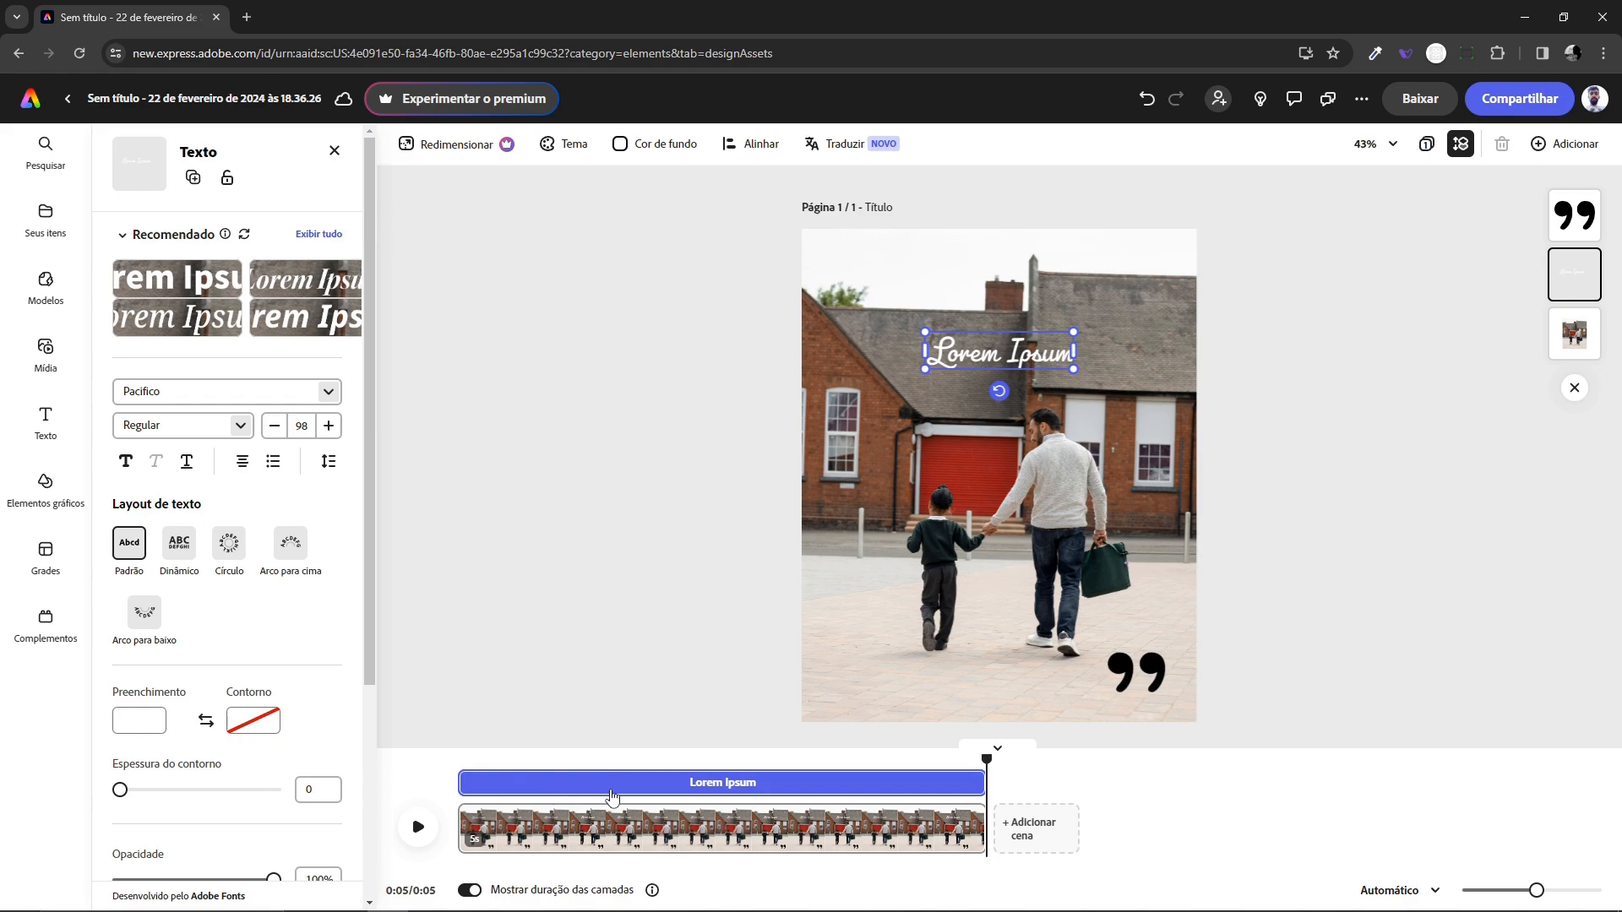
click(1132, 676)
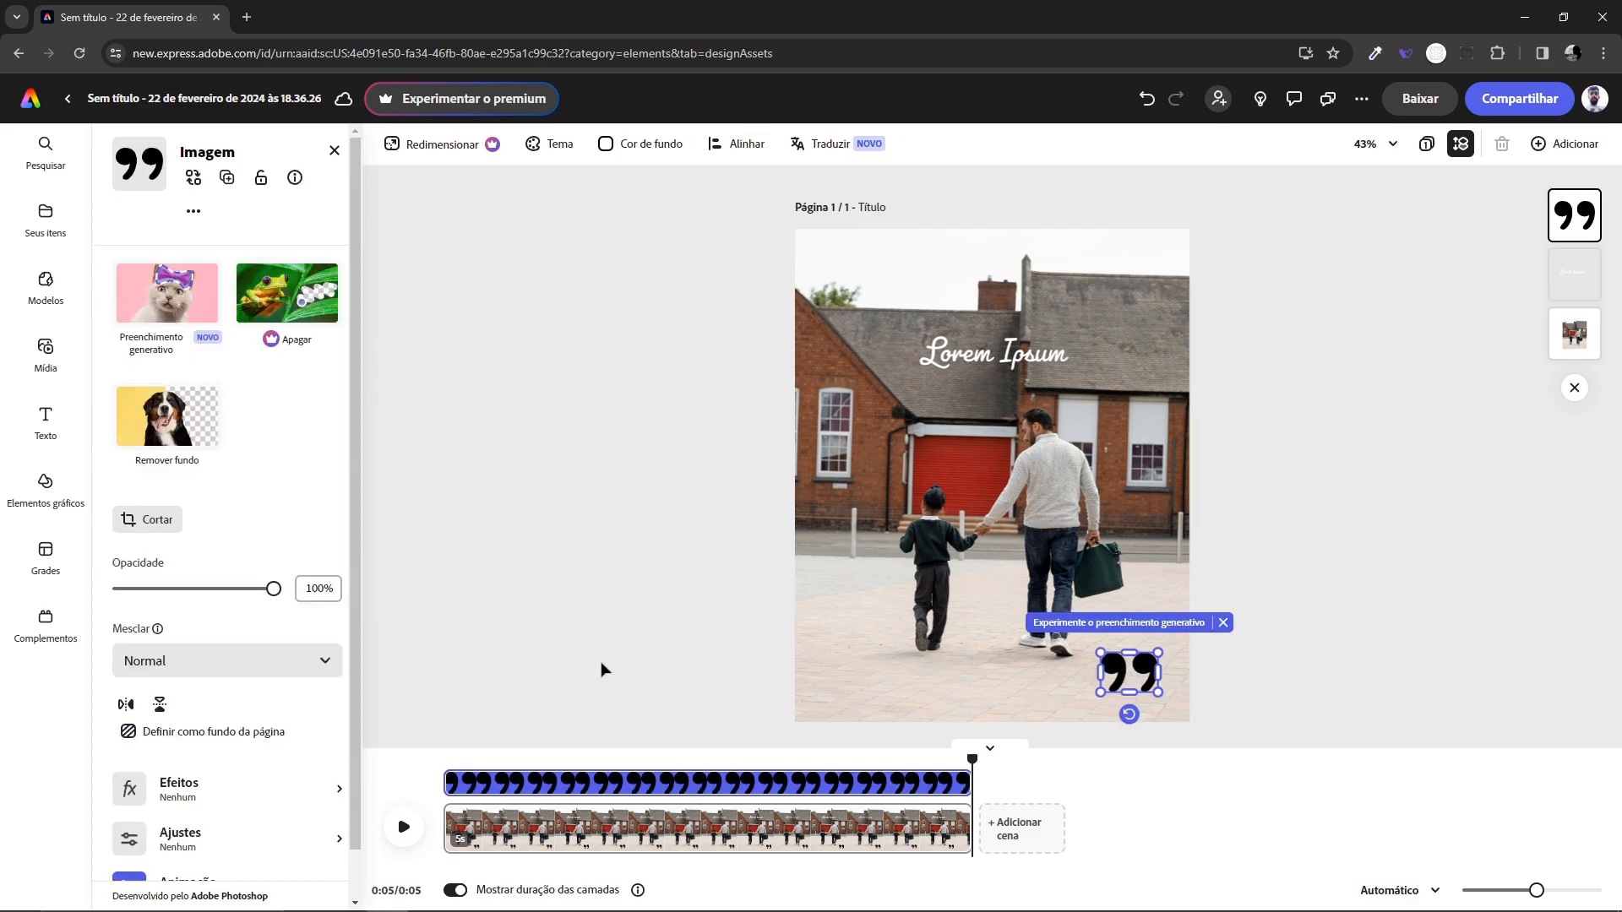
click(614, 791)
Trim the start of the Lorem Ipsum layer so the text enters at about the 1-second mark.
click(997, 360)
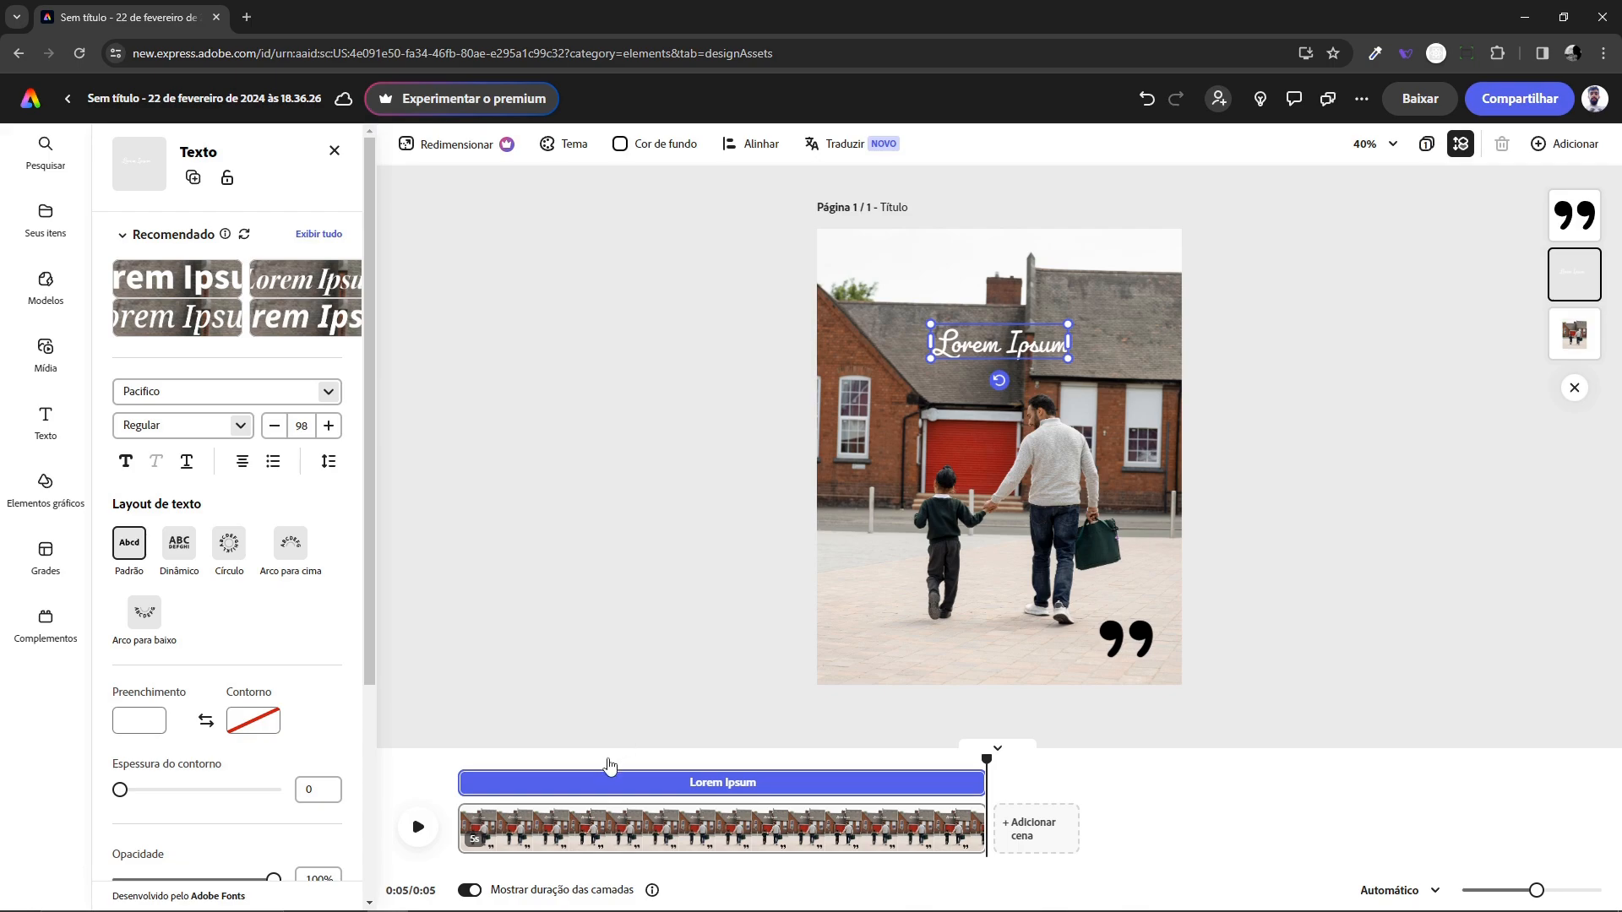
click(525, 763)
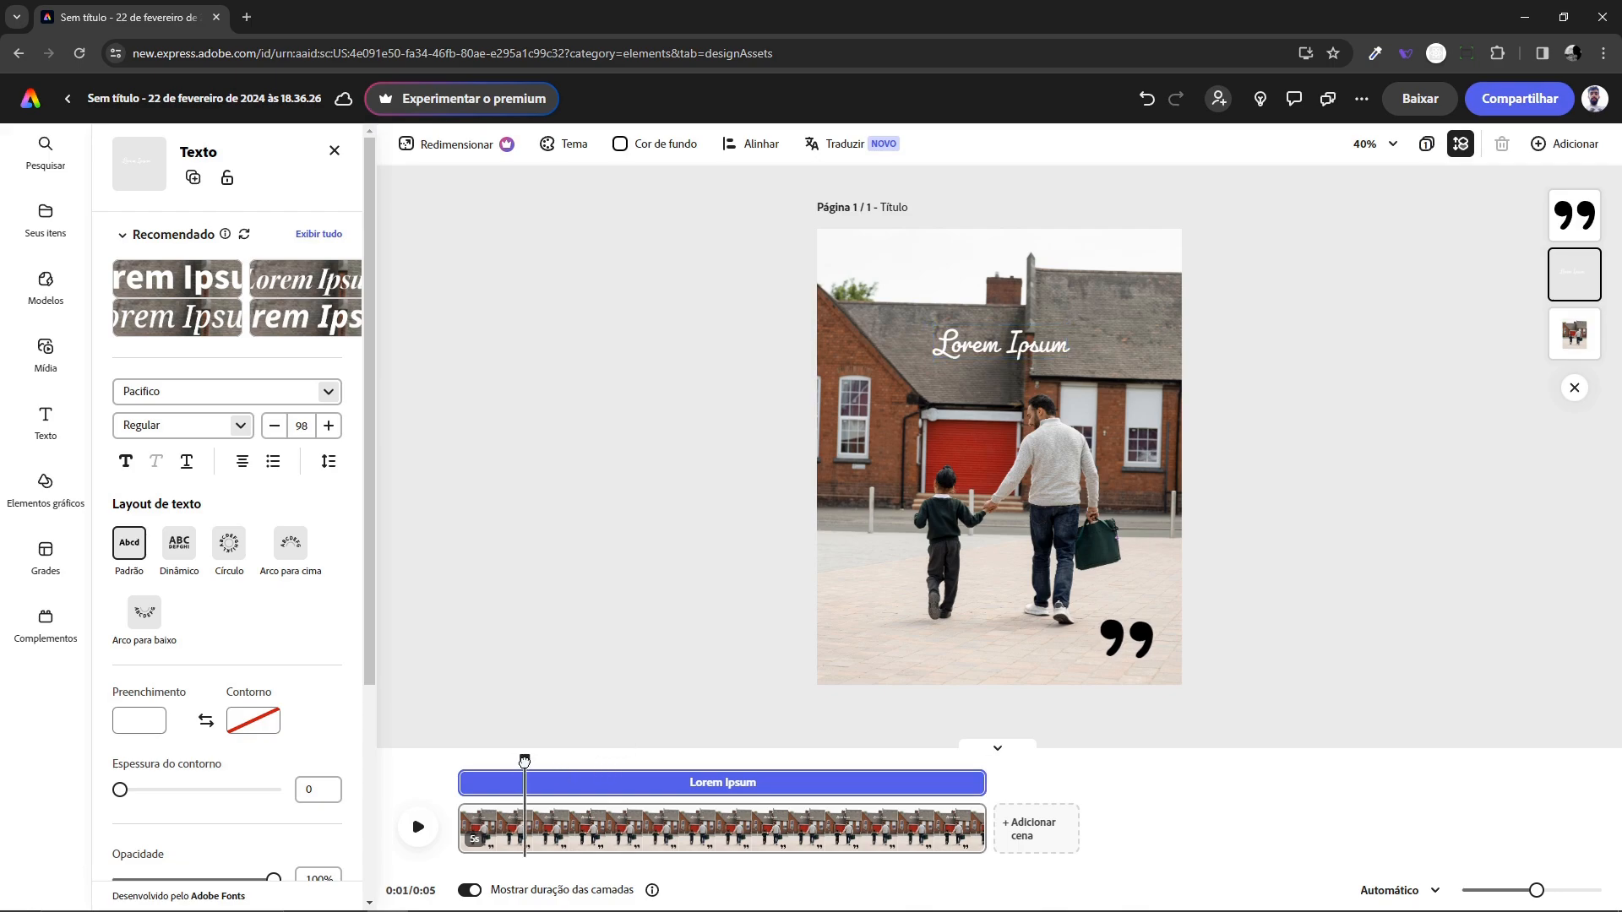
drag(525, 763, 562, 757)
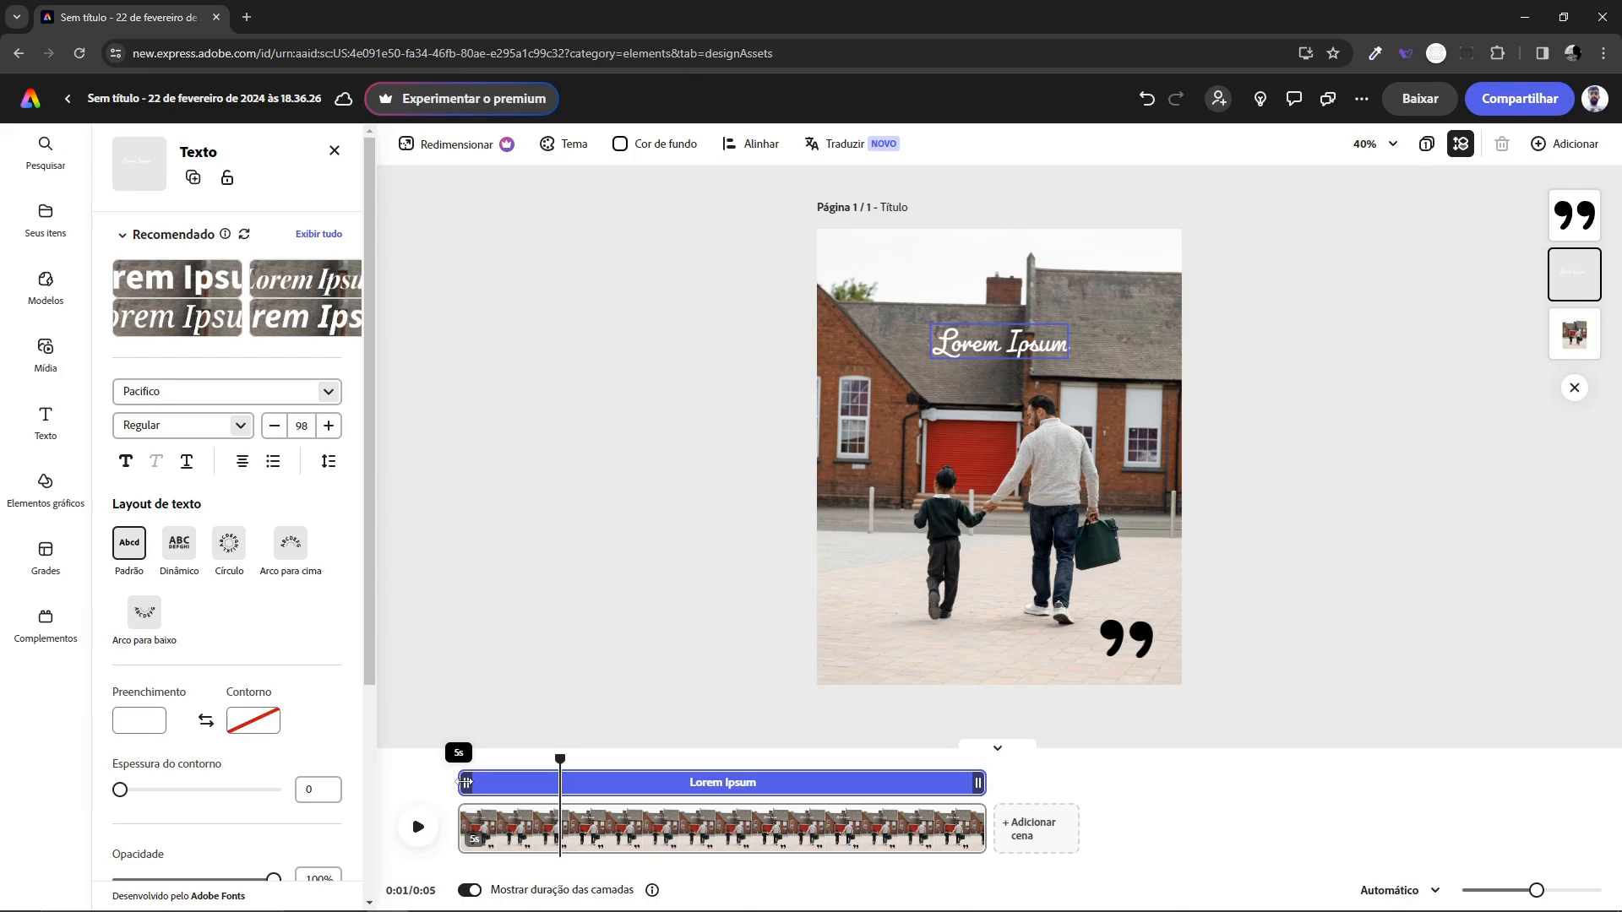
drag(464, 782, 552, 782)
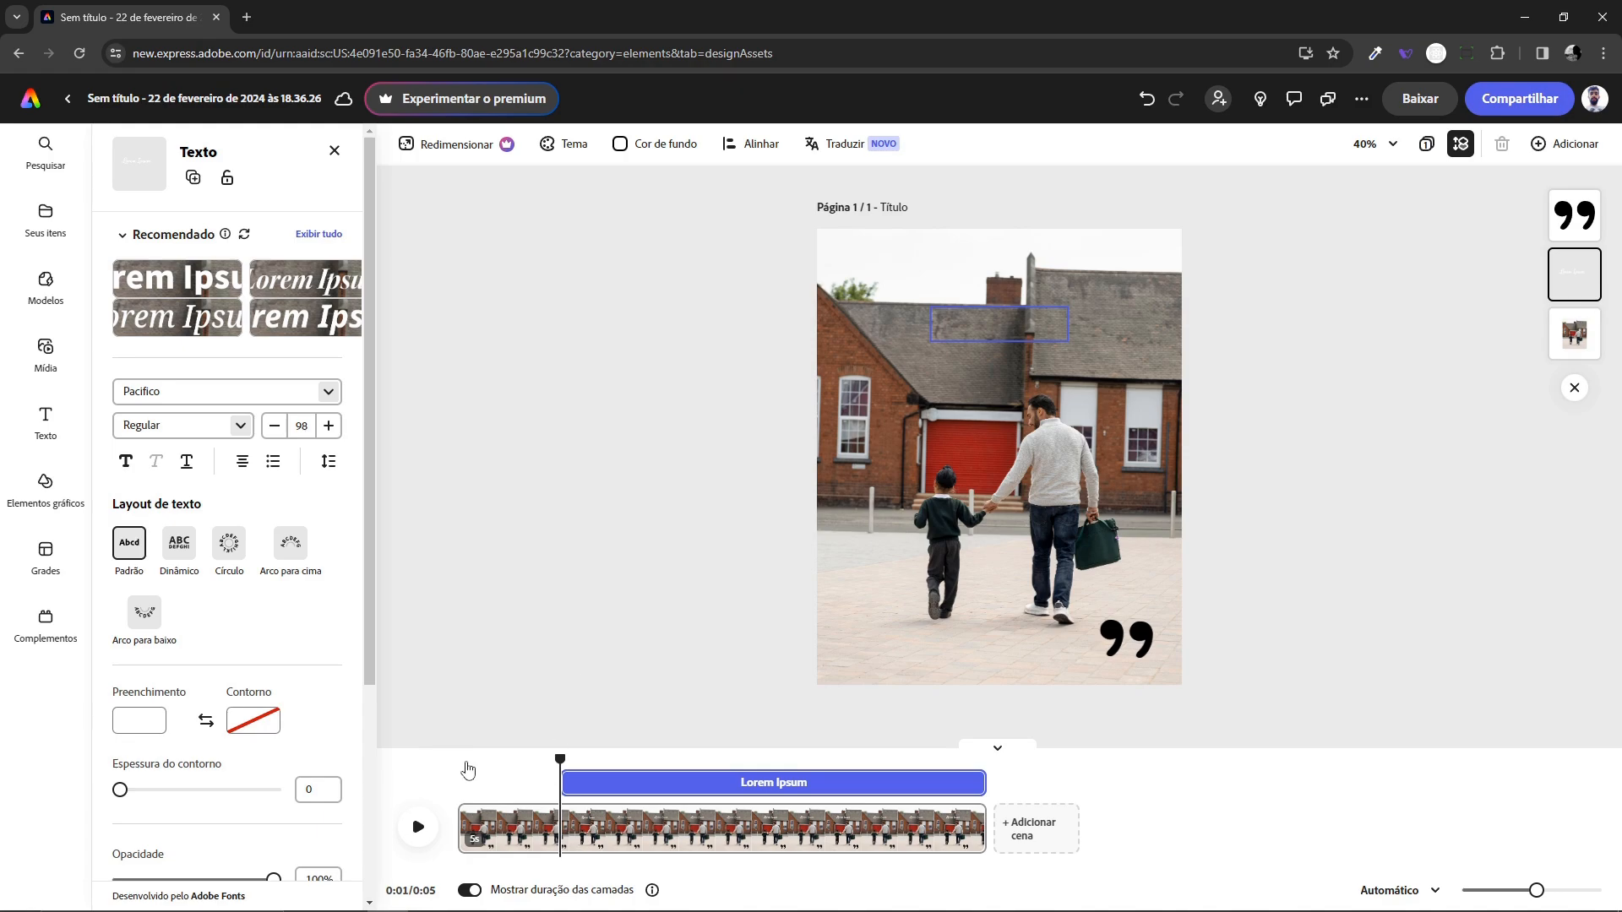
Play the scene from the start to check the text's delayed entrance.
drag(556, 755, 457, 743)
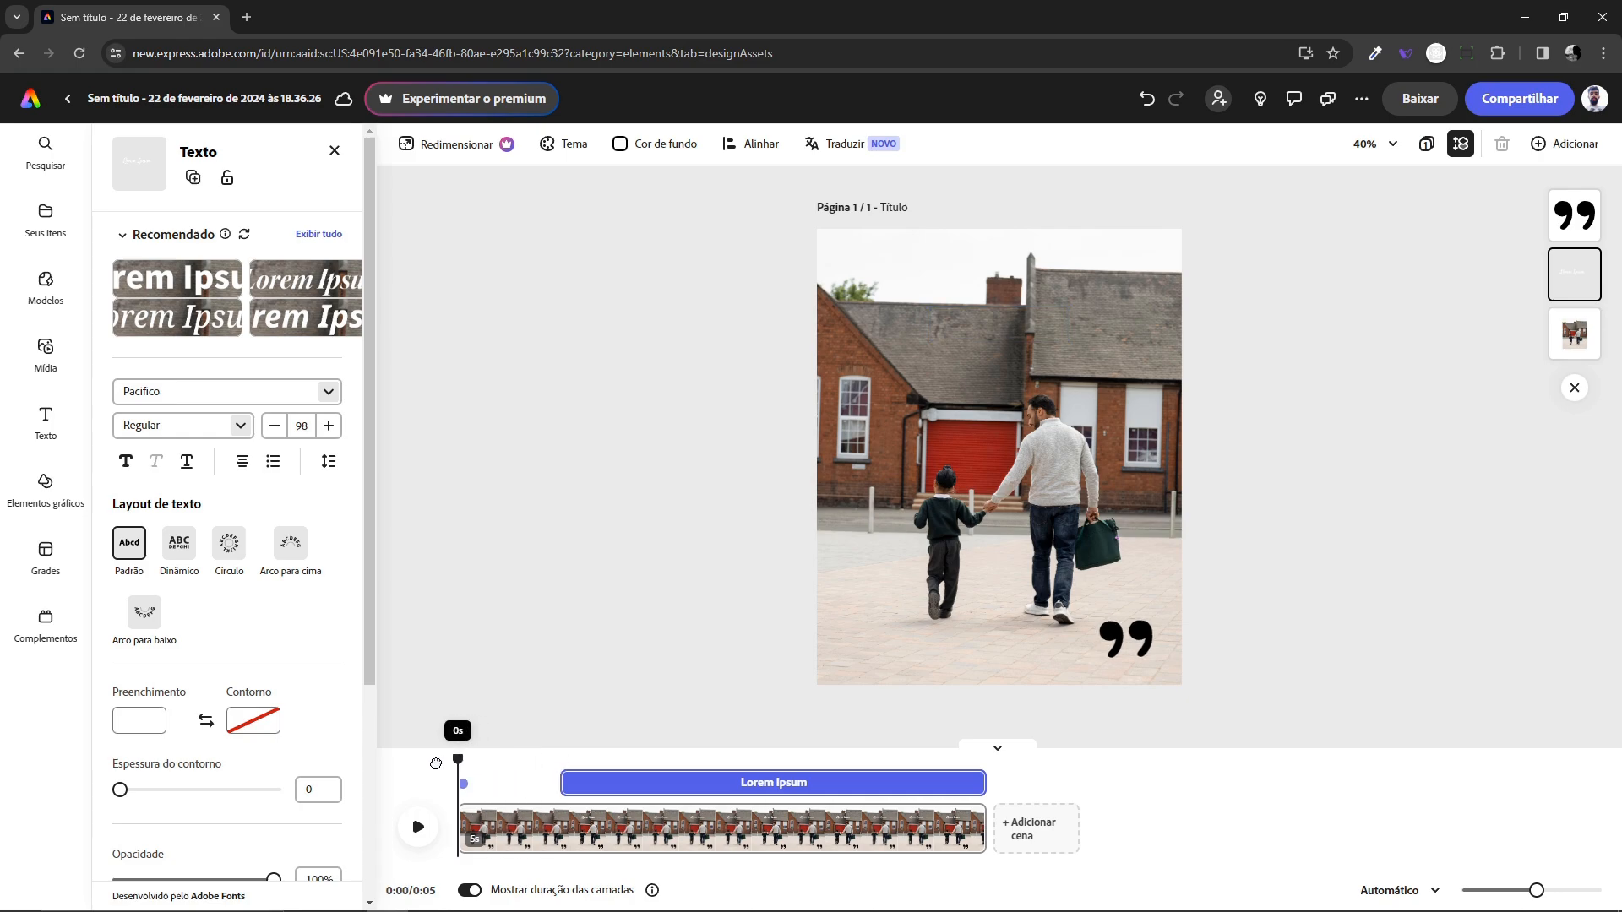
click(467, 625)
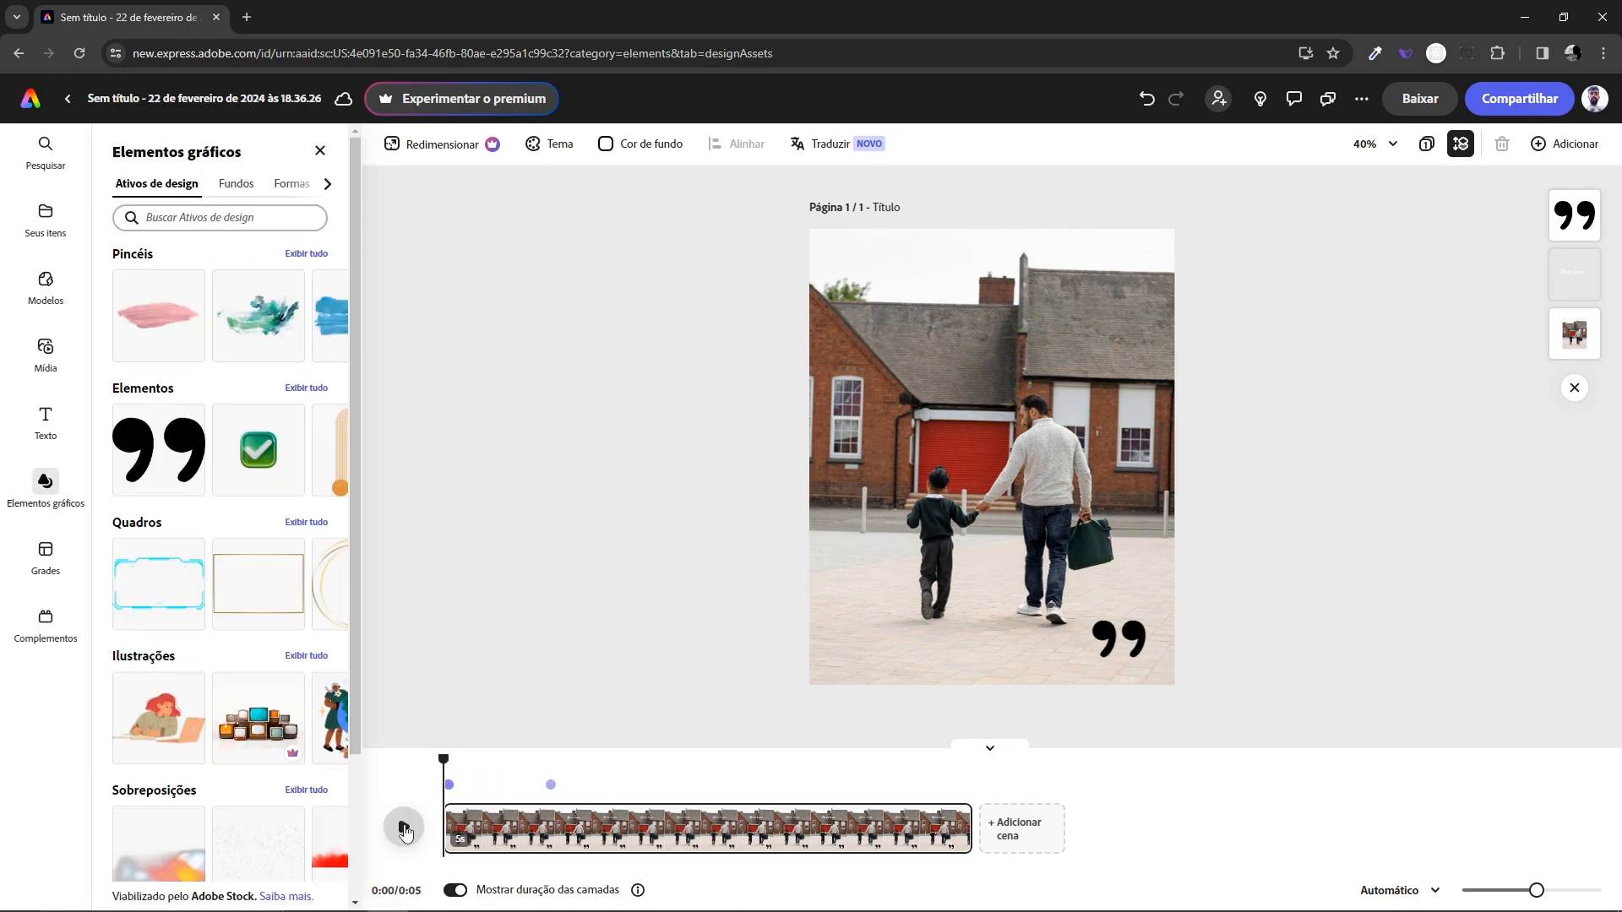
click(404, 830)
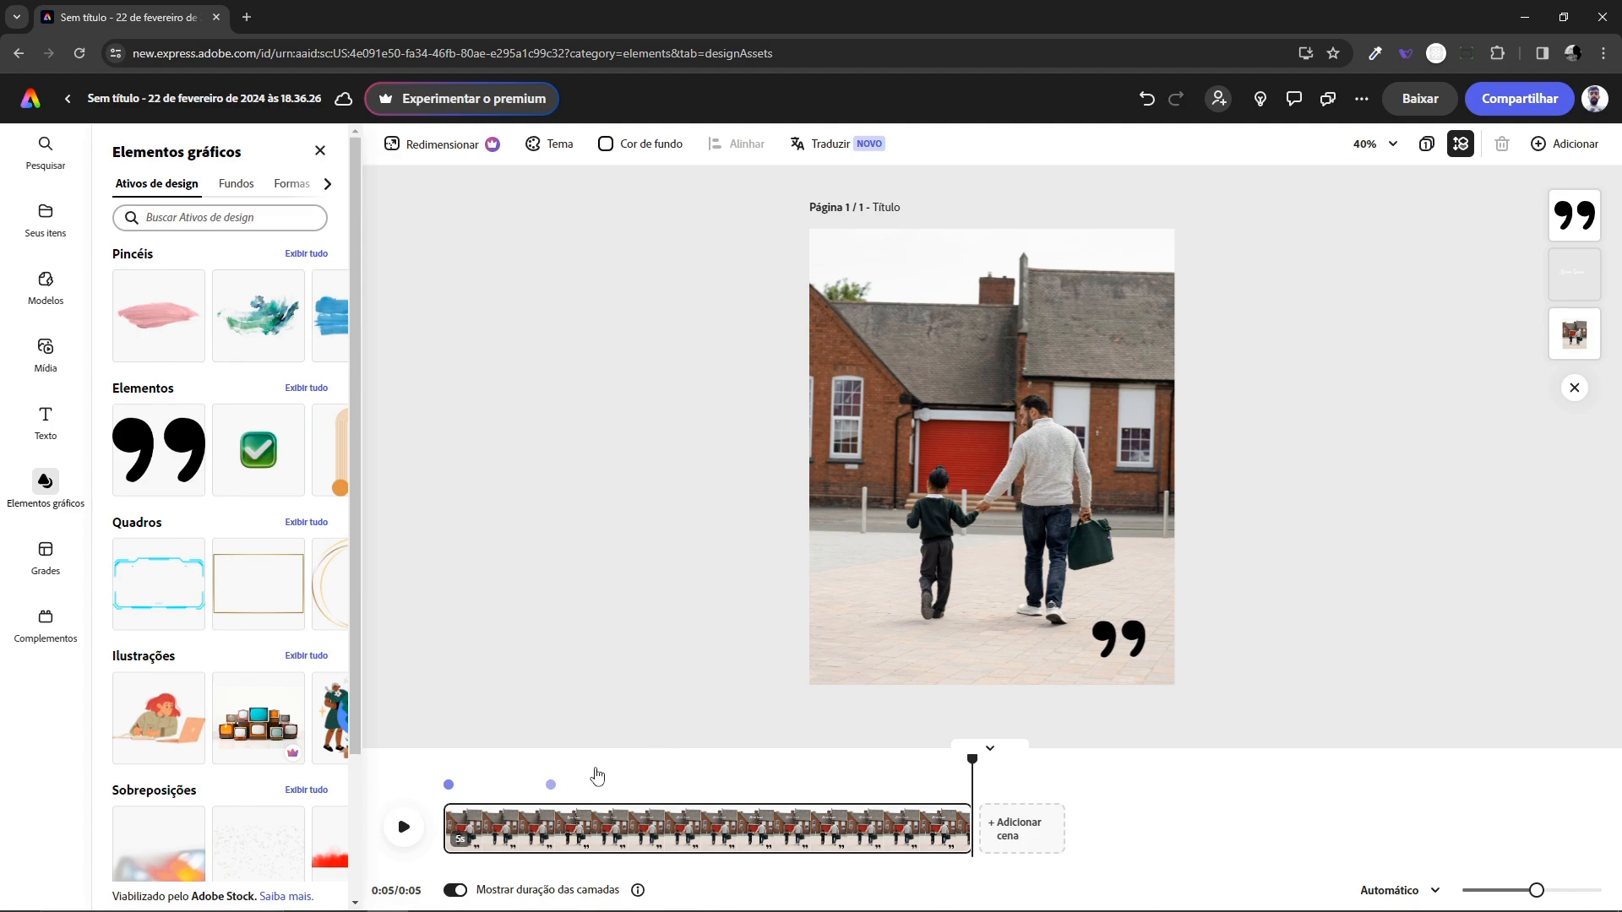
Trim the end of the Lorem Ipsum layer to about the 4-second mark and replay the scene from near its start.
click(748, 766)
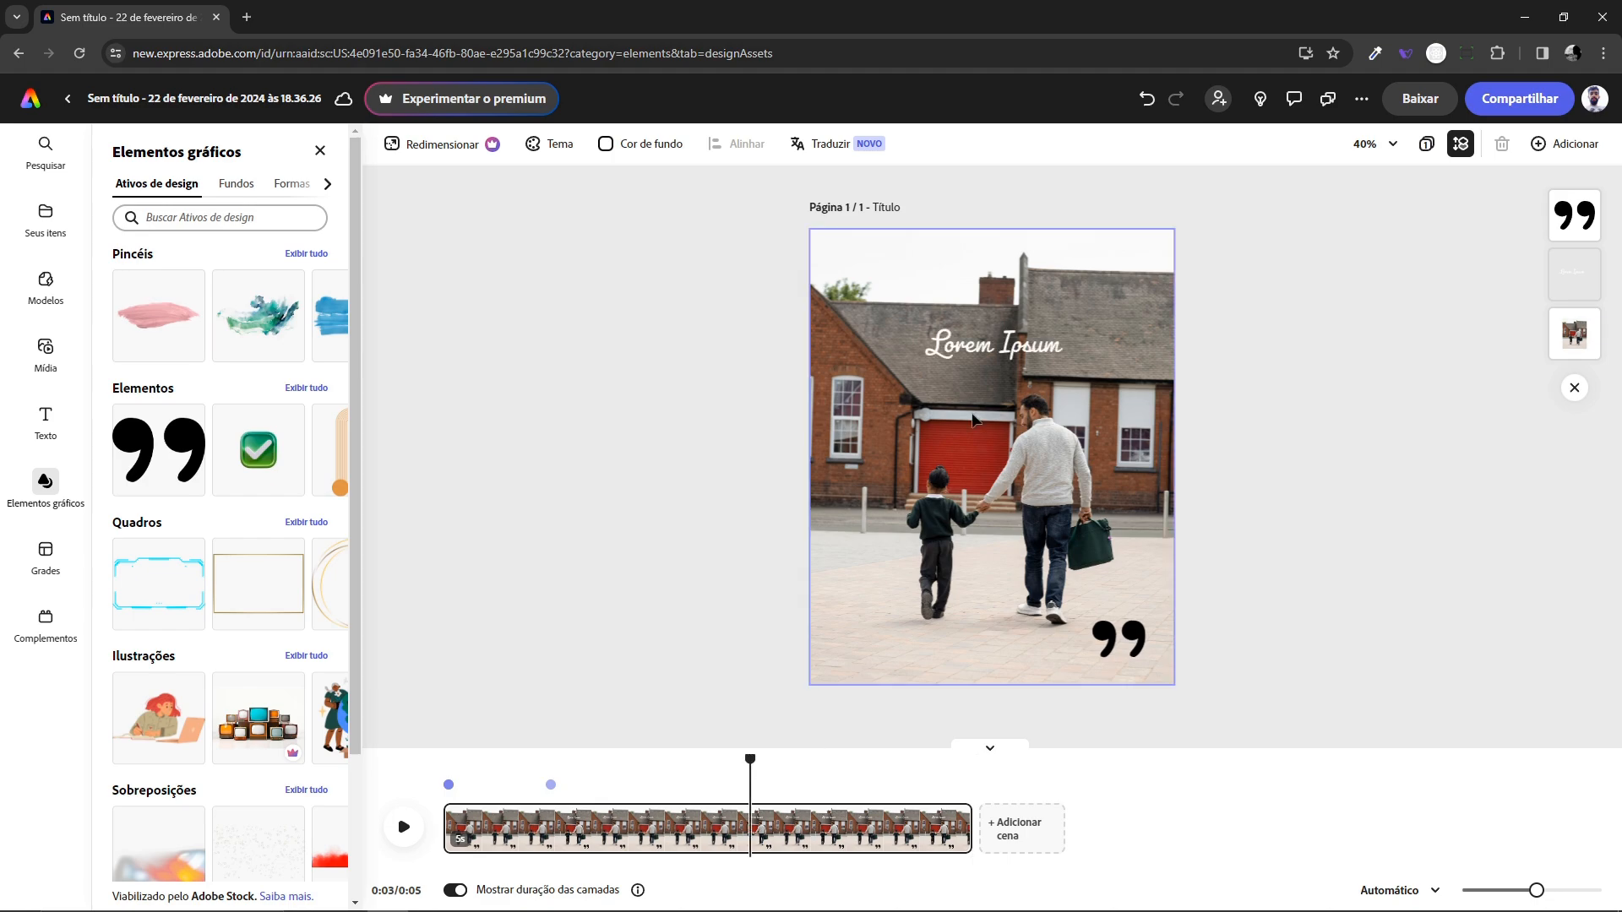
click(994, 344)
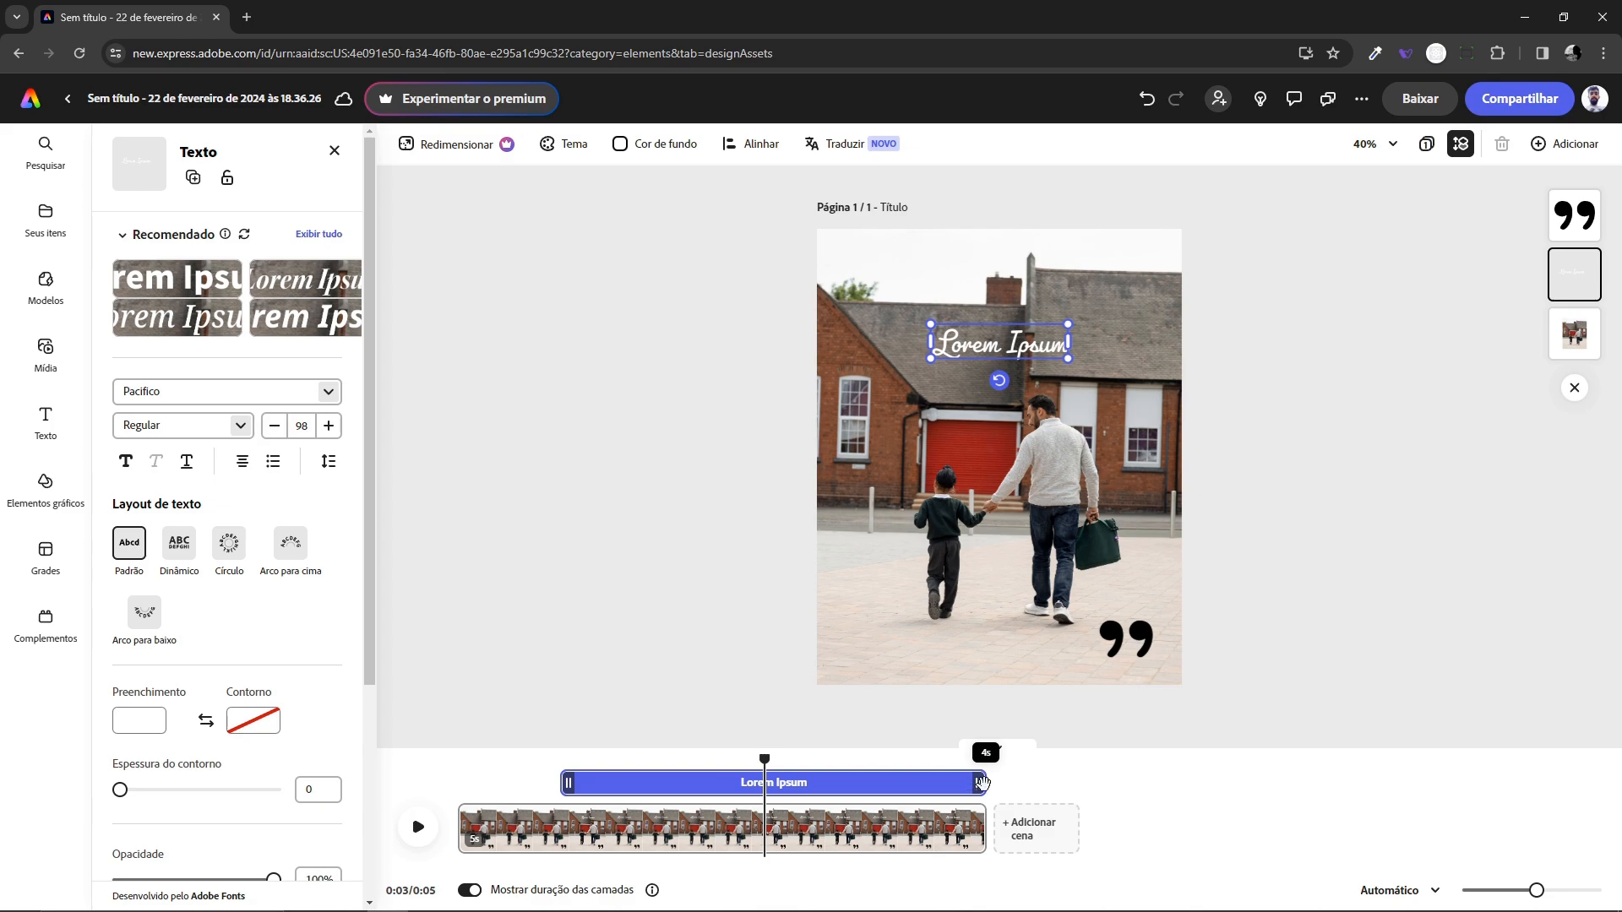
drag(981, 785, 877, 784)
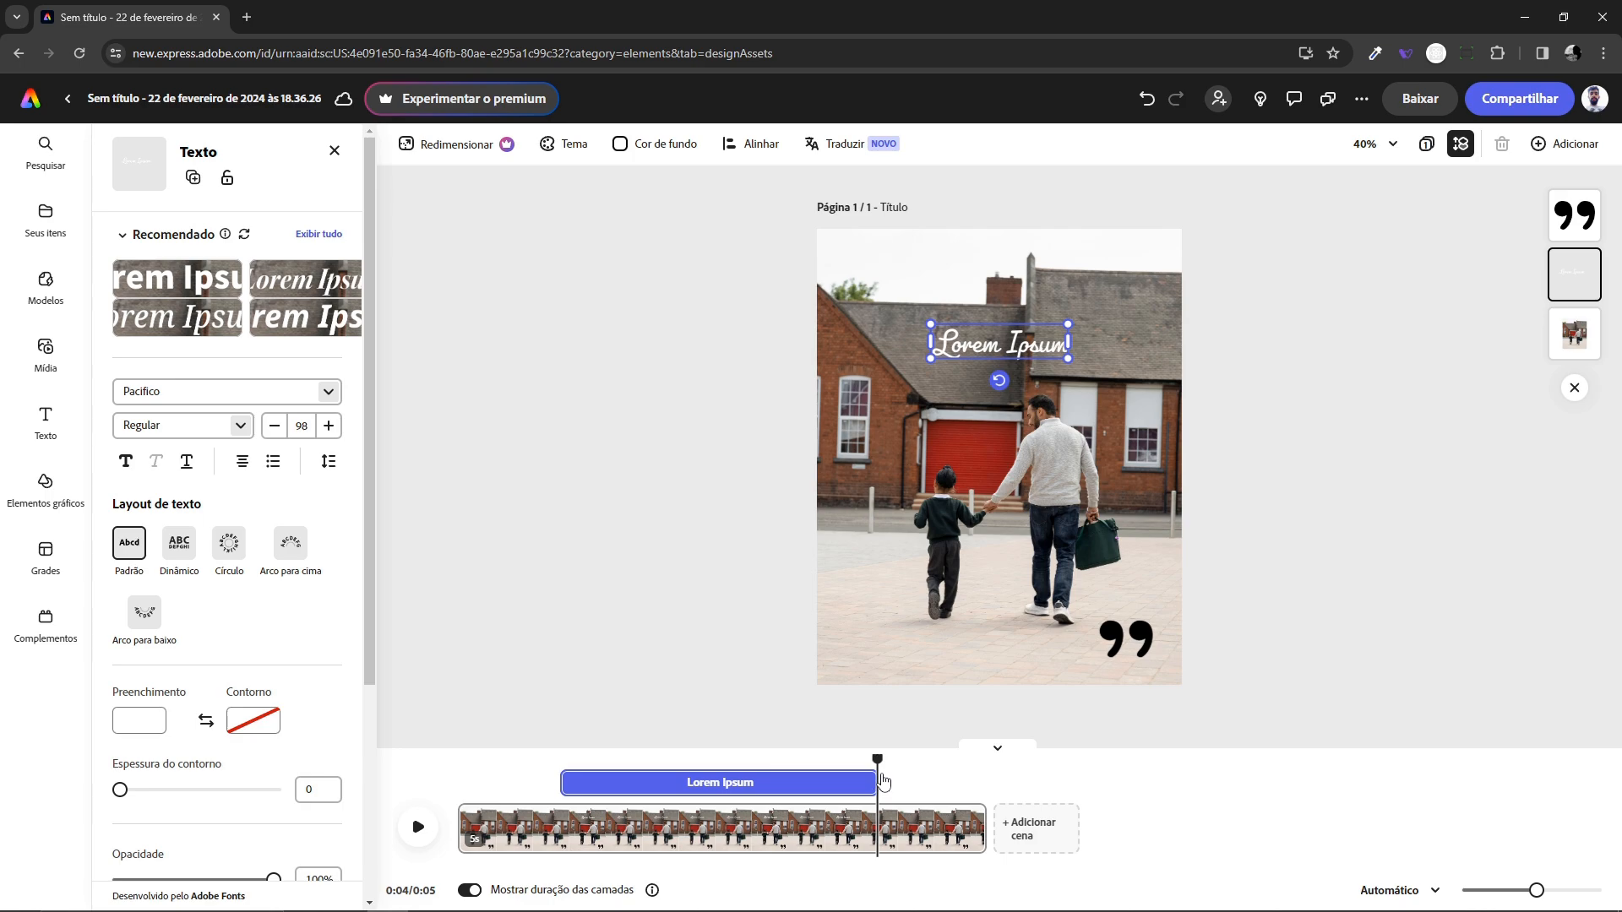
click(461, 762)
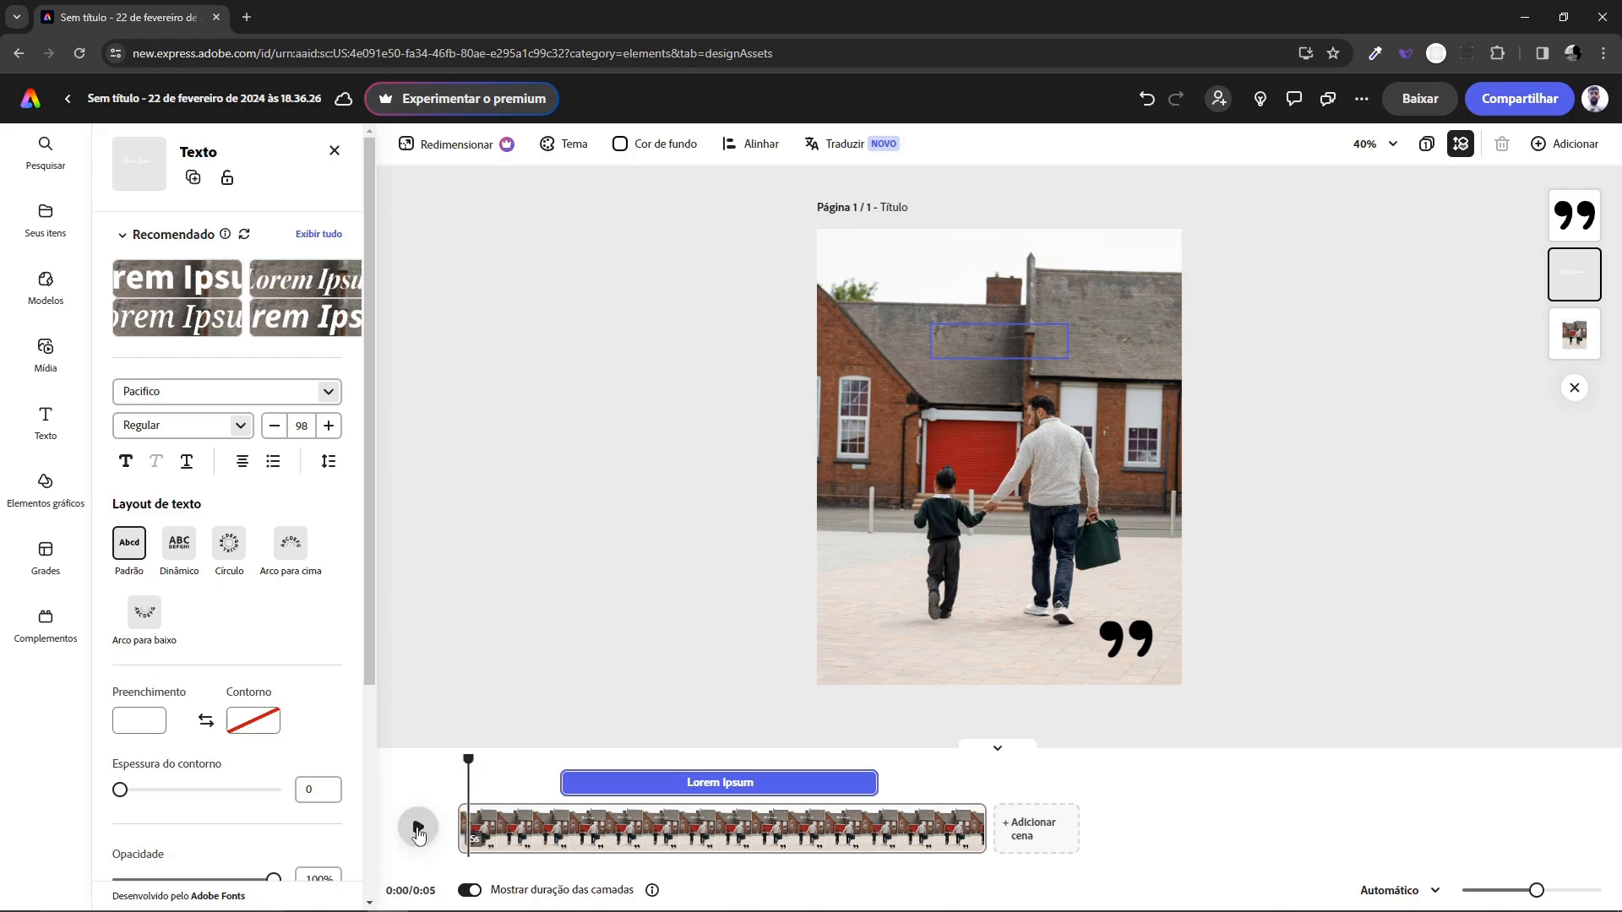
click(418, 827)
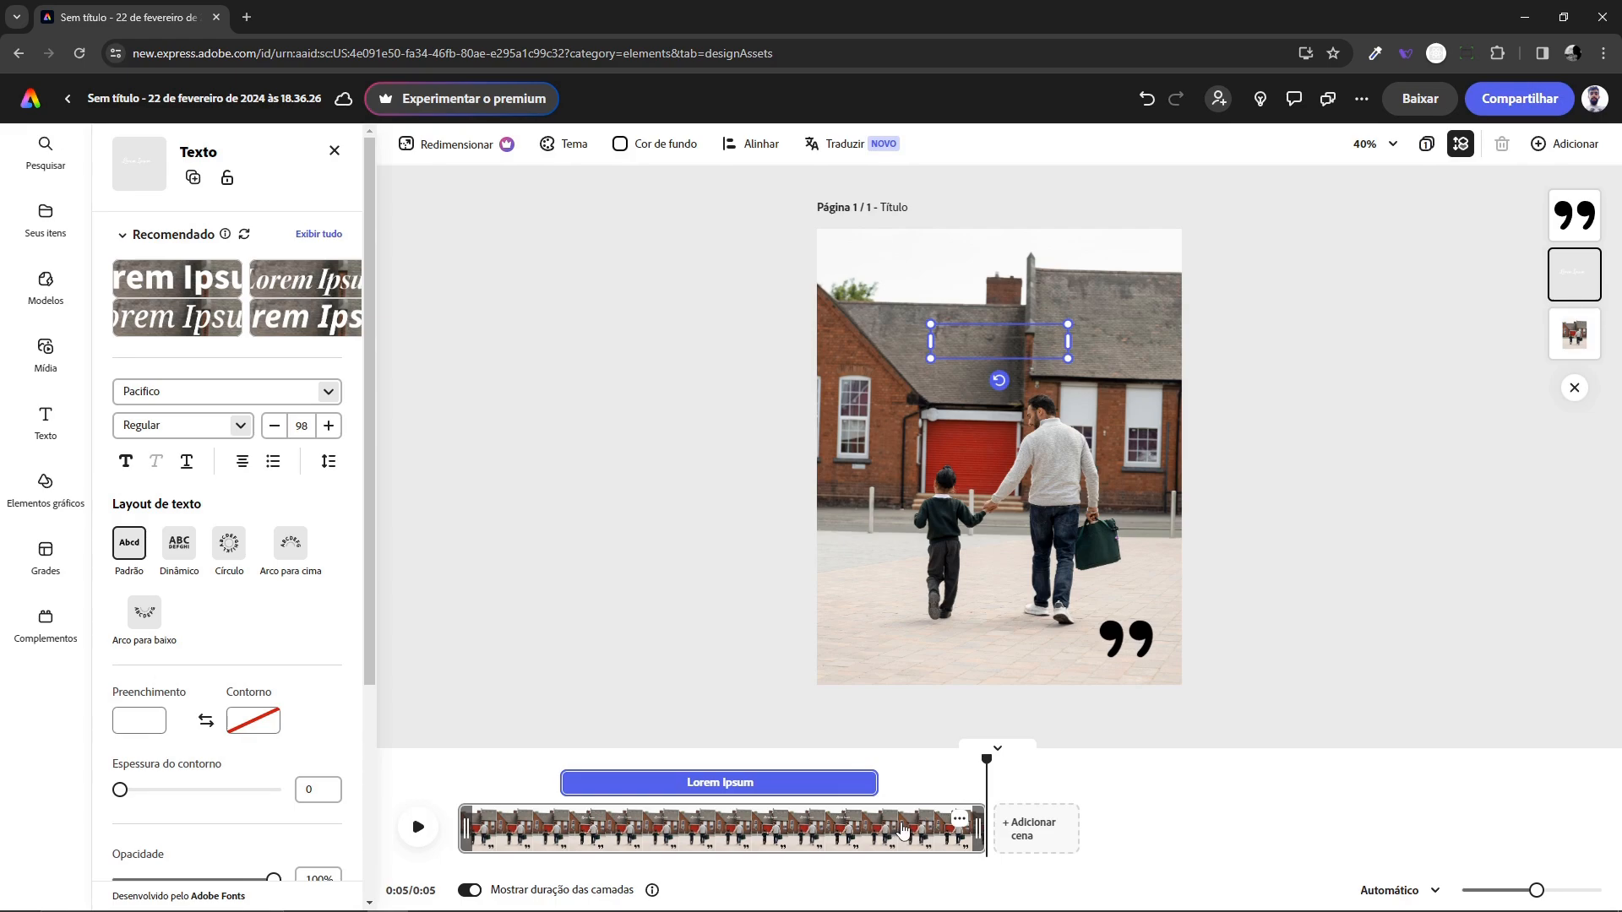
Add a blank second scene after the photo scene.
click(1037, 830)
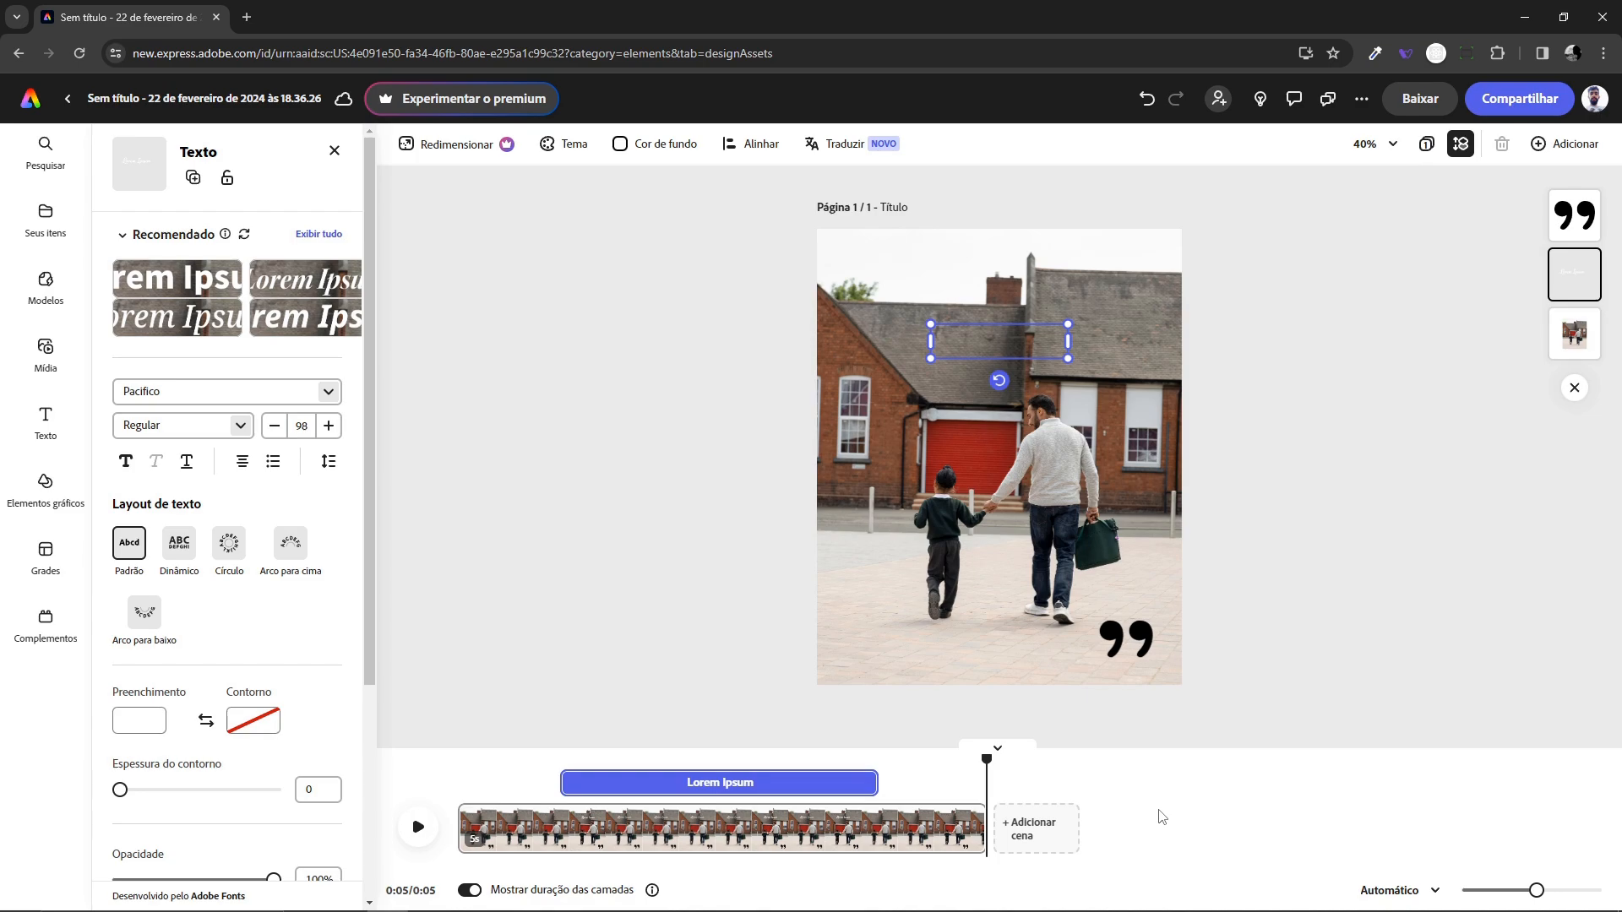
click(1044, 834)
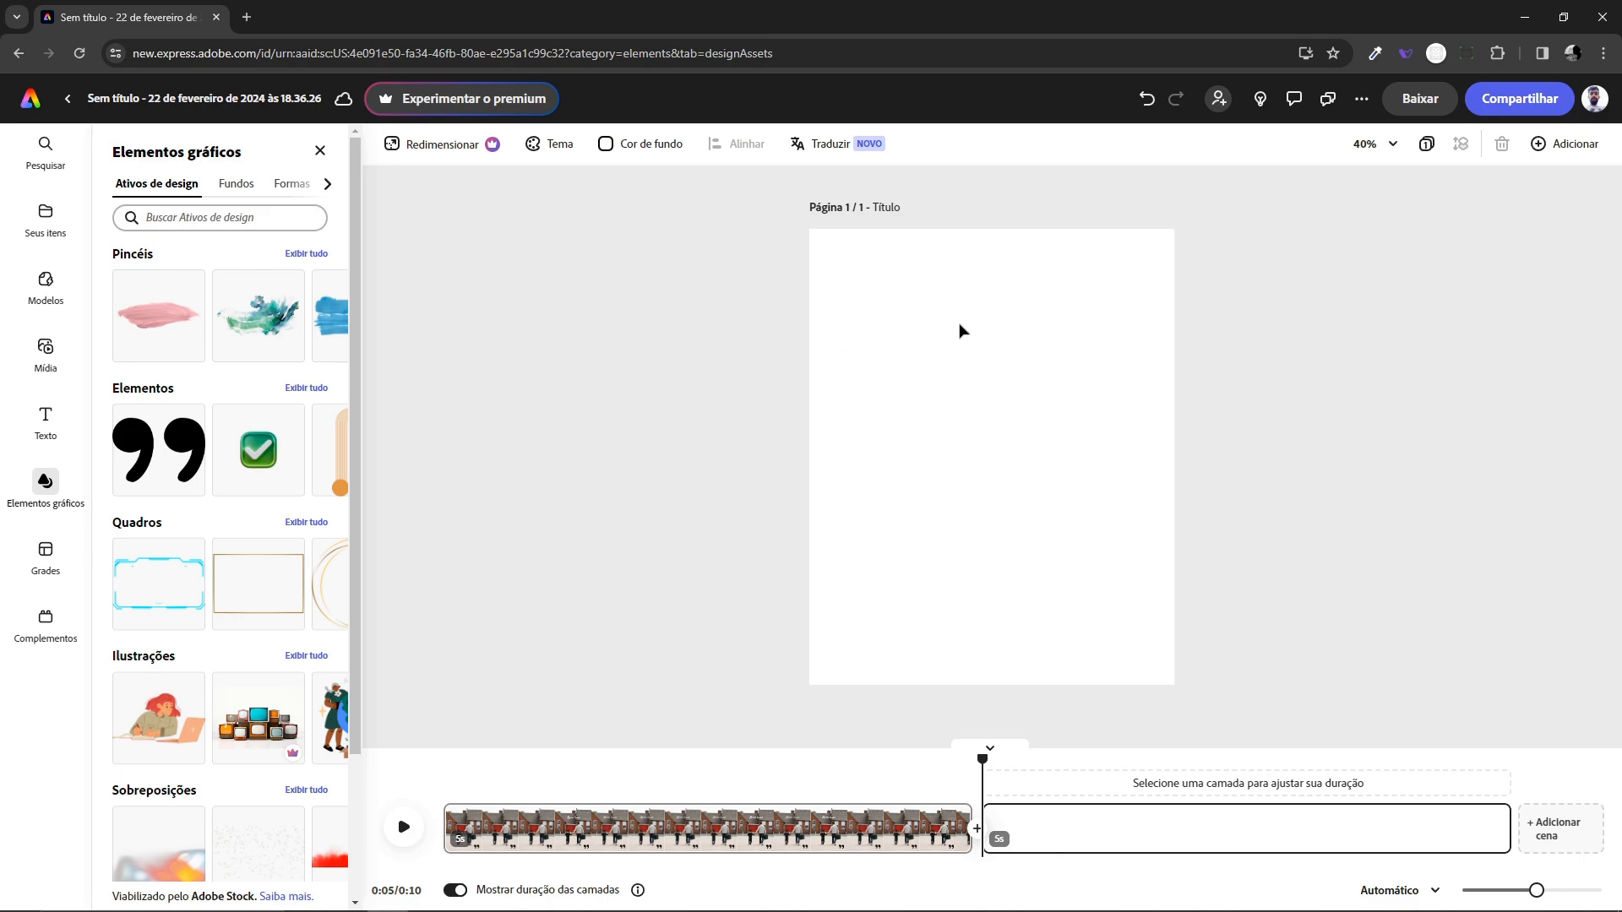
click(926, 325)
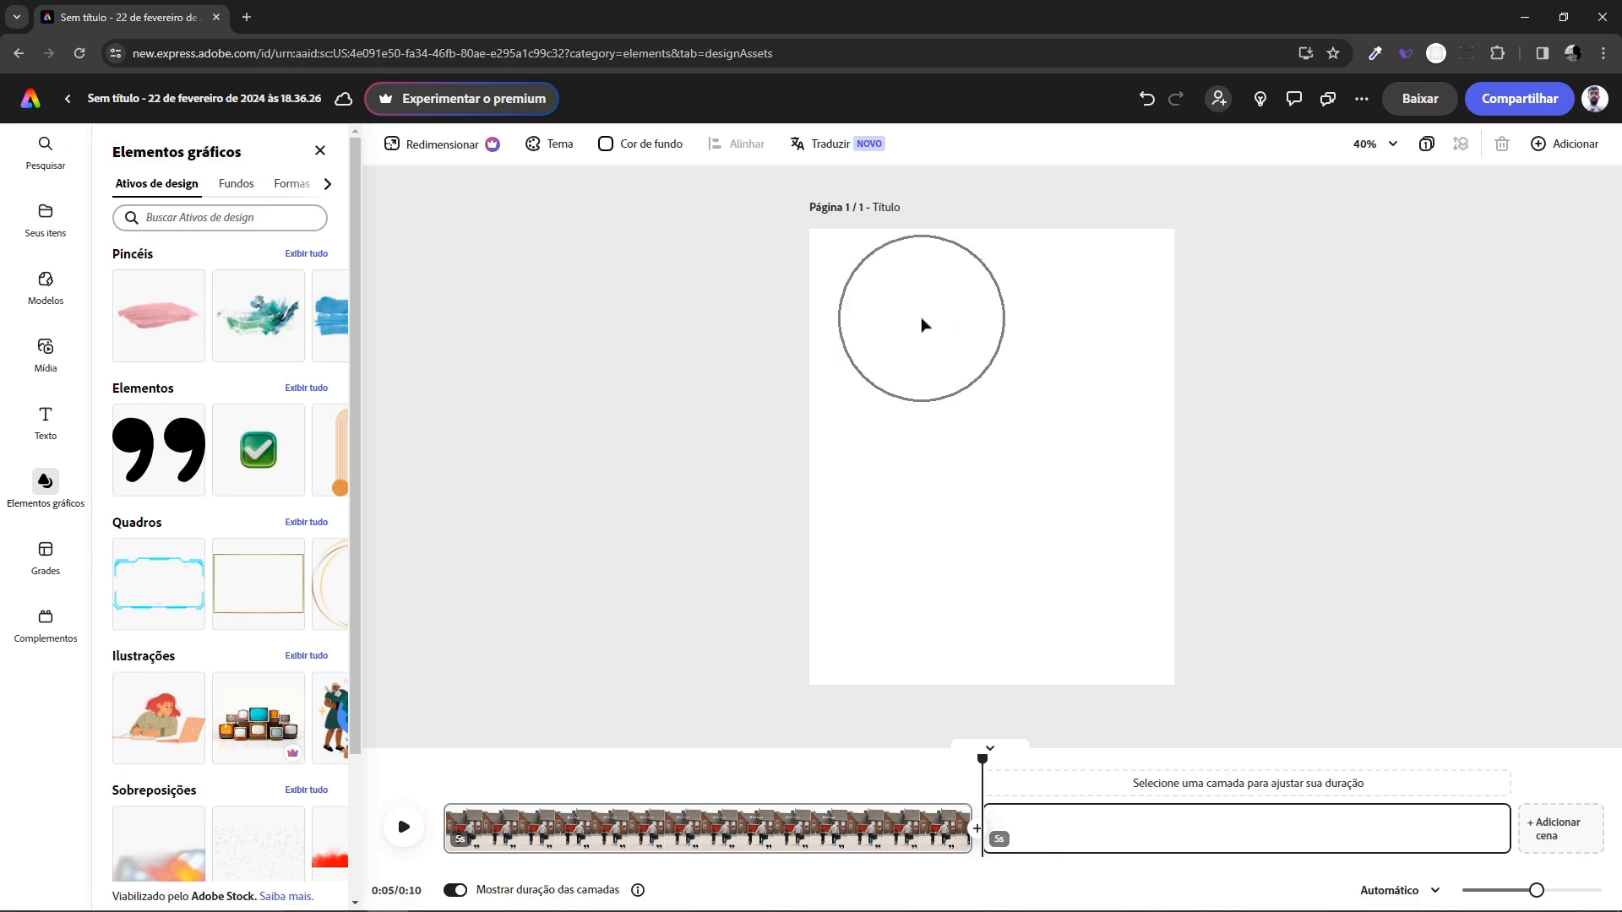
Try a pale blue background on the second scene, then set it to the dark teal-blue from the extended color swatches.
click(648, 152)
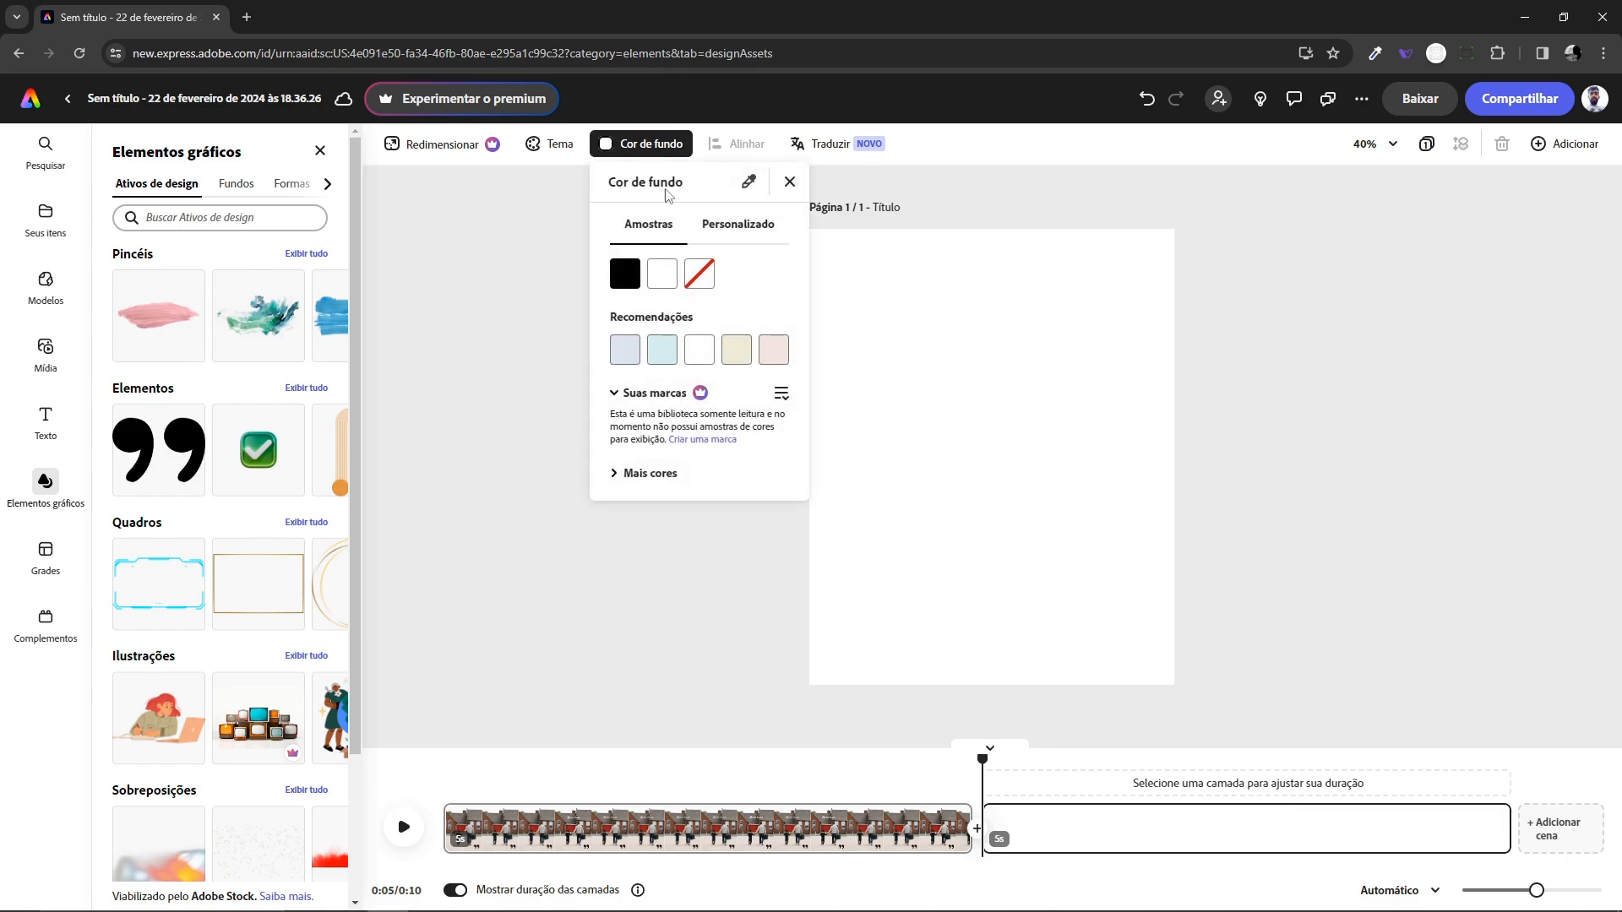
click(633, 353)
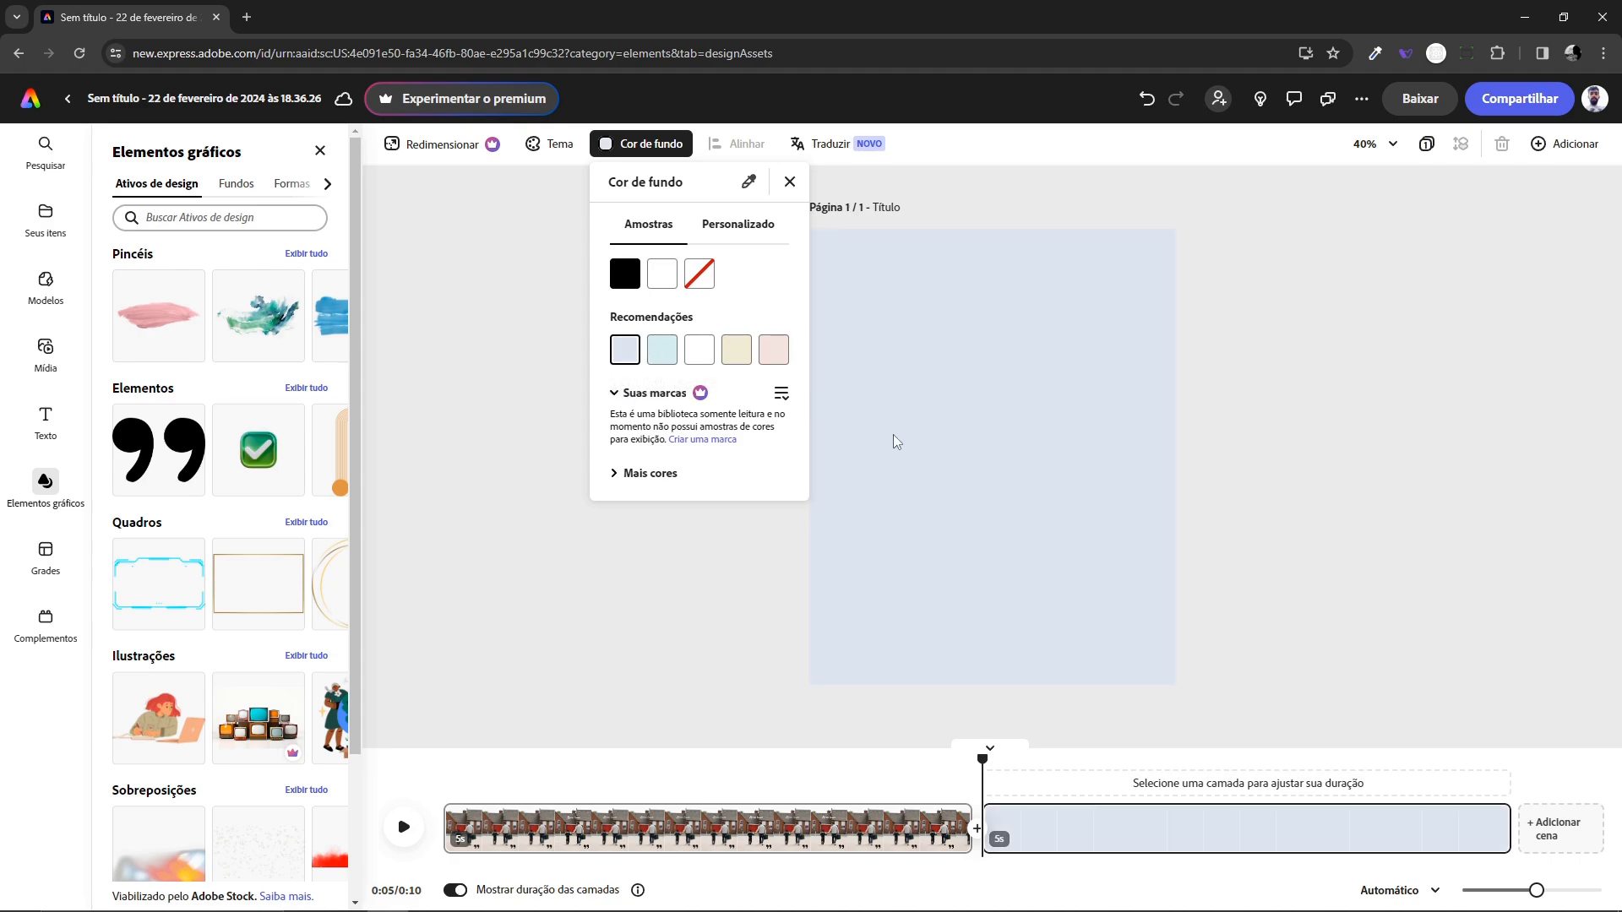
click(645, 473)
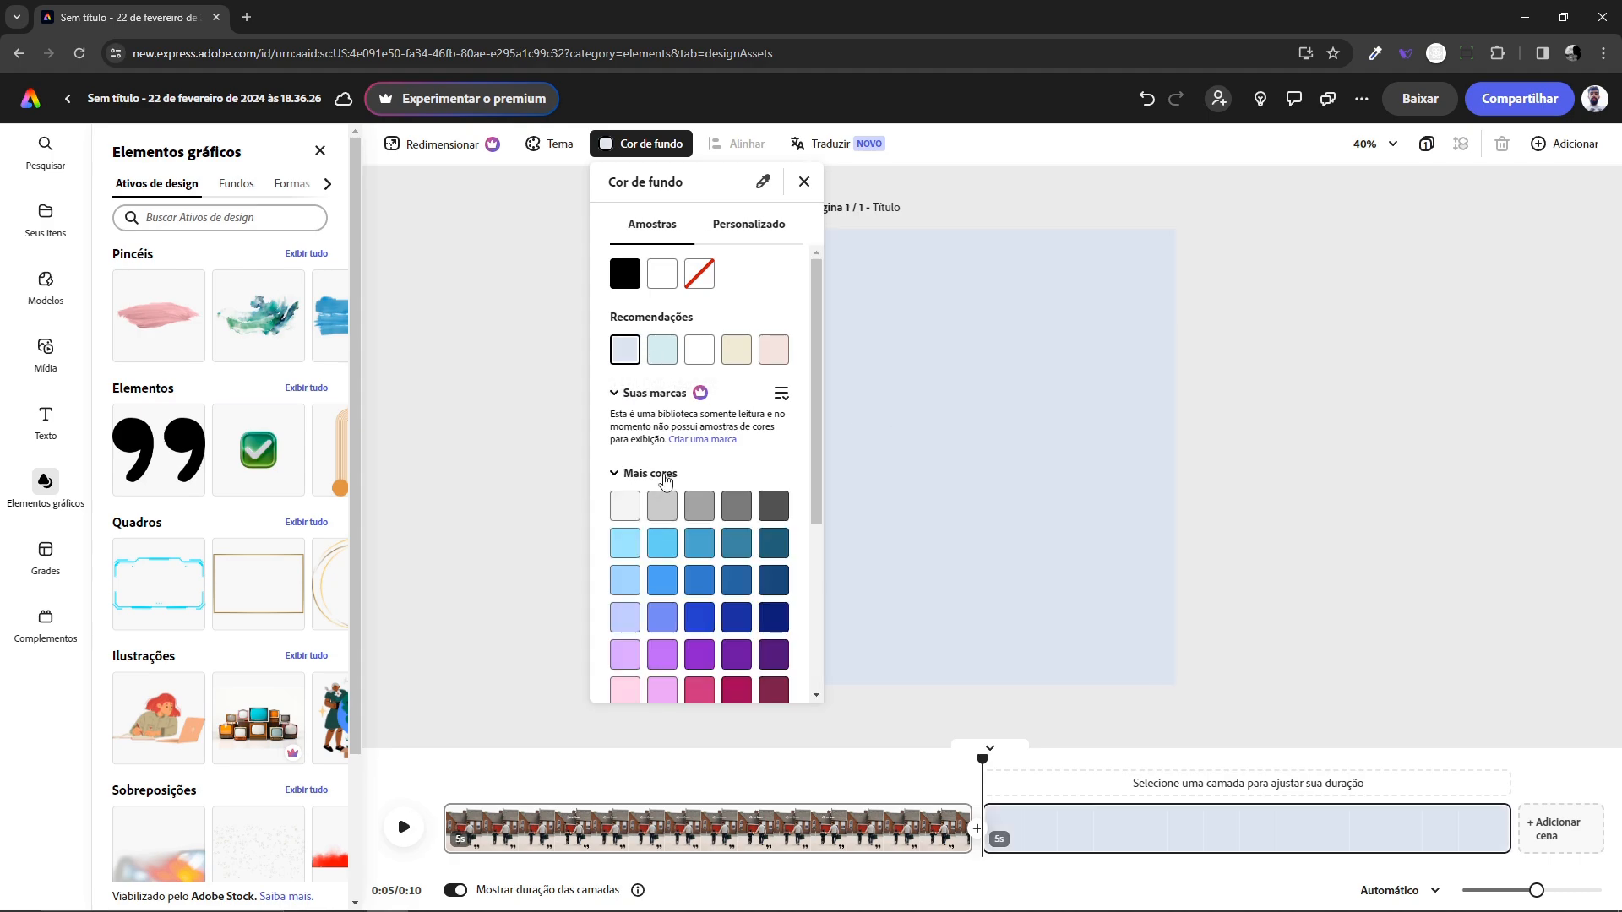
scroll(784, 441, down, 1)
scroll(784, 441, down, 2)
scroll(773, 429, up, 1)
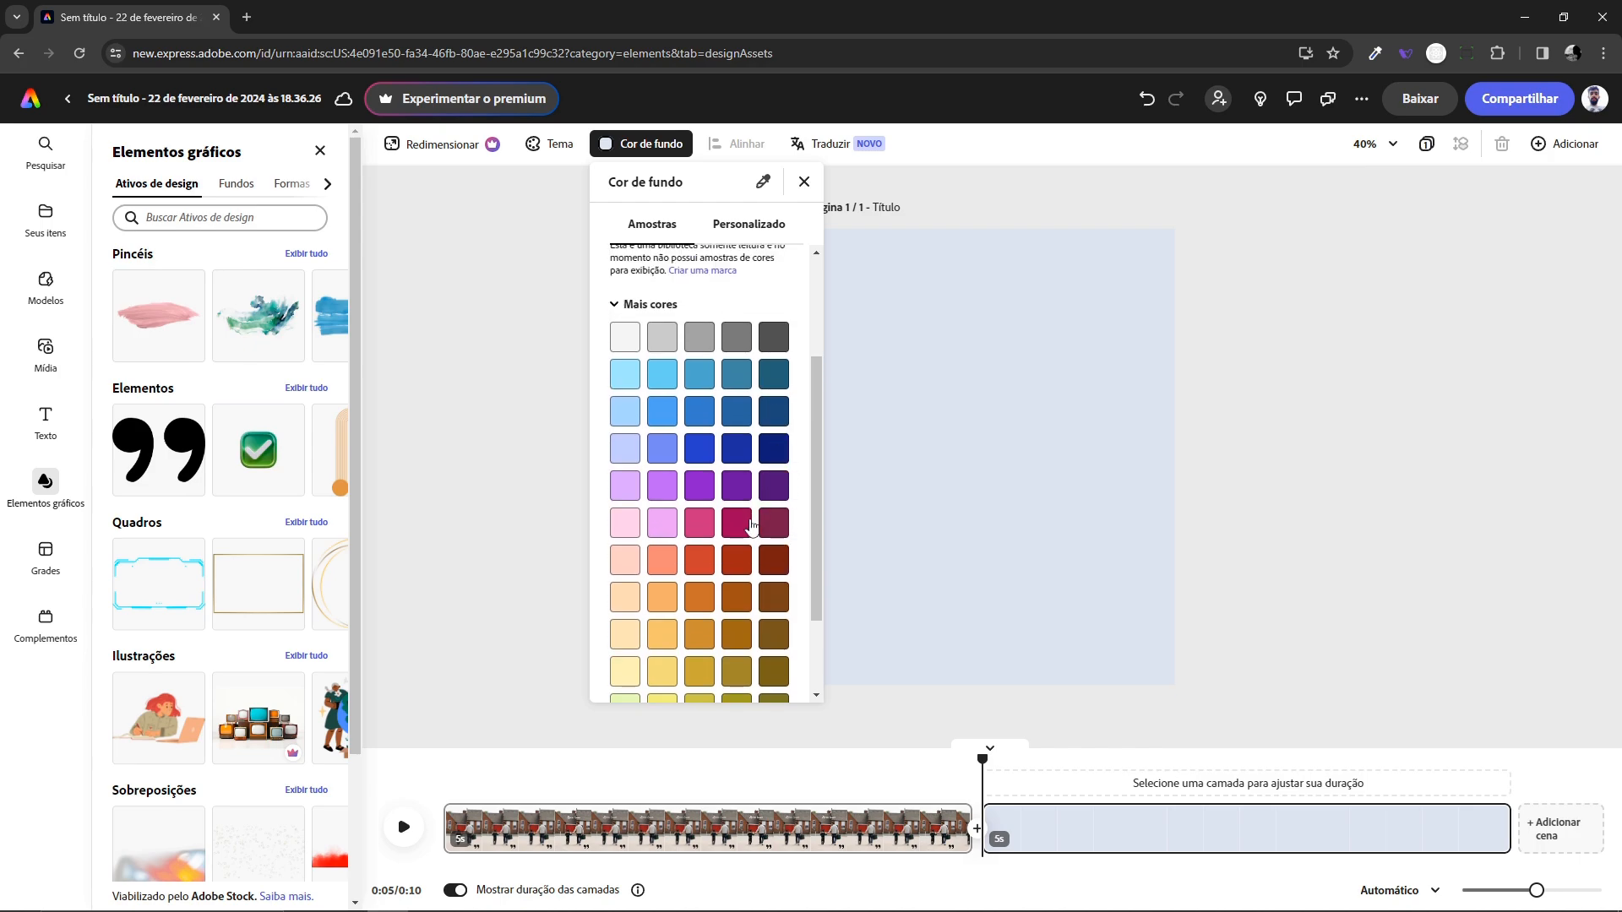
scroll(786, 618, down, 1)
scroll(773, 473, up, 2)
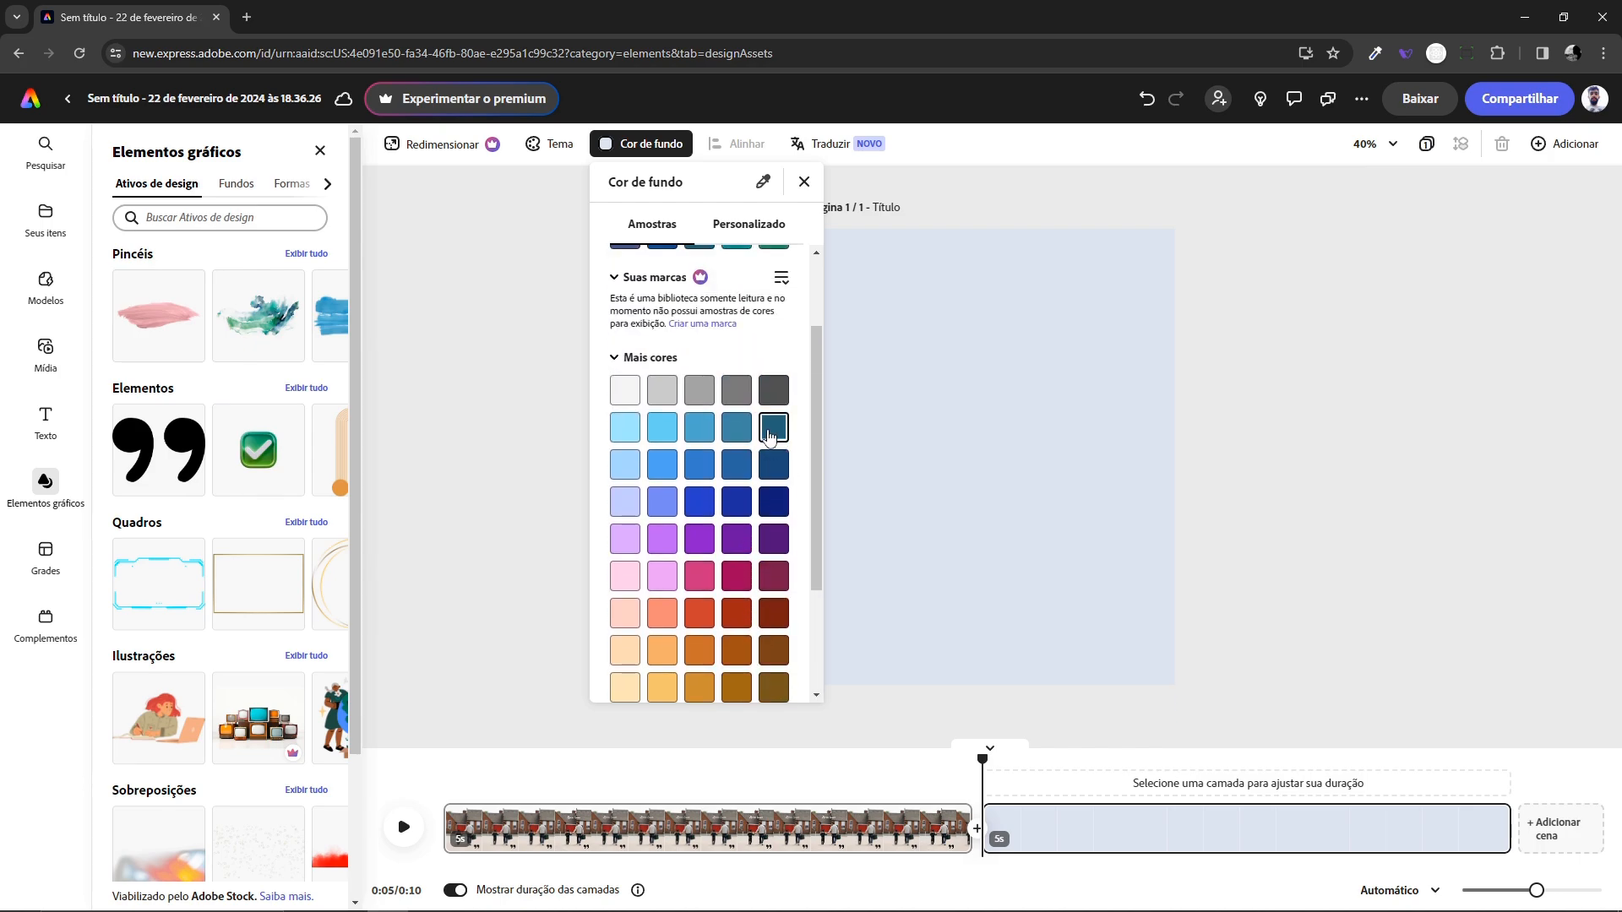
click(770, 433)
click(1271, 380)
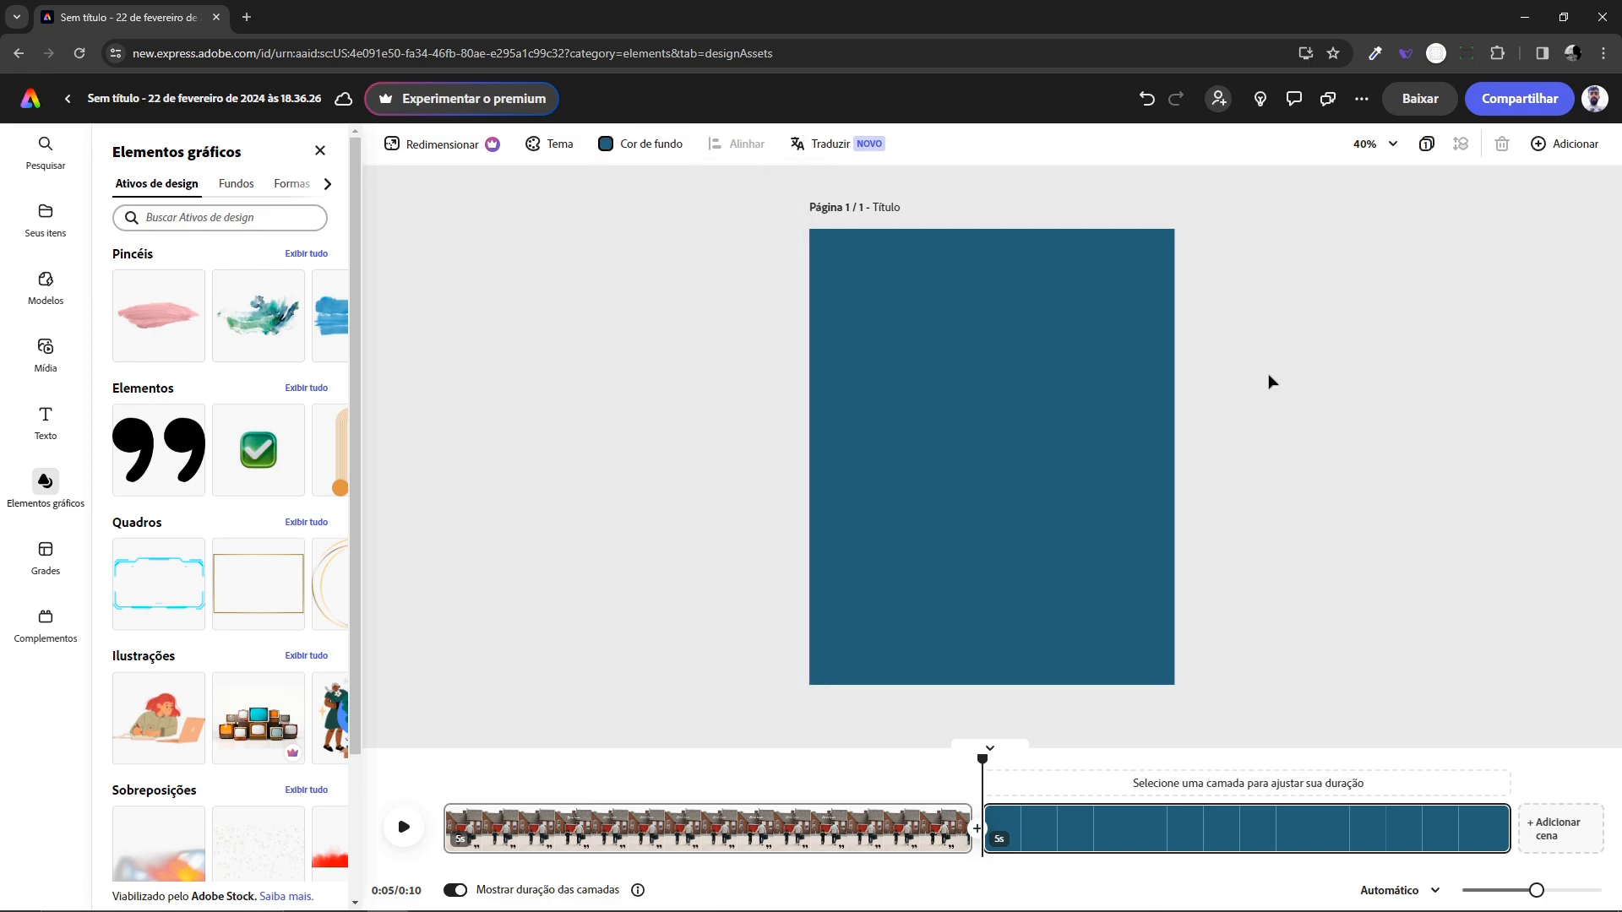
Add the Flora Café text template from the Biografias group to the second scene, enlarge it and center it on the canvas.
click(46, 418)
scroll(216, 386, down, 4)
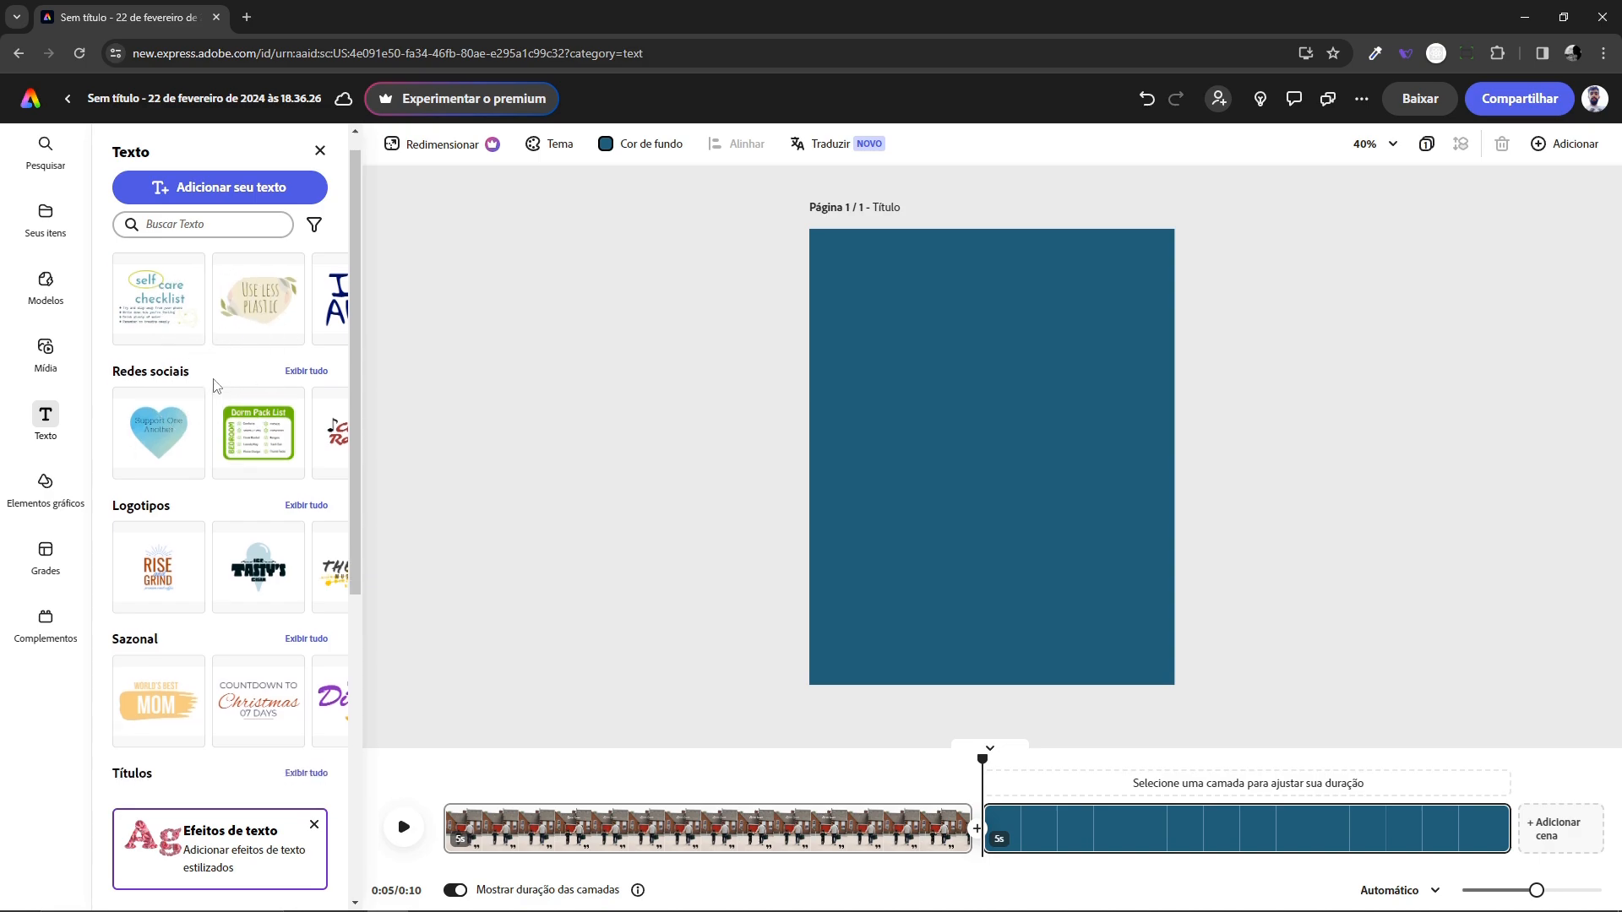
scroll(217, 458, down, 3)
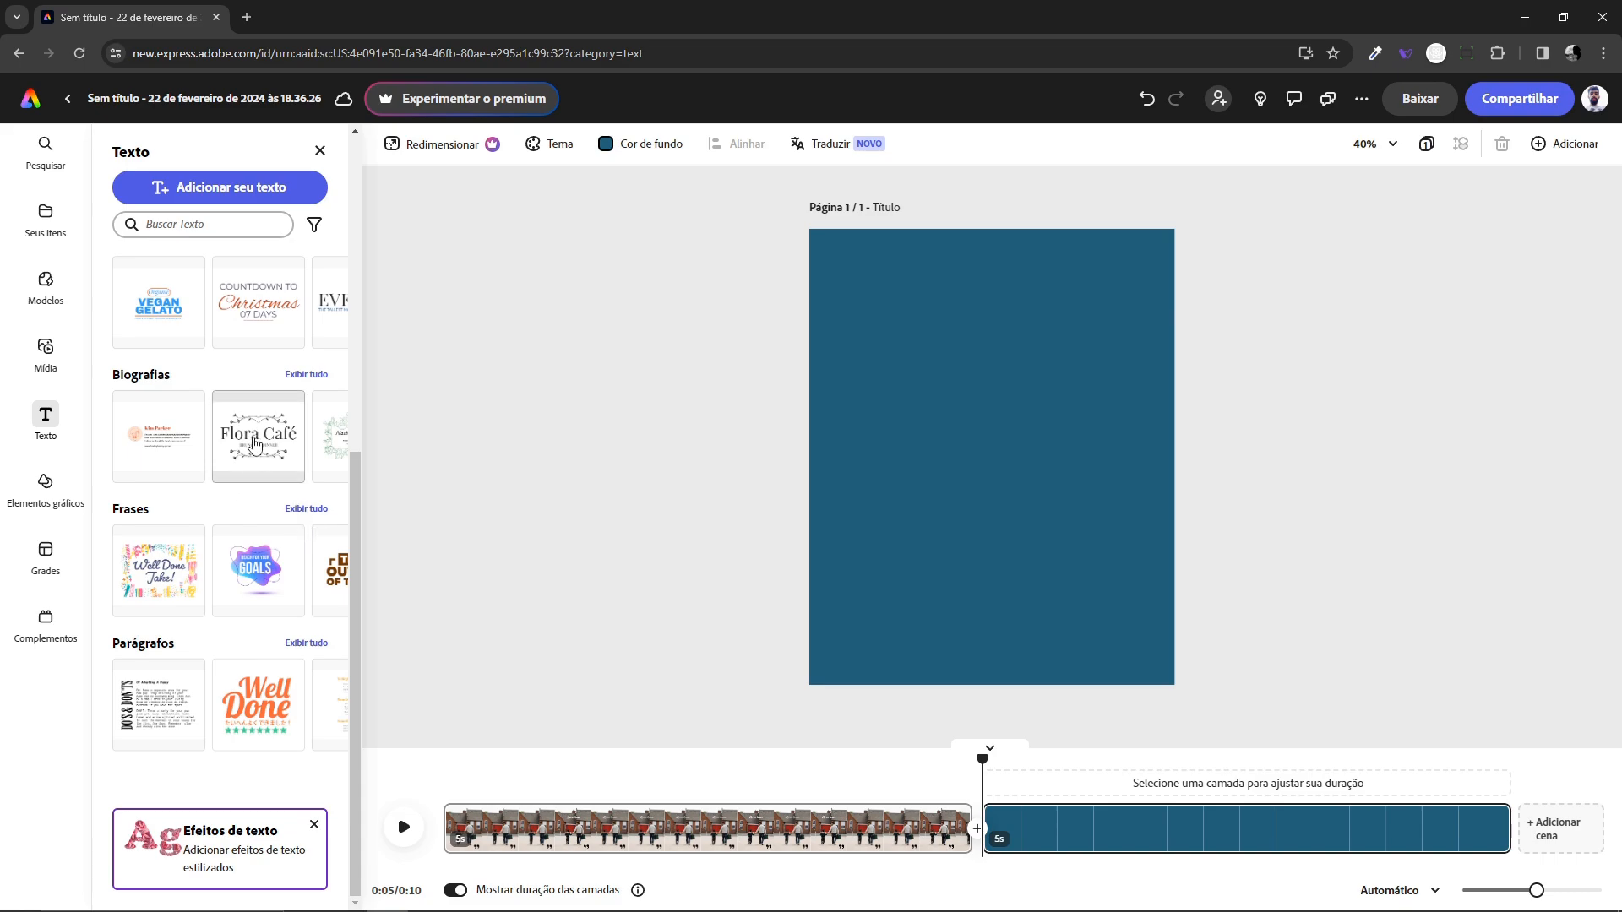
drag(255, 444, 385, 456)
mouse_move(925, 411)
mouse_down()
mouse_move(972, 419)
mouse_move(951, 410)
mouse_up()
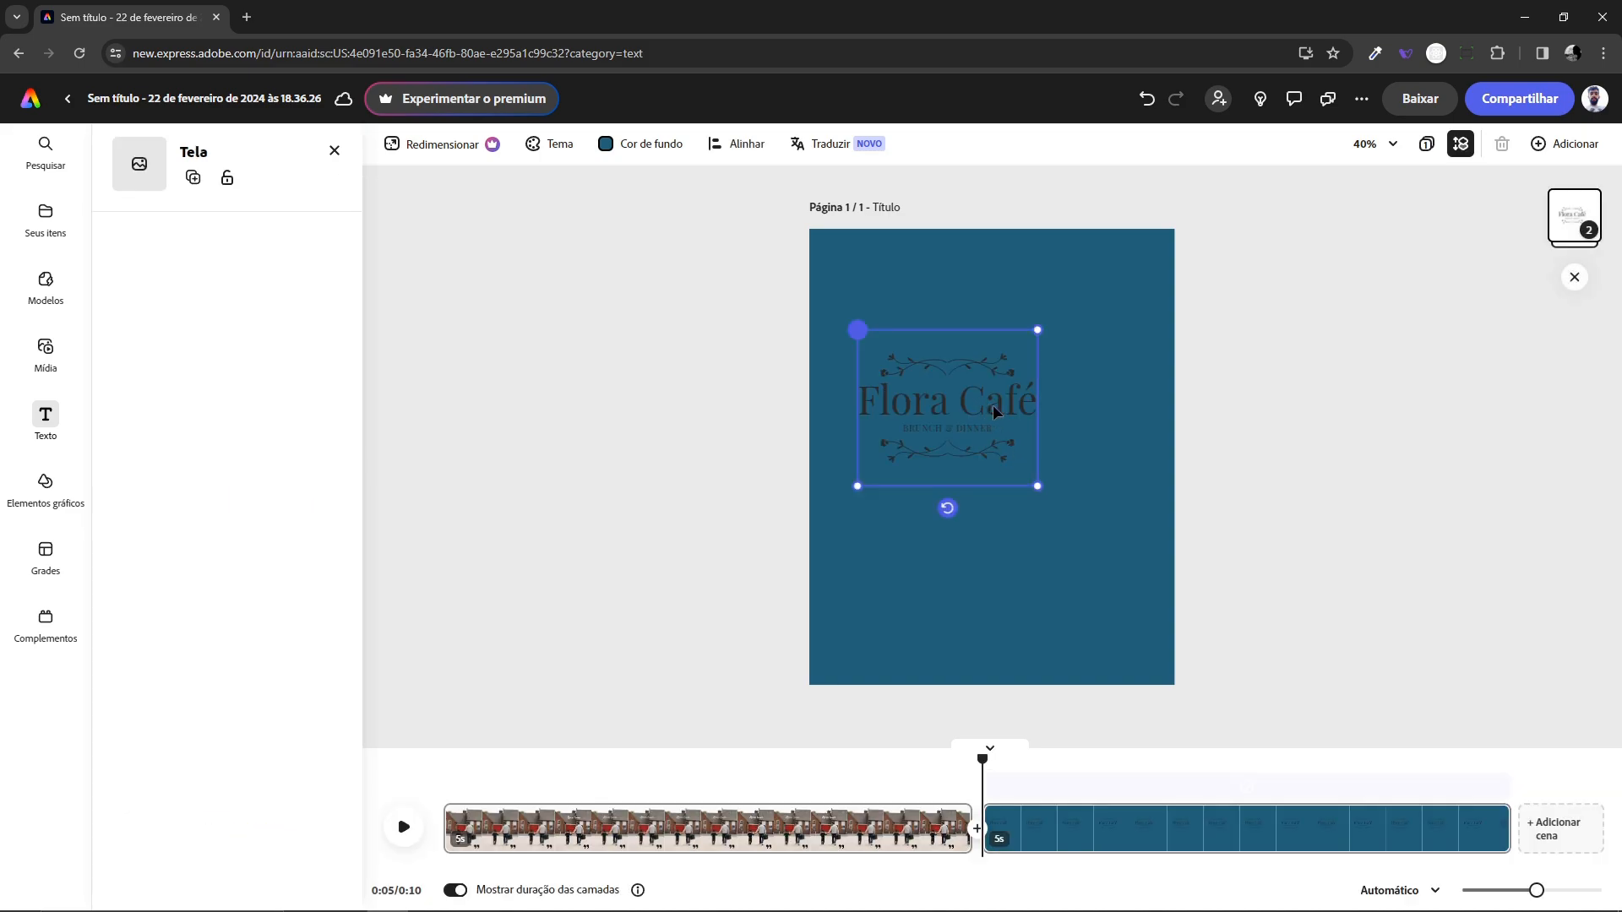
drag(1062, 506, 1114, 559)
drag(1057, 438, 1054, 453)
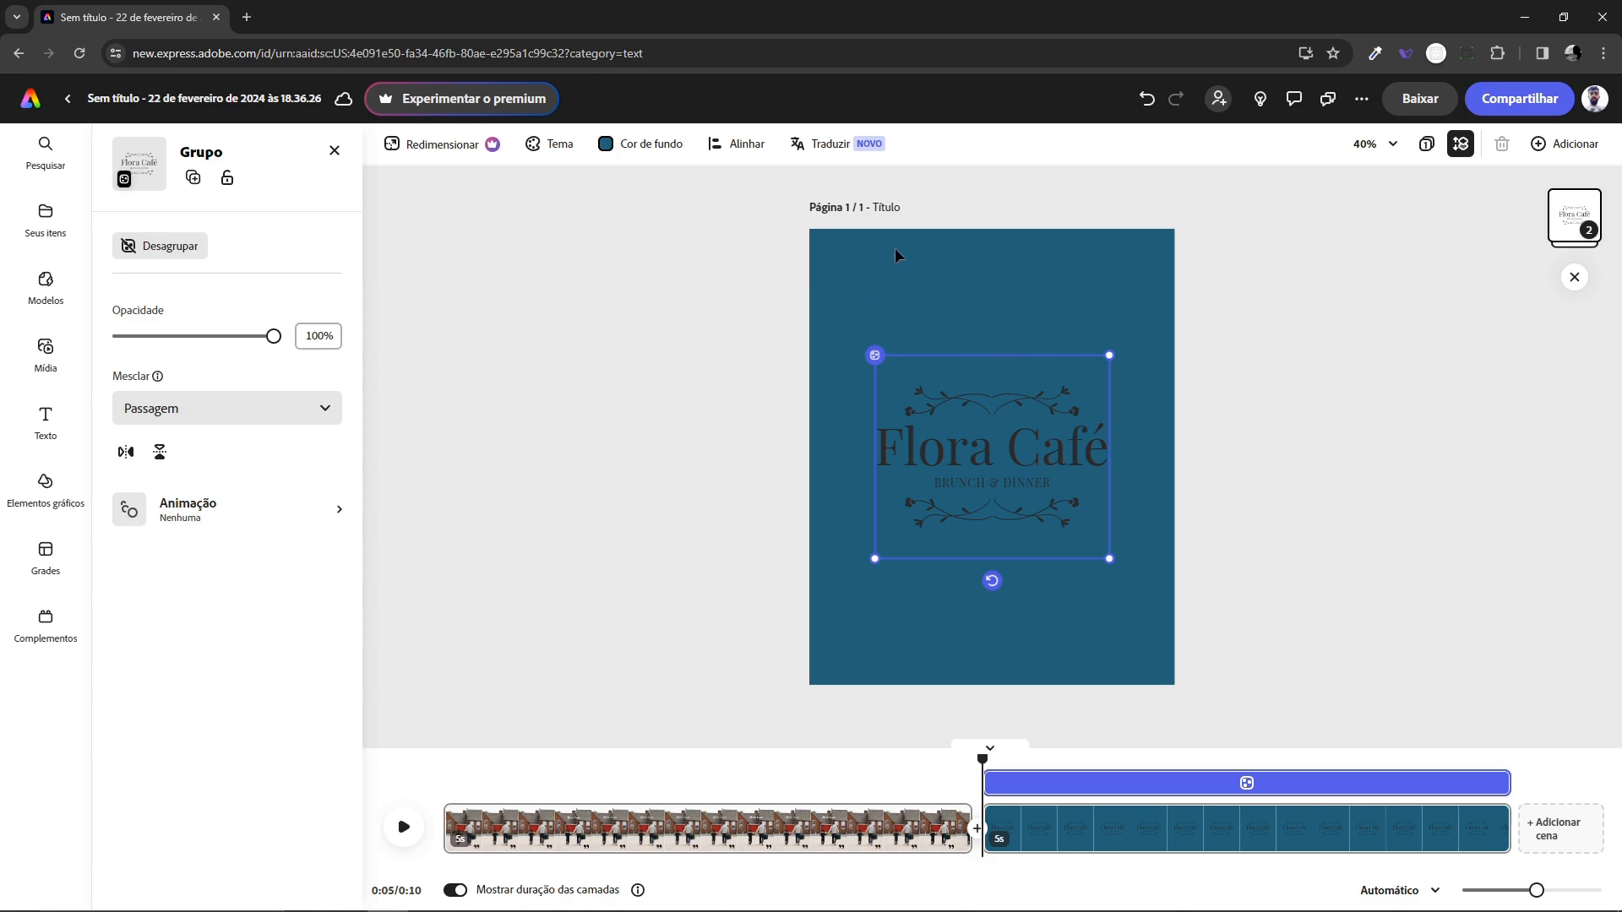
Set the second scene's background to the pale salmon-pink swatch from the extended colors.
click(691, 244)
click(649, 149)
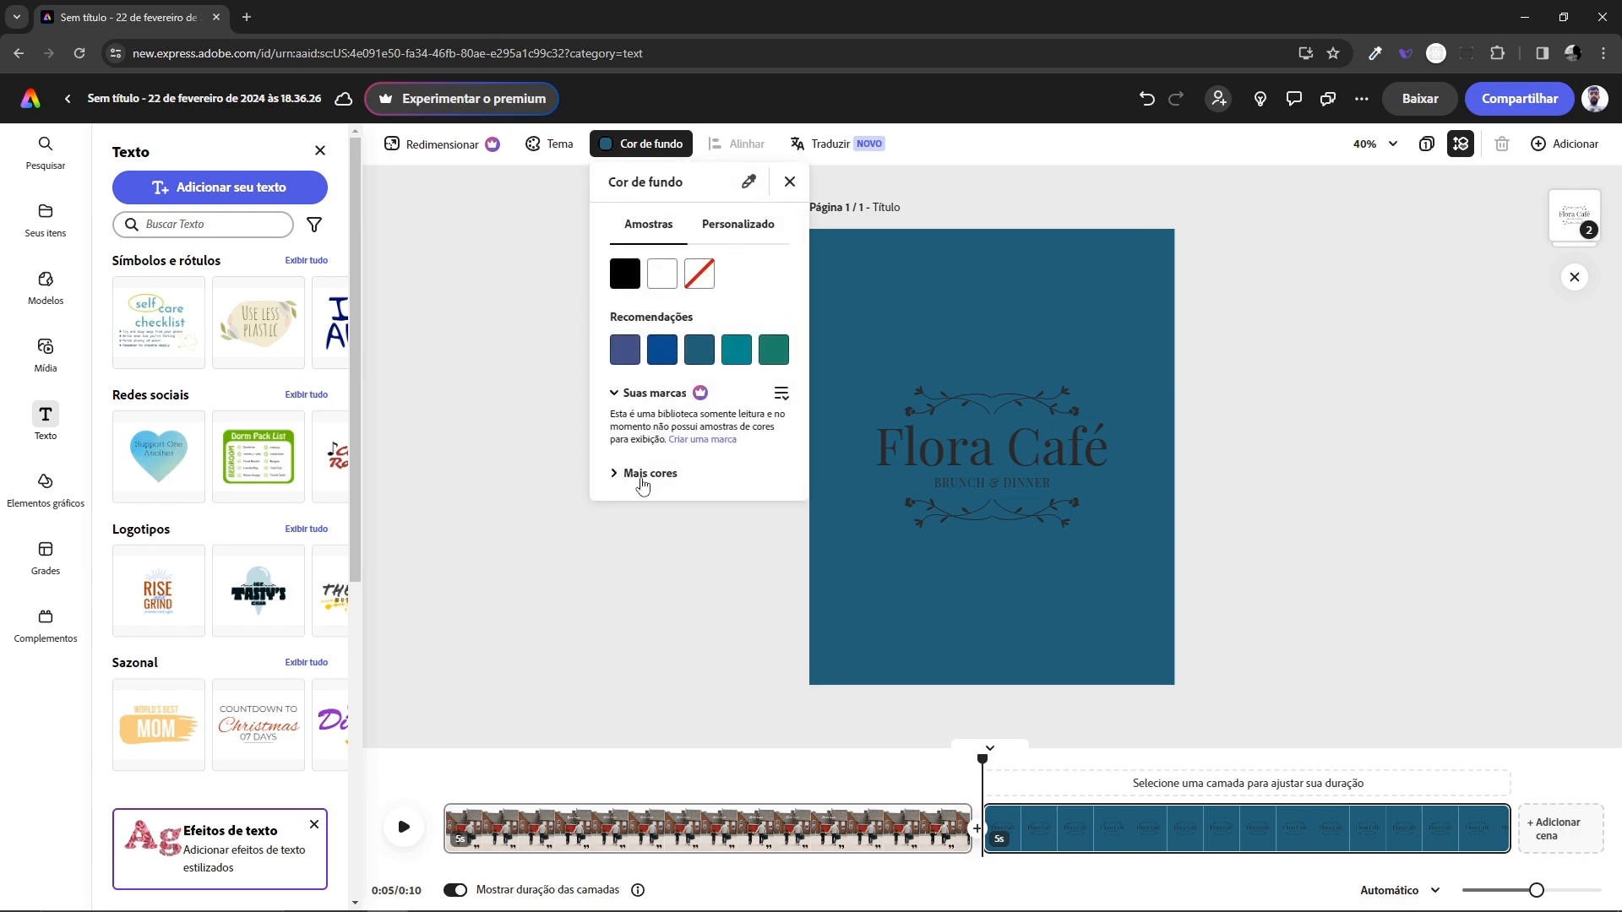
click(642, 474)
scroll(724, 421, down, 3)
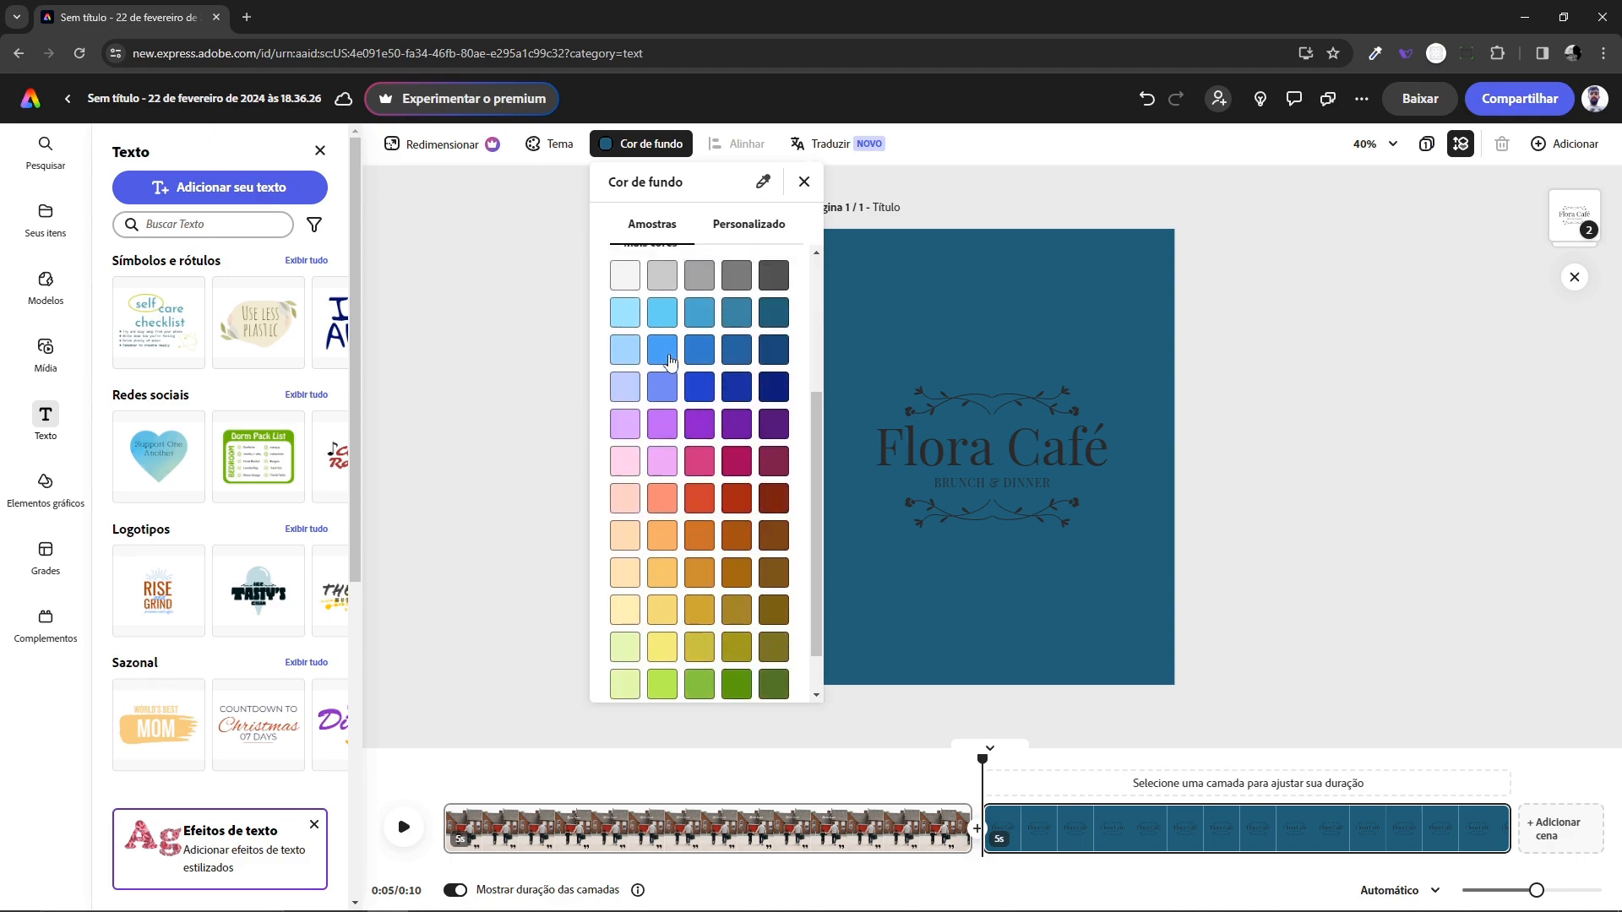
scroll(724, 421, up, 2)
scroll(655, 519, down, 1)
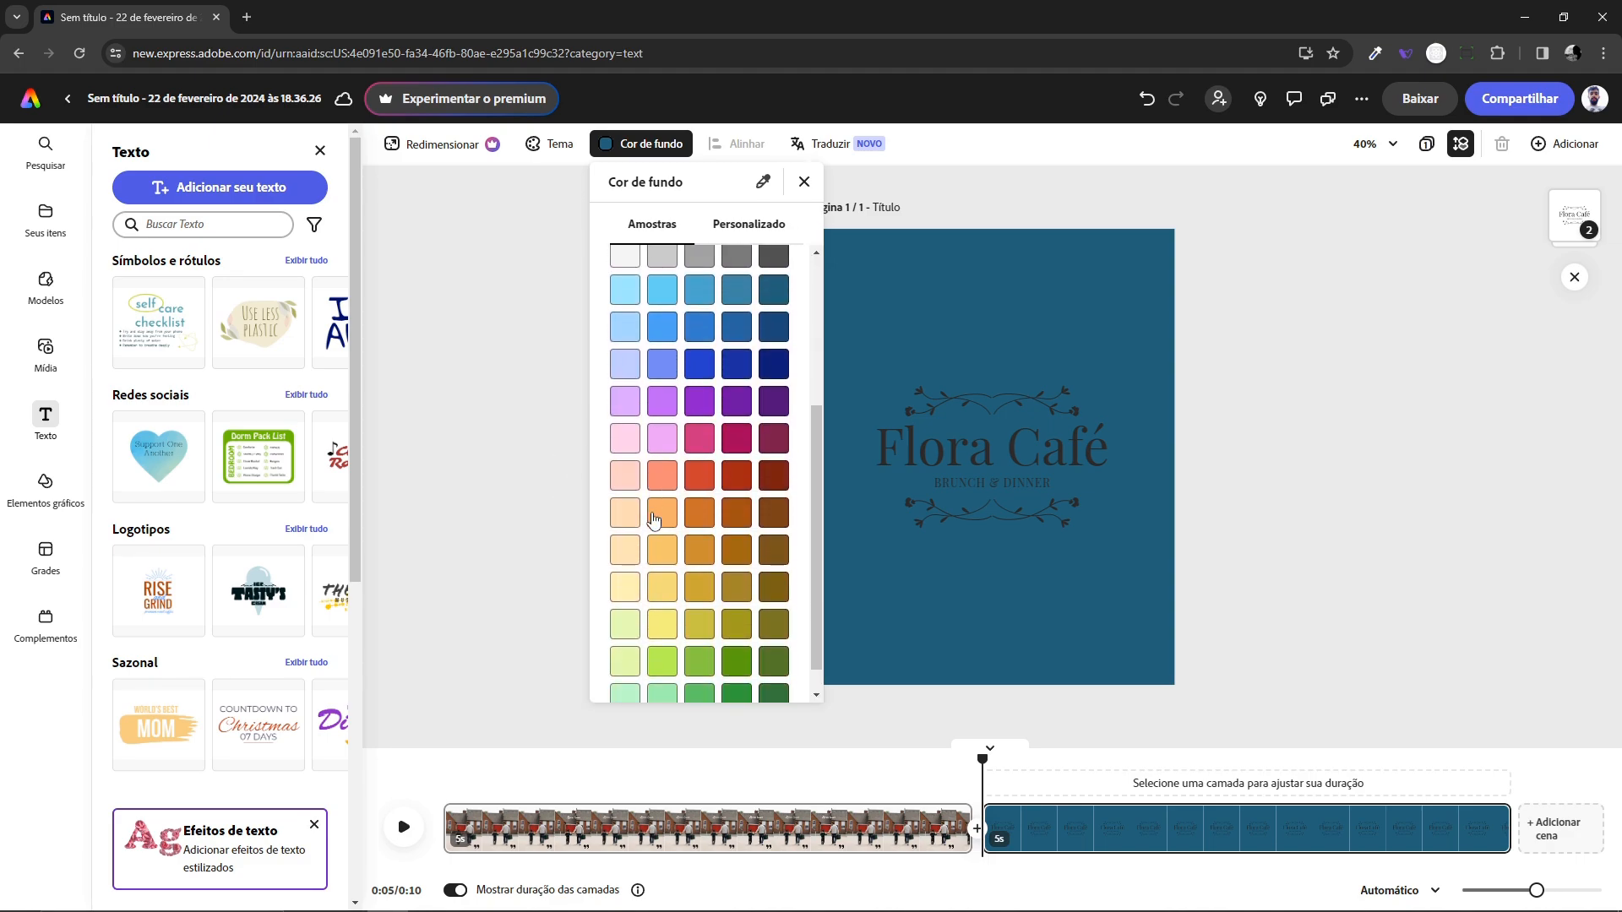
click(625, 476)
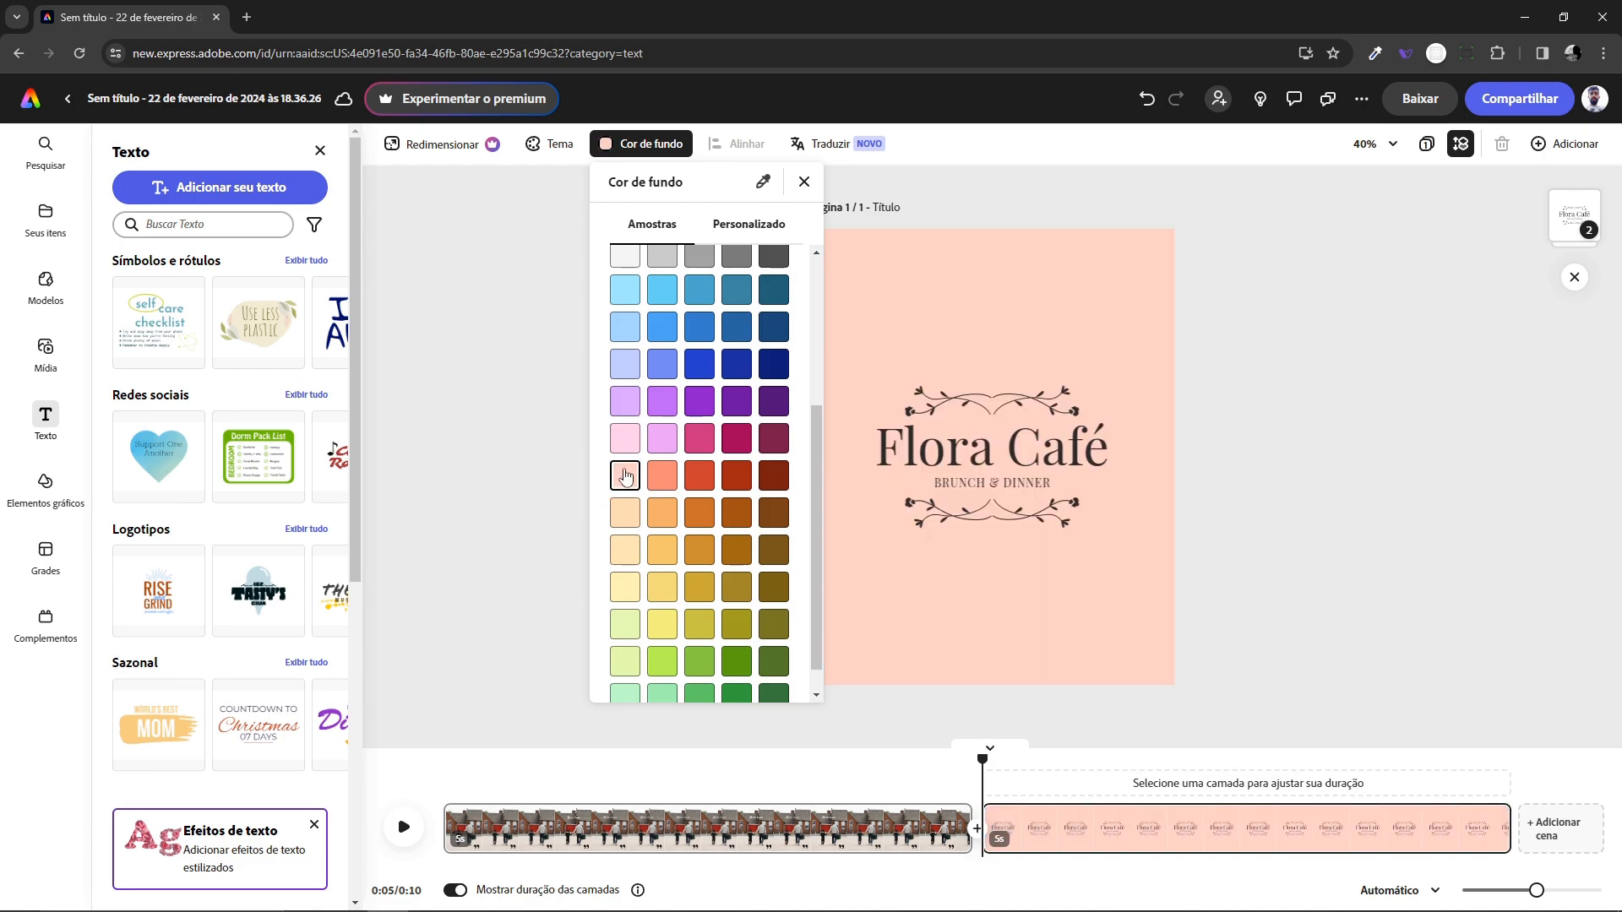
click(1208, 418)
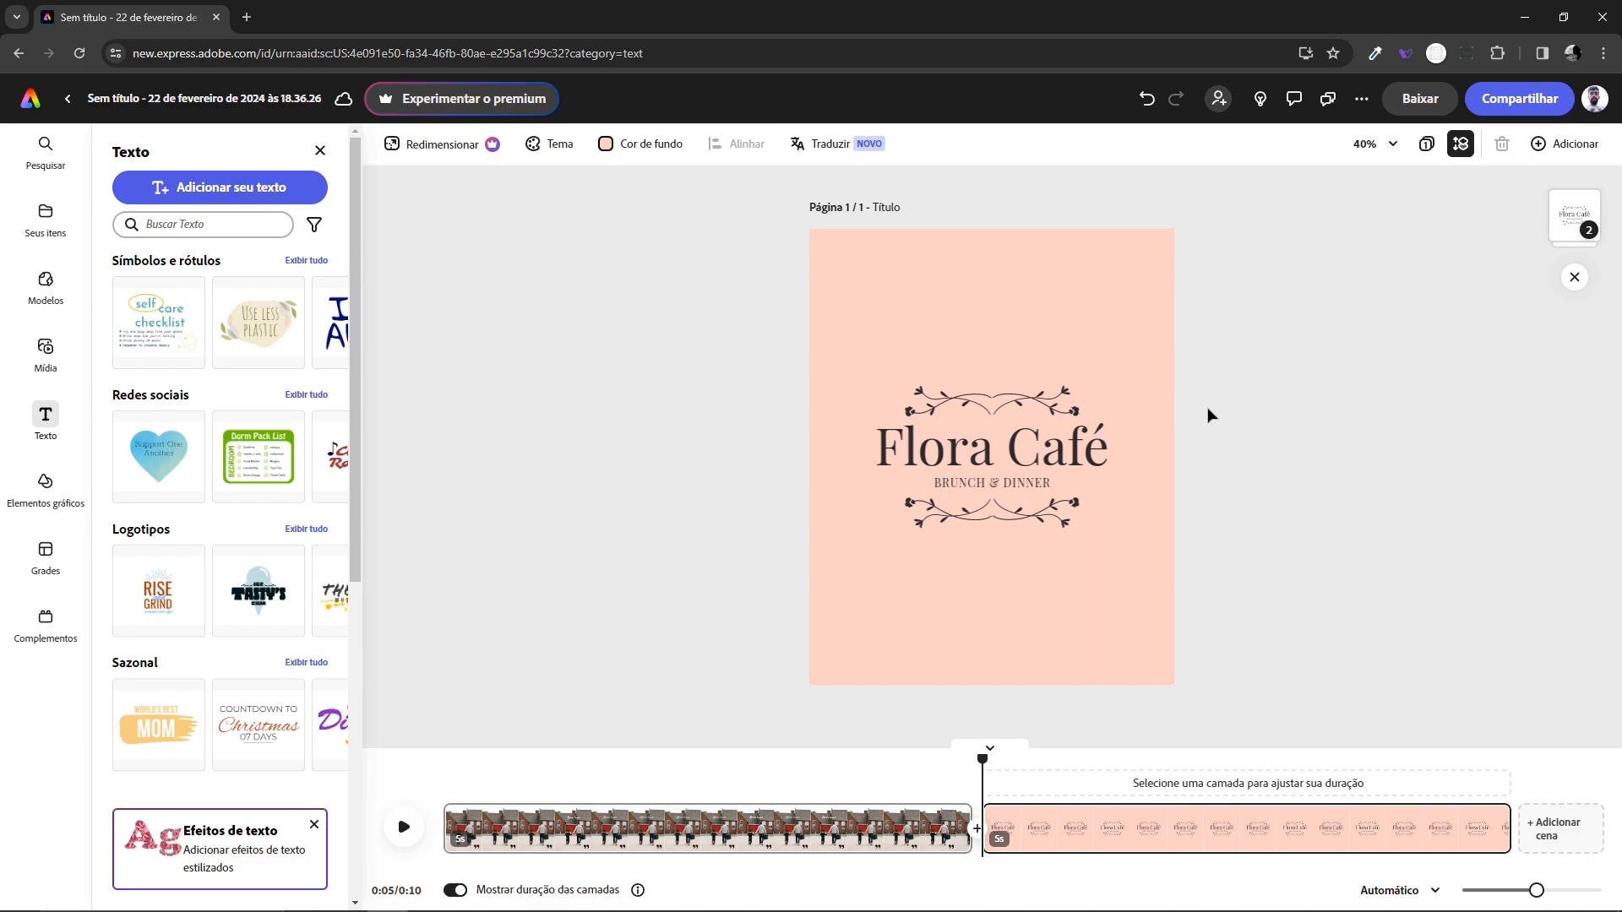
Play the video from about the 4-second mark through the scene change, and add a Dissolver transition between the two scenes.
drag(982, 758, 845, 760)
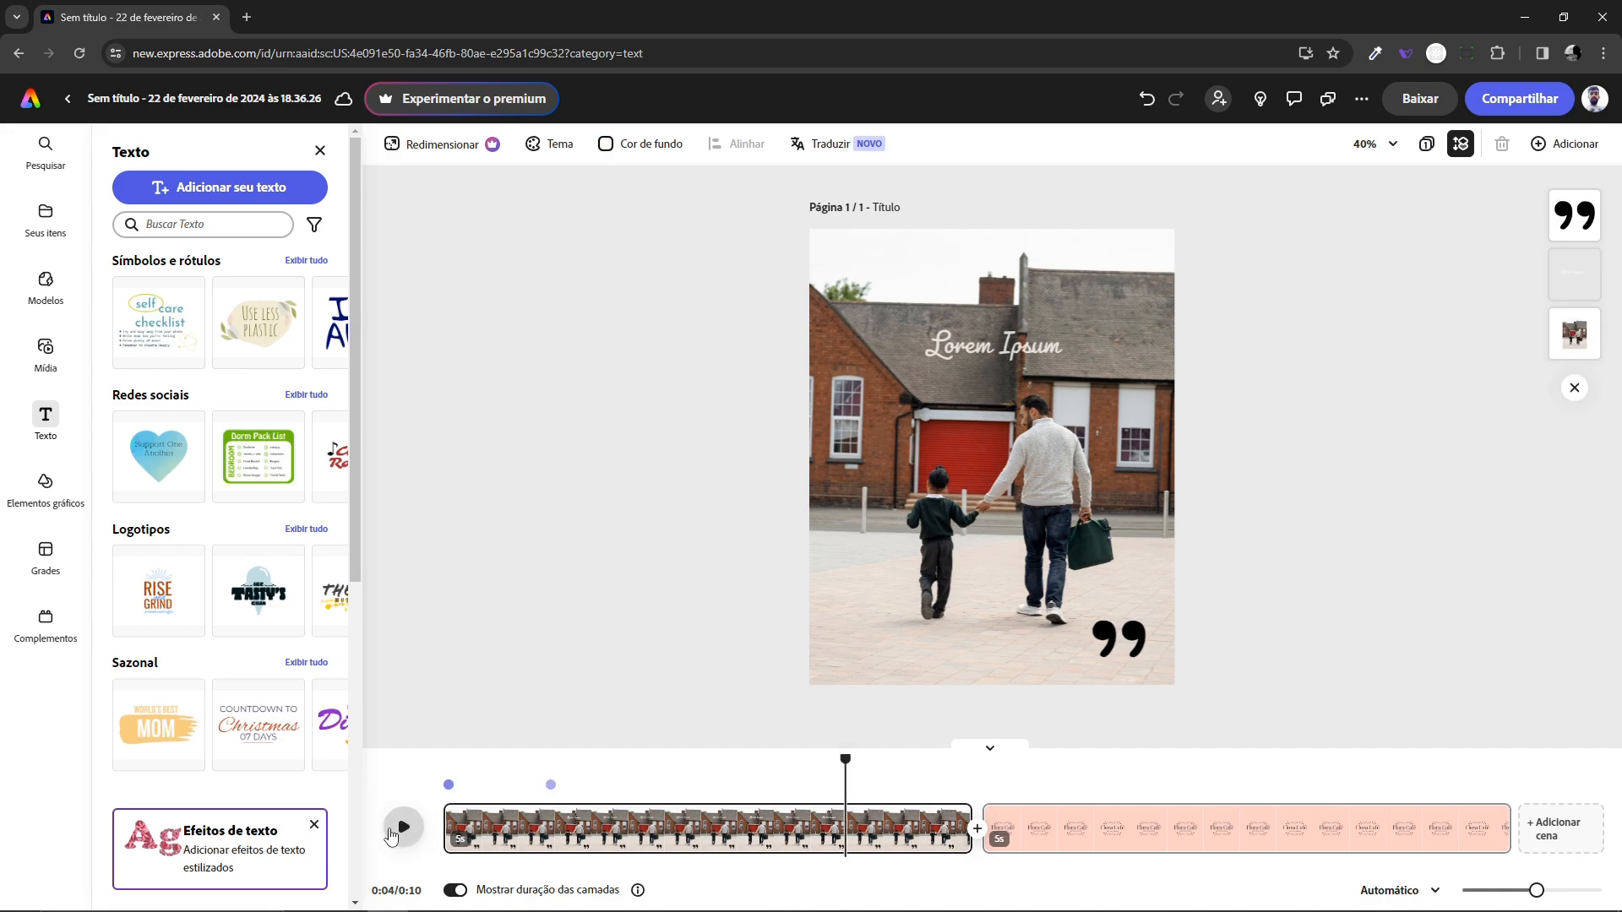
click(405, 828)
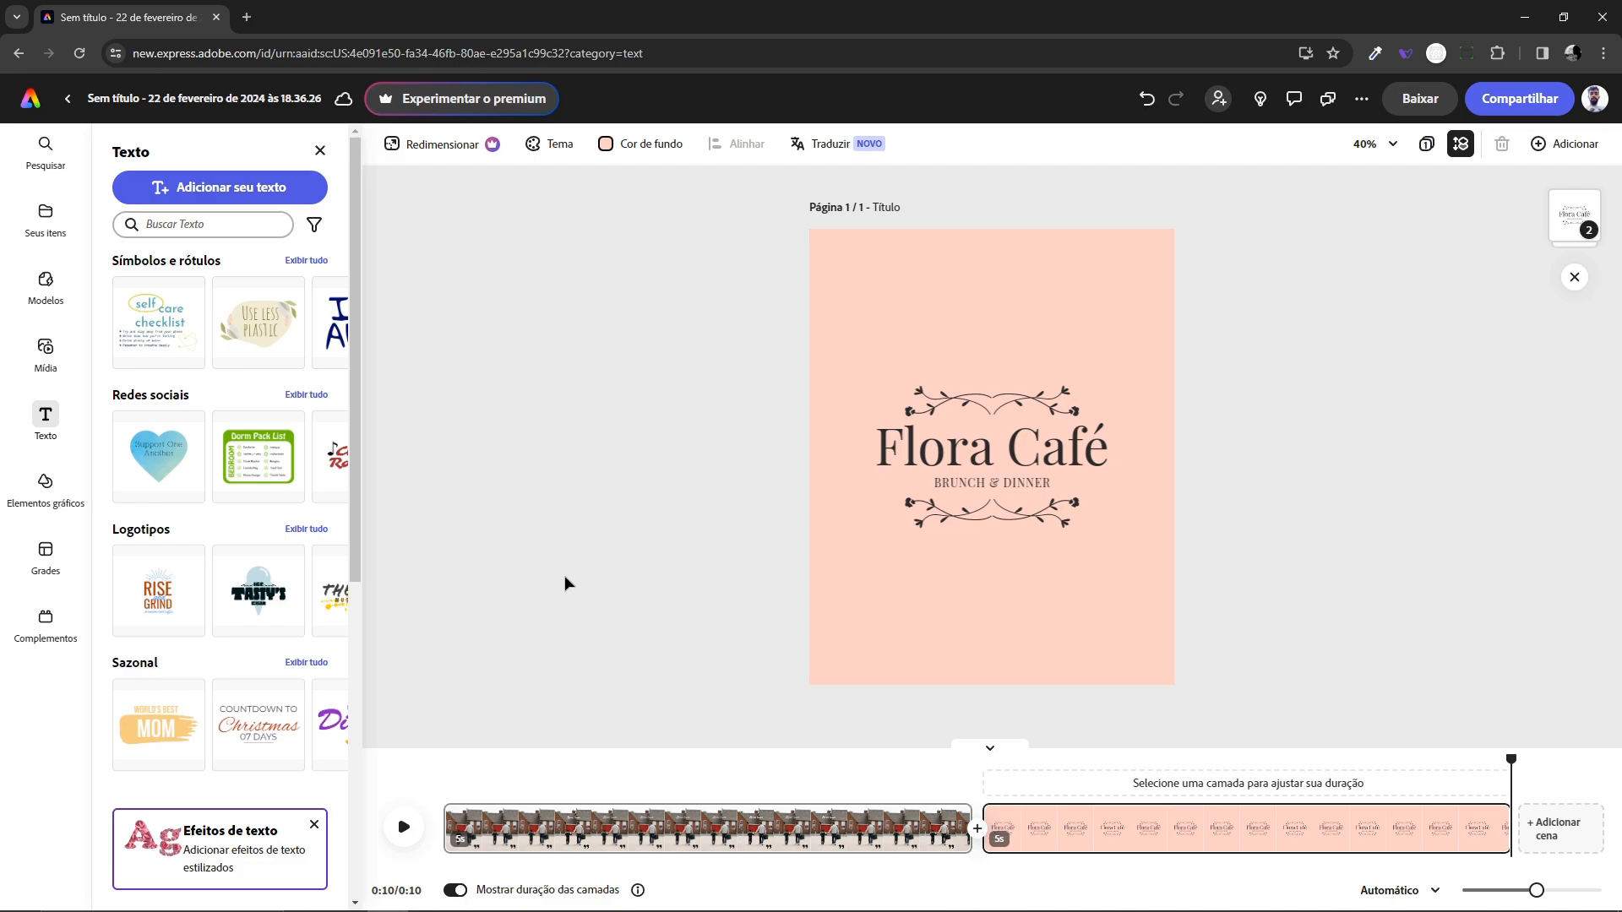
click(978, 833)
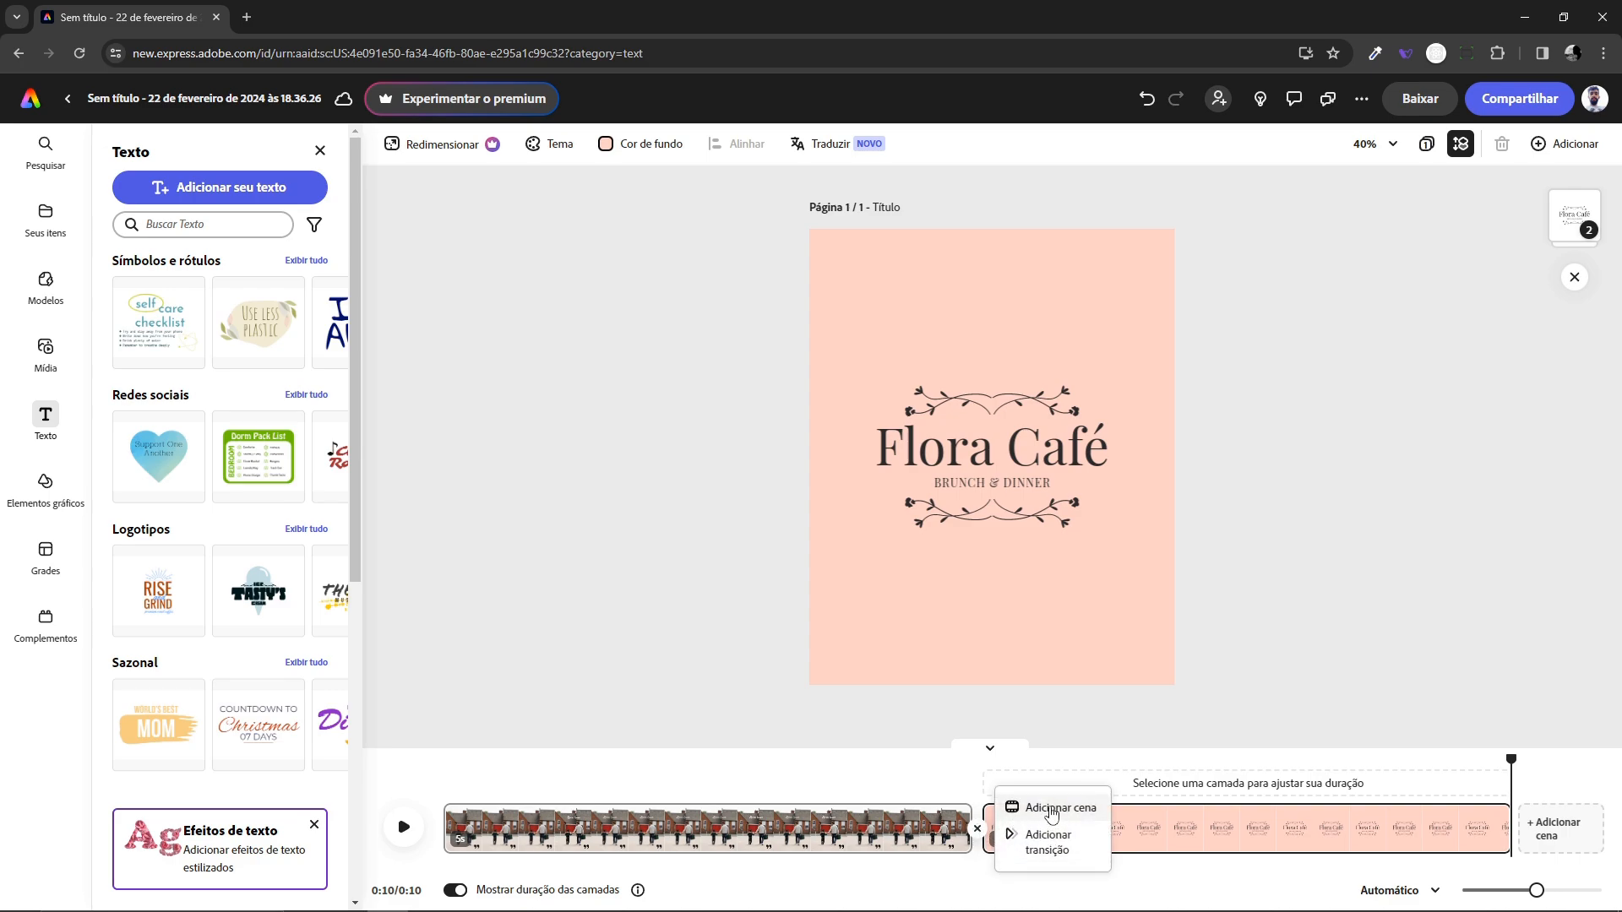
click(1052, 812)
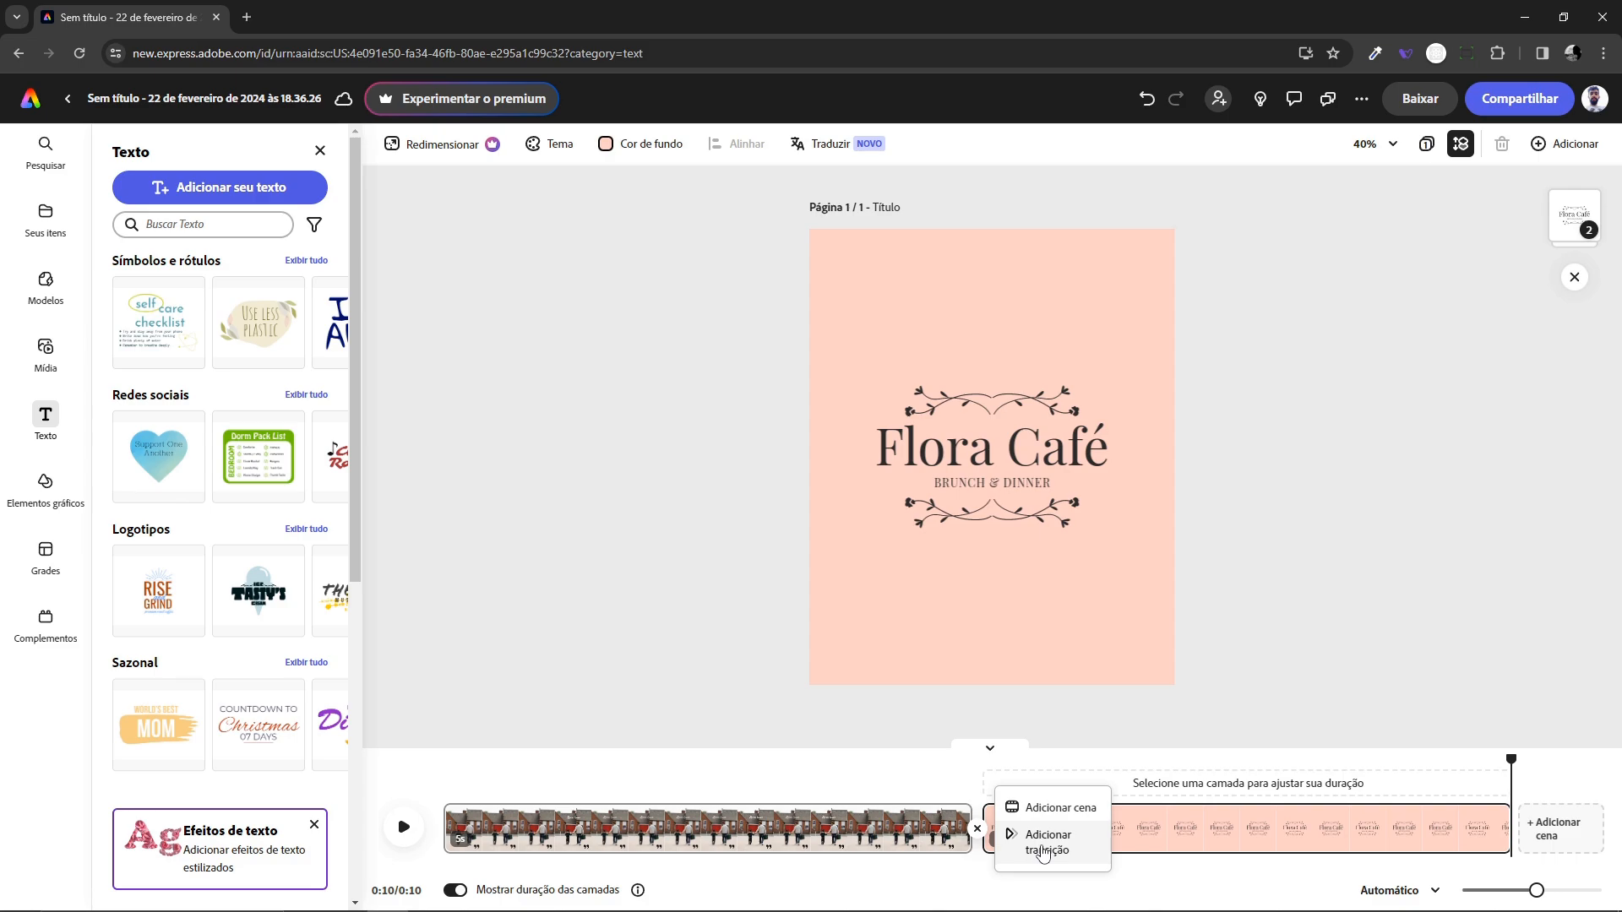
click(1046, 844)
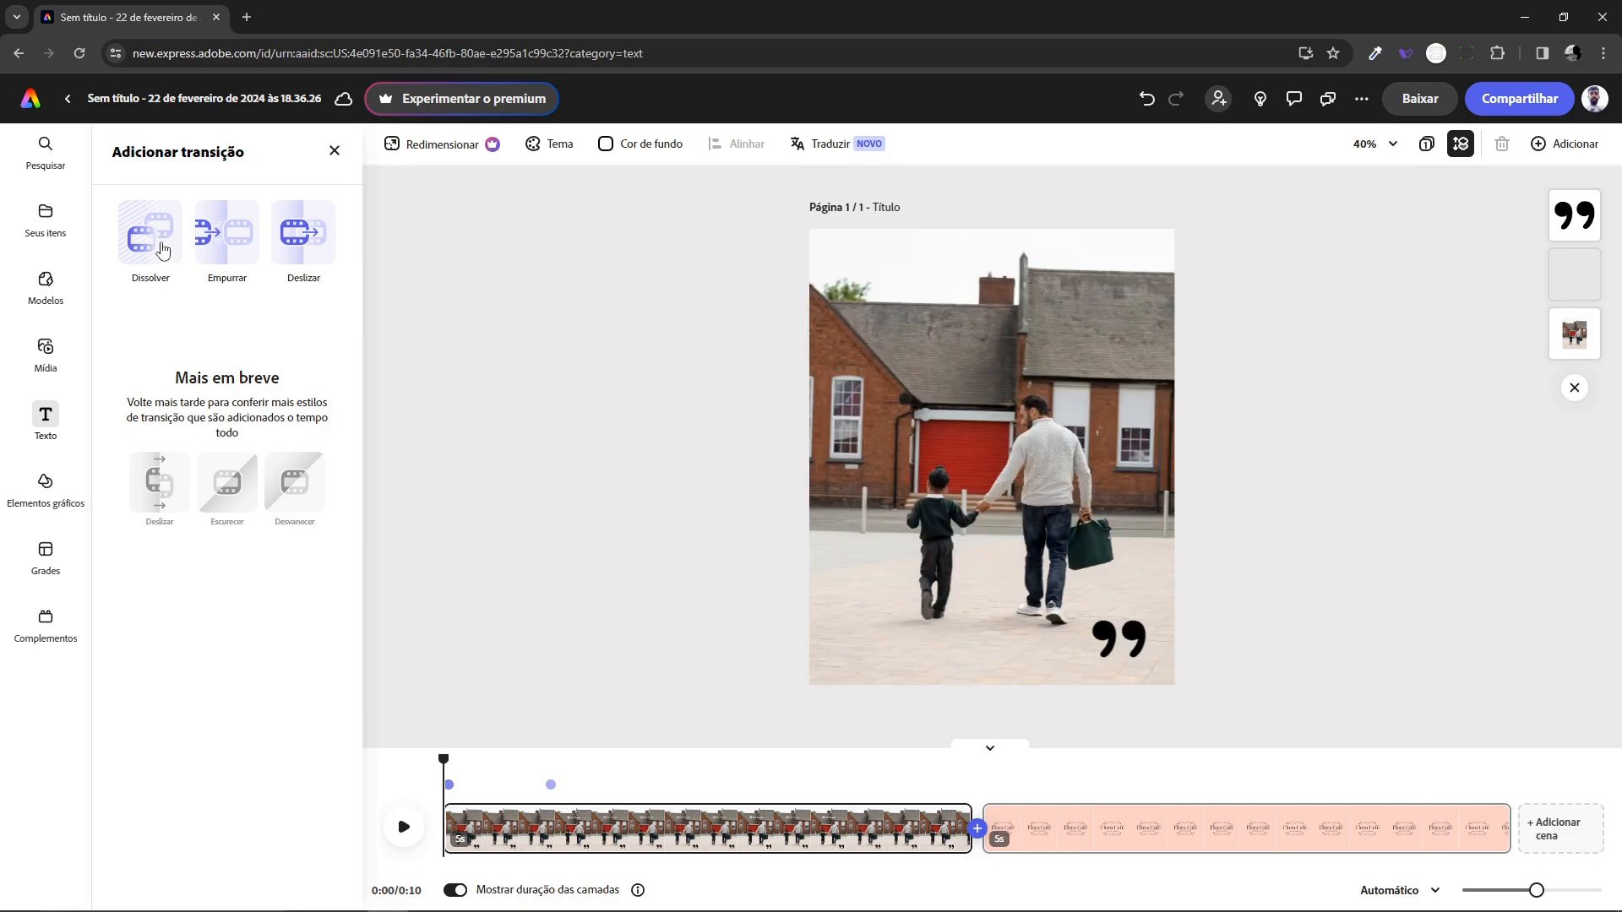
click(163, 251)
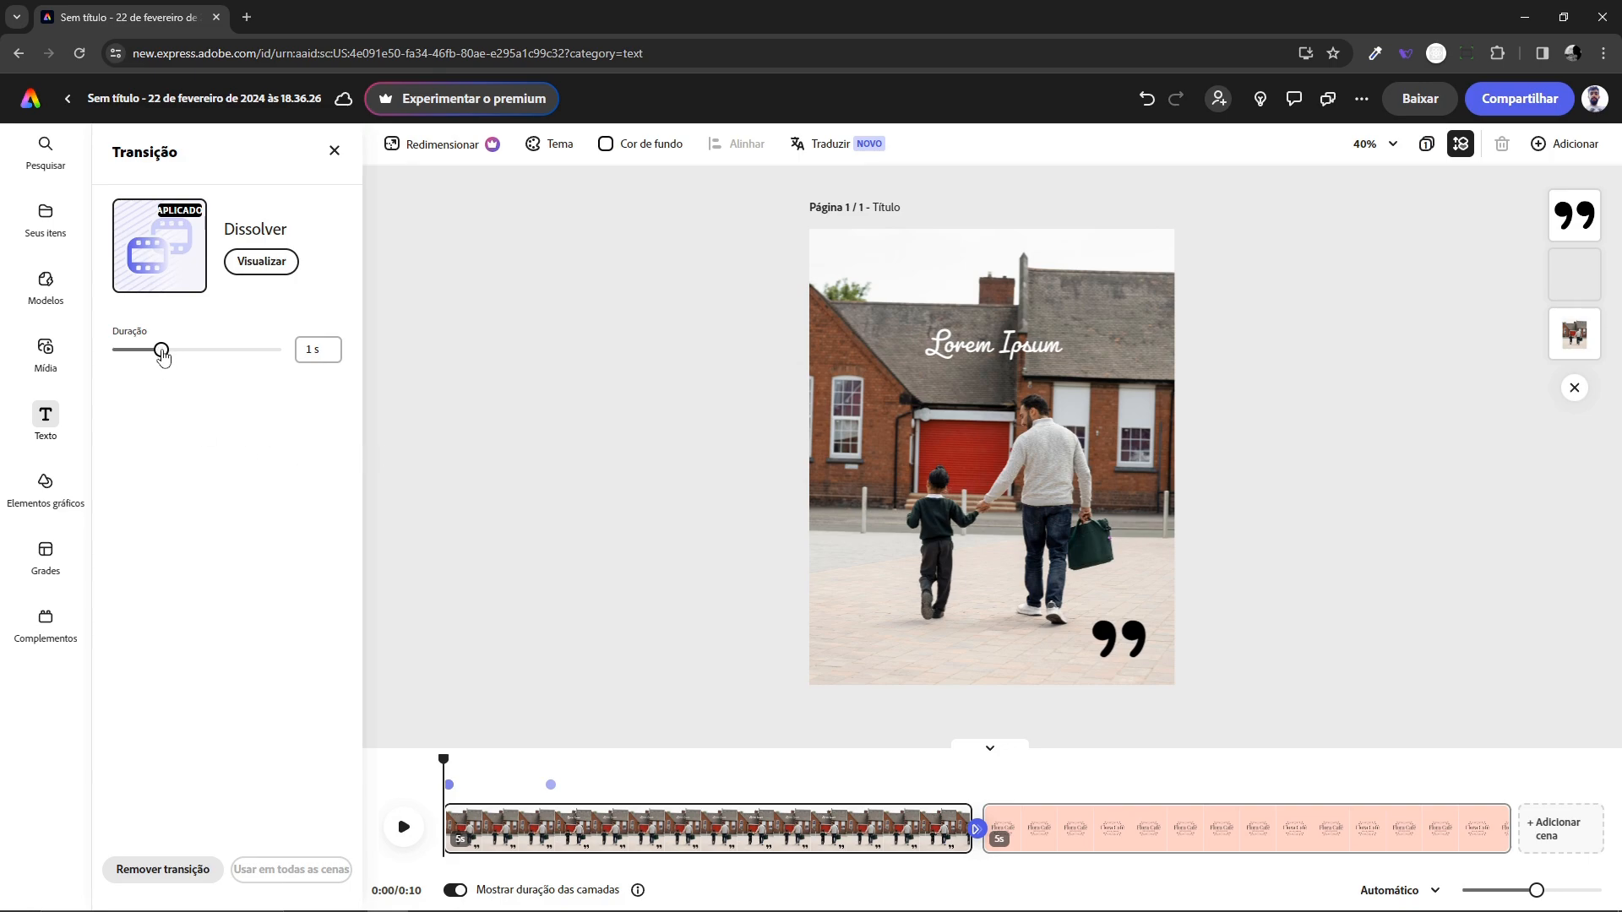
Set the Dissolver transition's duration to 0,5 s and play the video from about the 4-second mark across it.
drag(164, 357, 132, 355)
click(333, 350)
key(BackSpace)
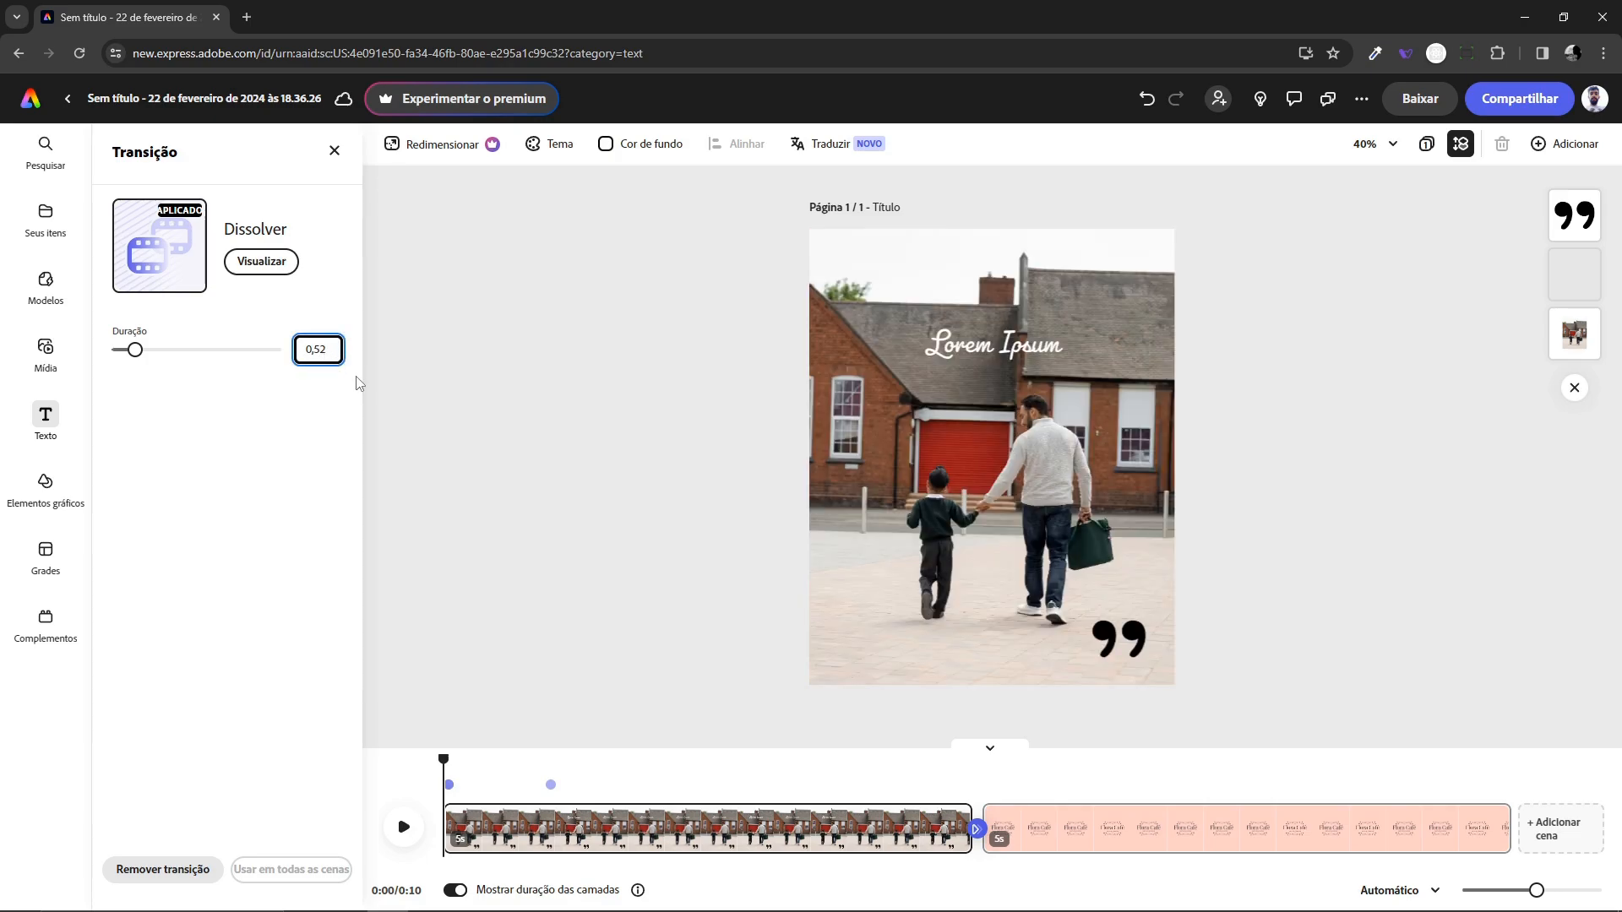
key(Return)
click(879, 771)
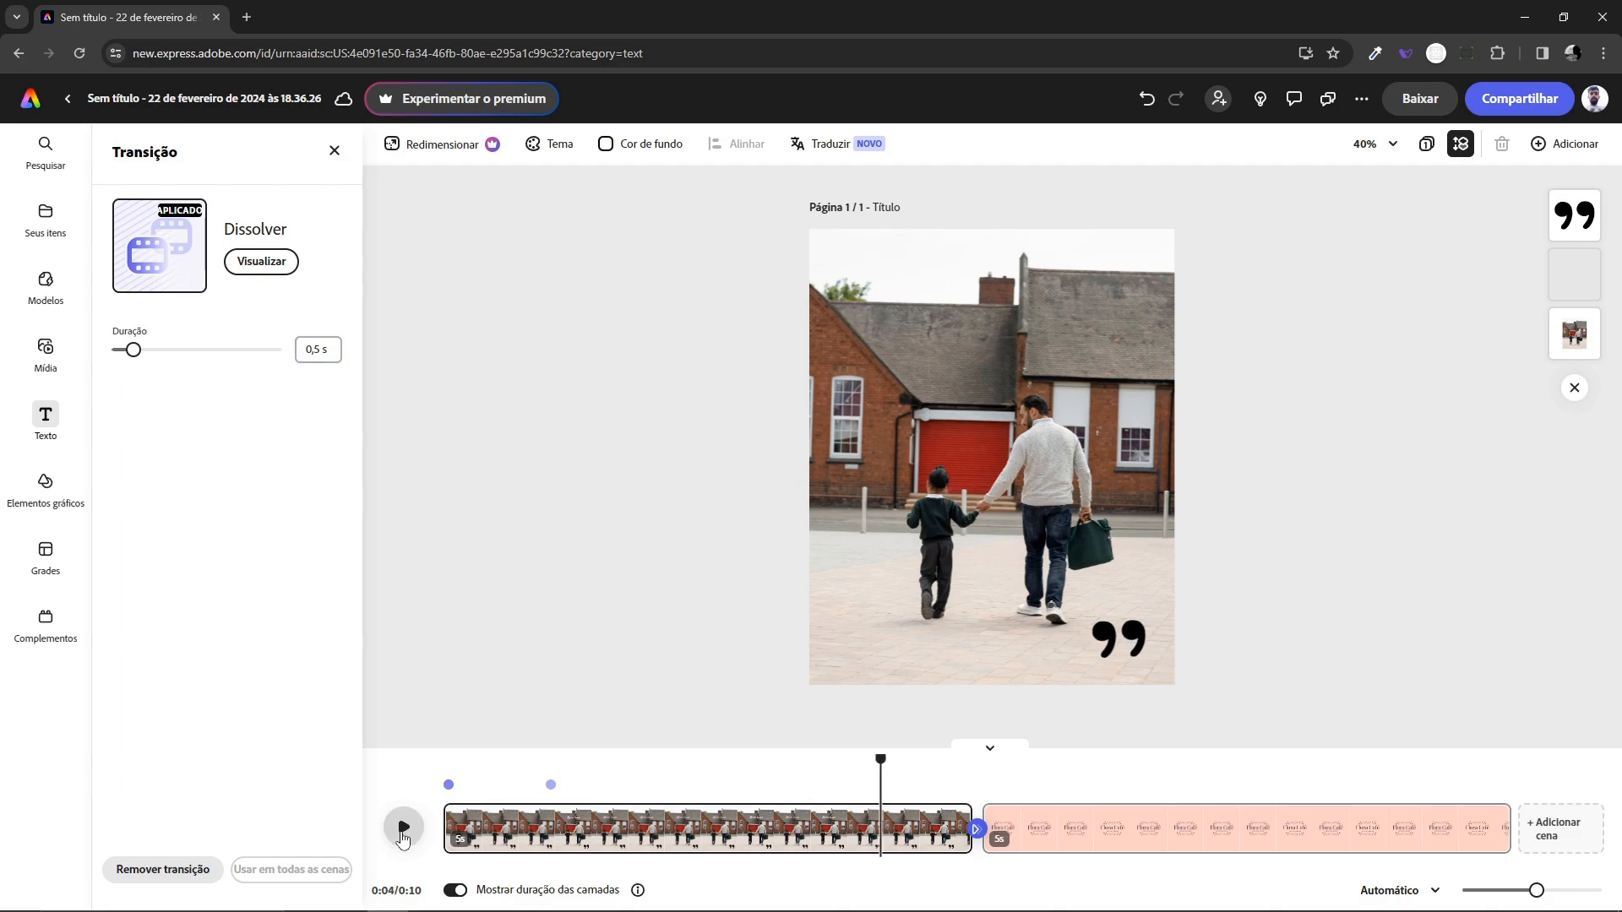
click(404, 827)
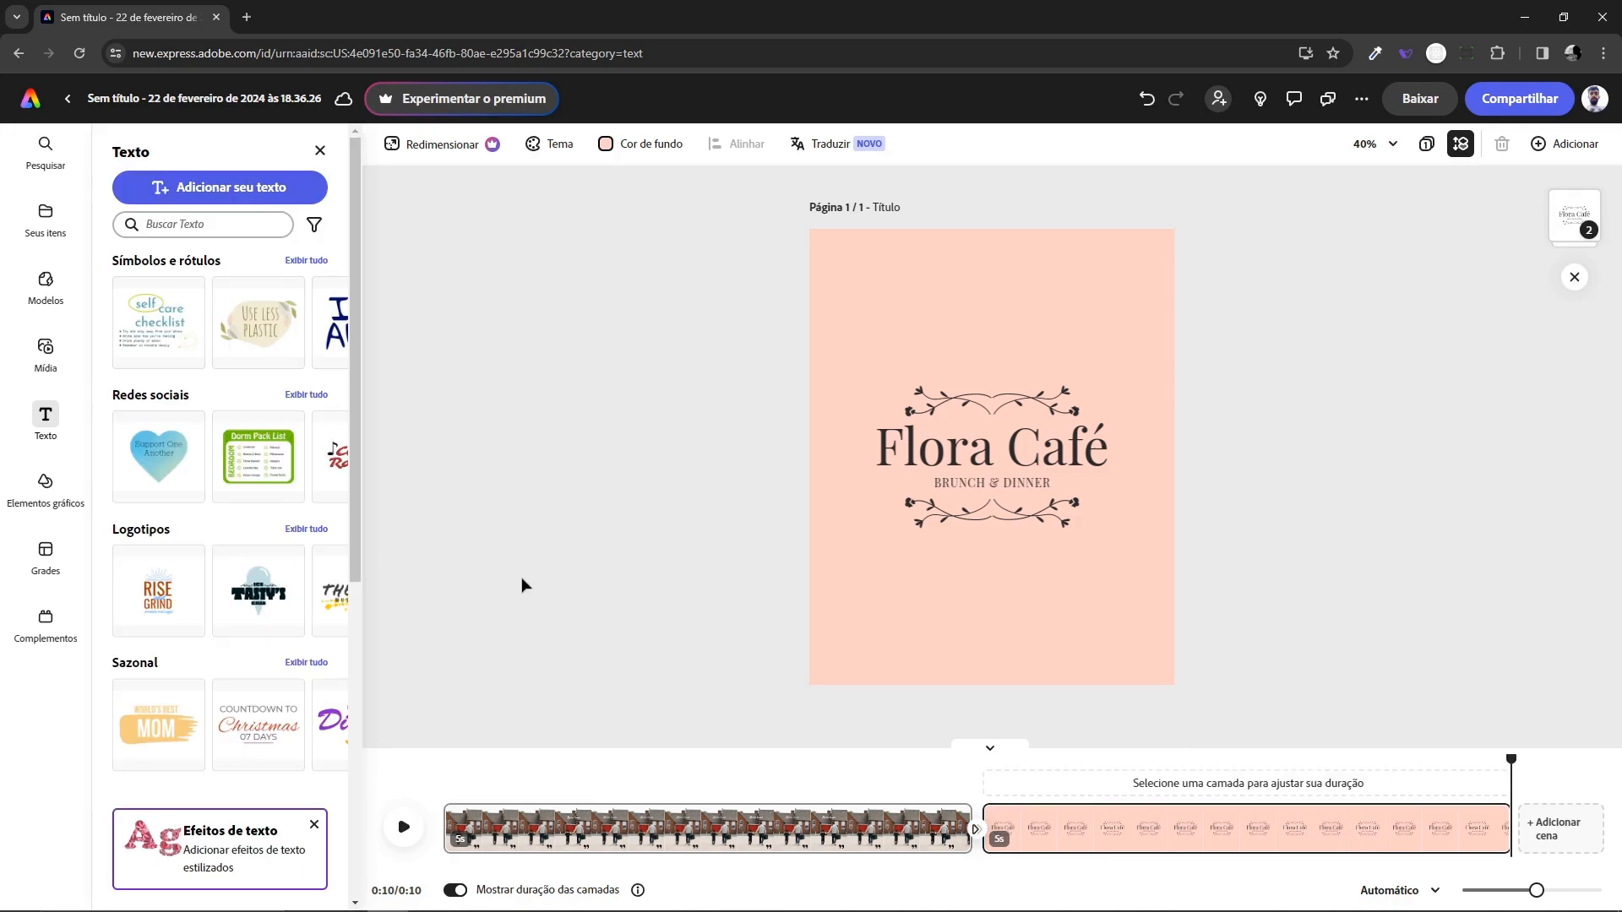
View the animation options for the Flora Café group, then deselect the group without choosing an animation.
click(991, 450)
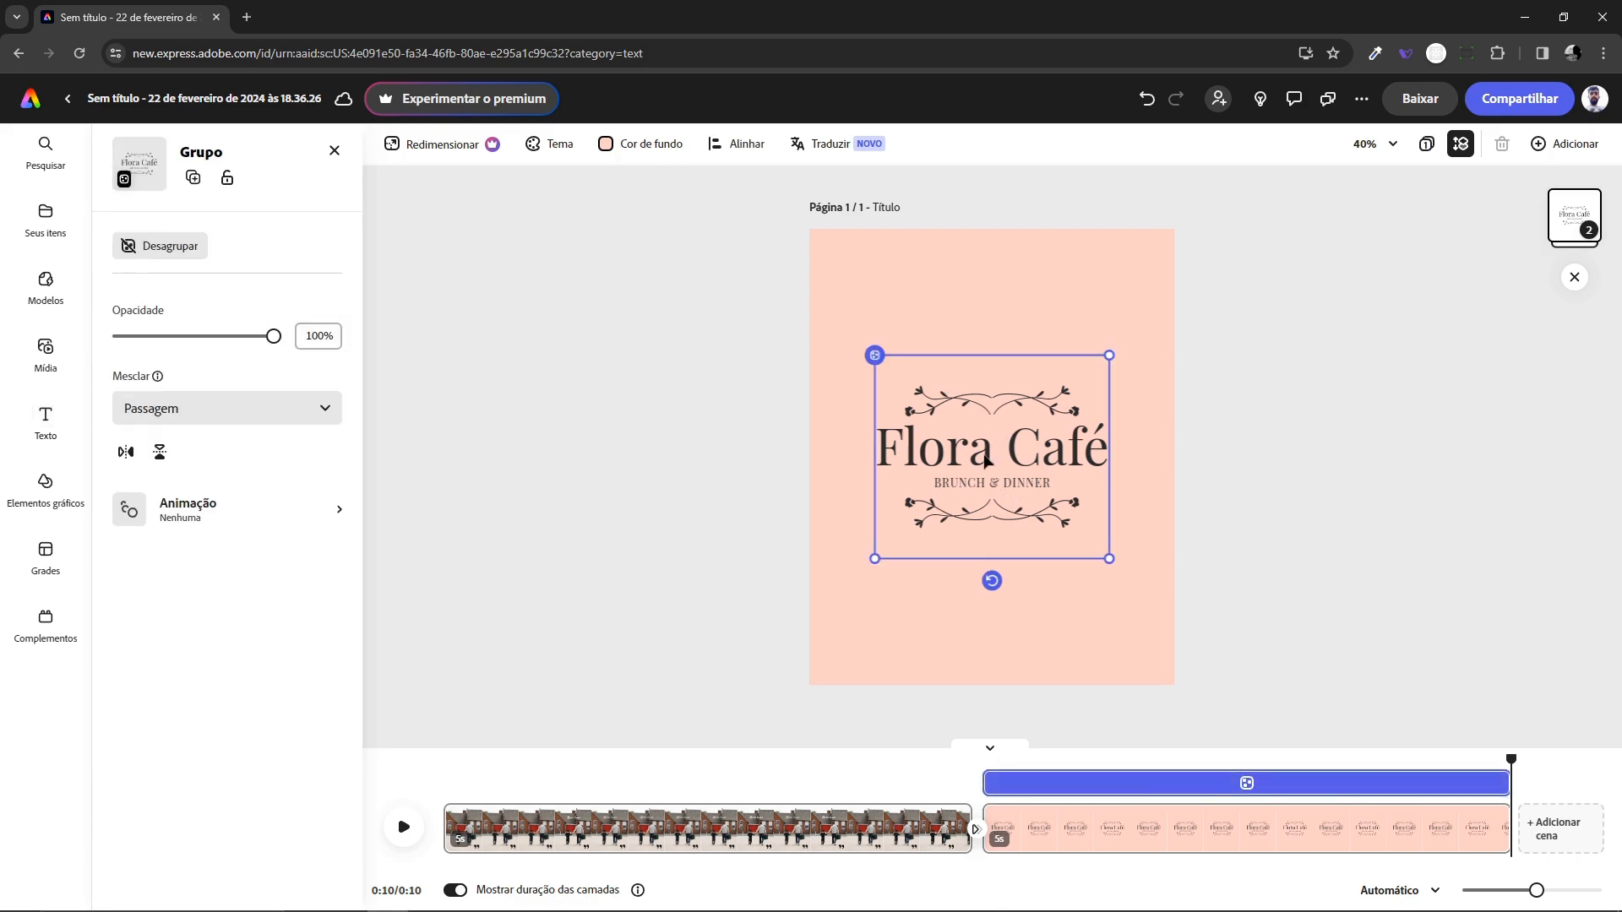
click(224, 510)
click(603, 530)
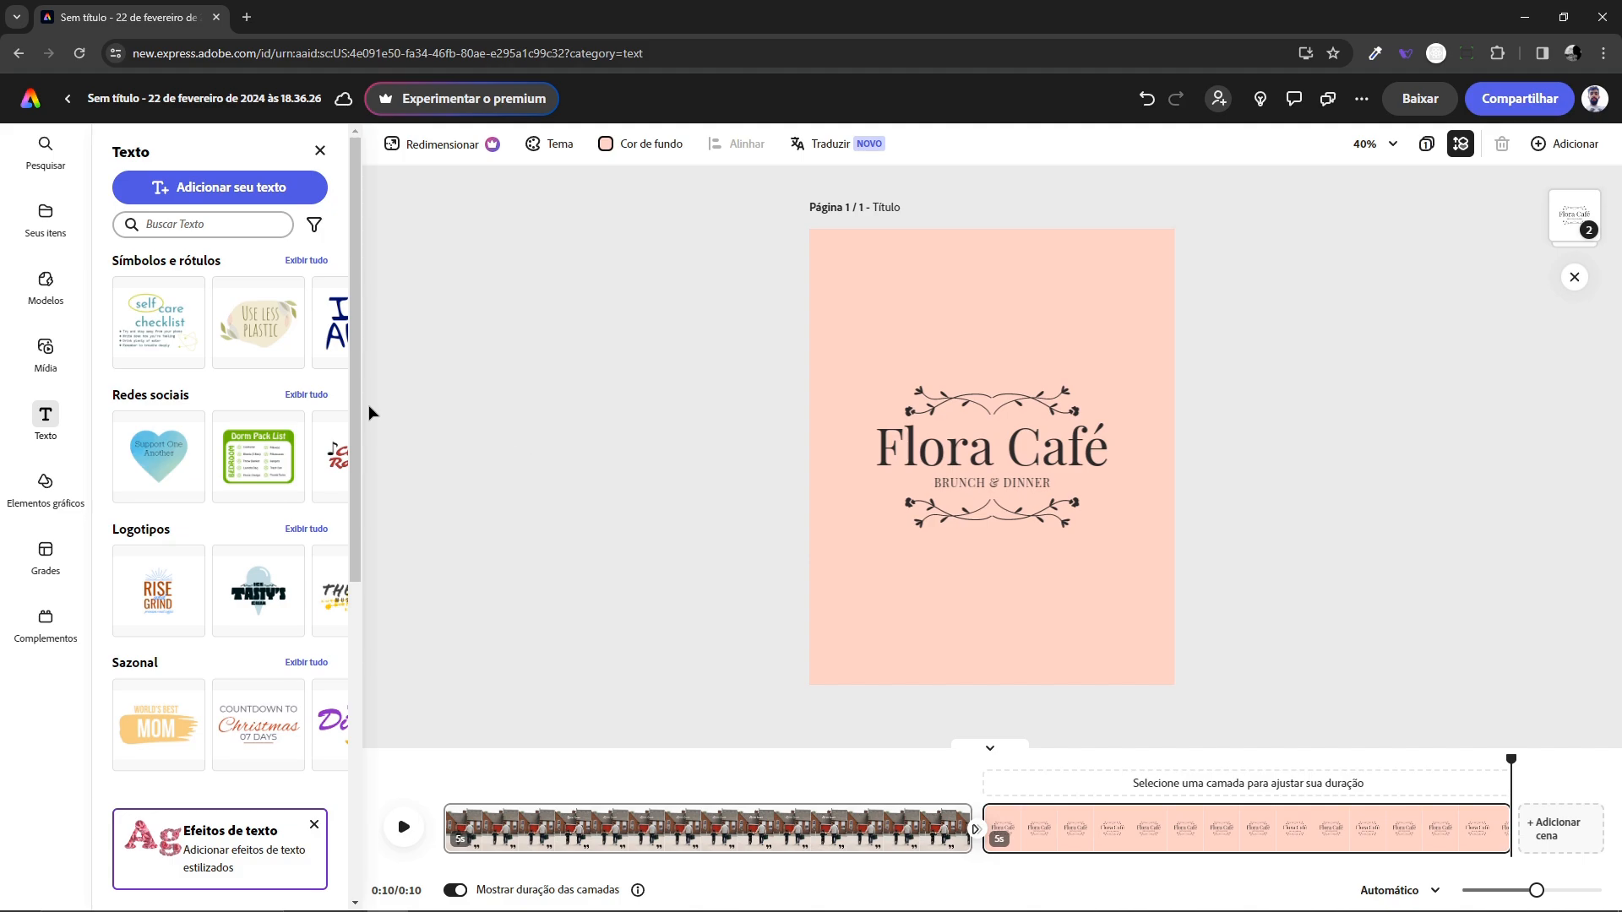
Browse the stock audio and add the acoustic track Life In Nature - Folk, Soft - Loop beneath the scenes on the timeline.
click(45, 351)
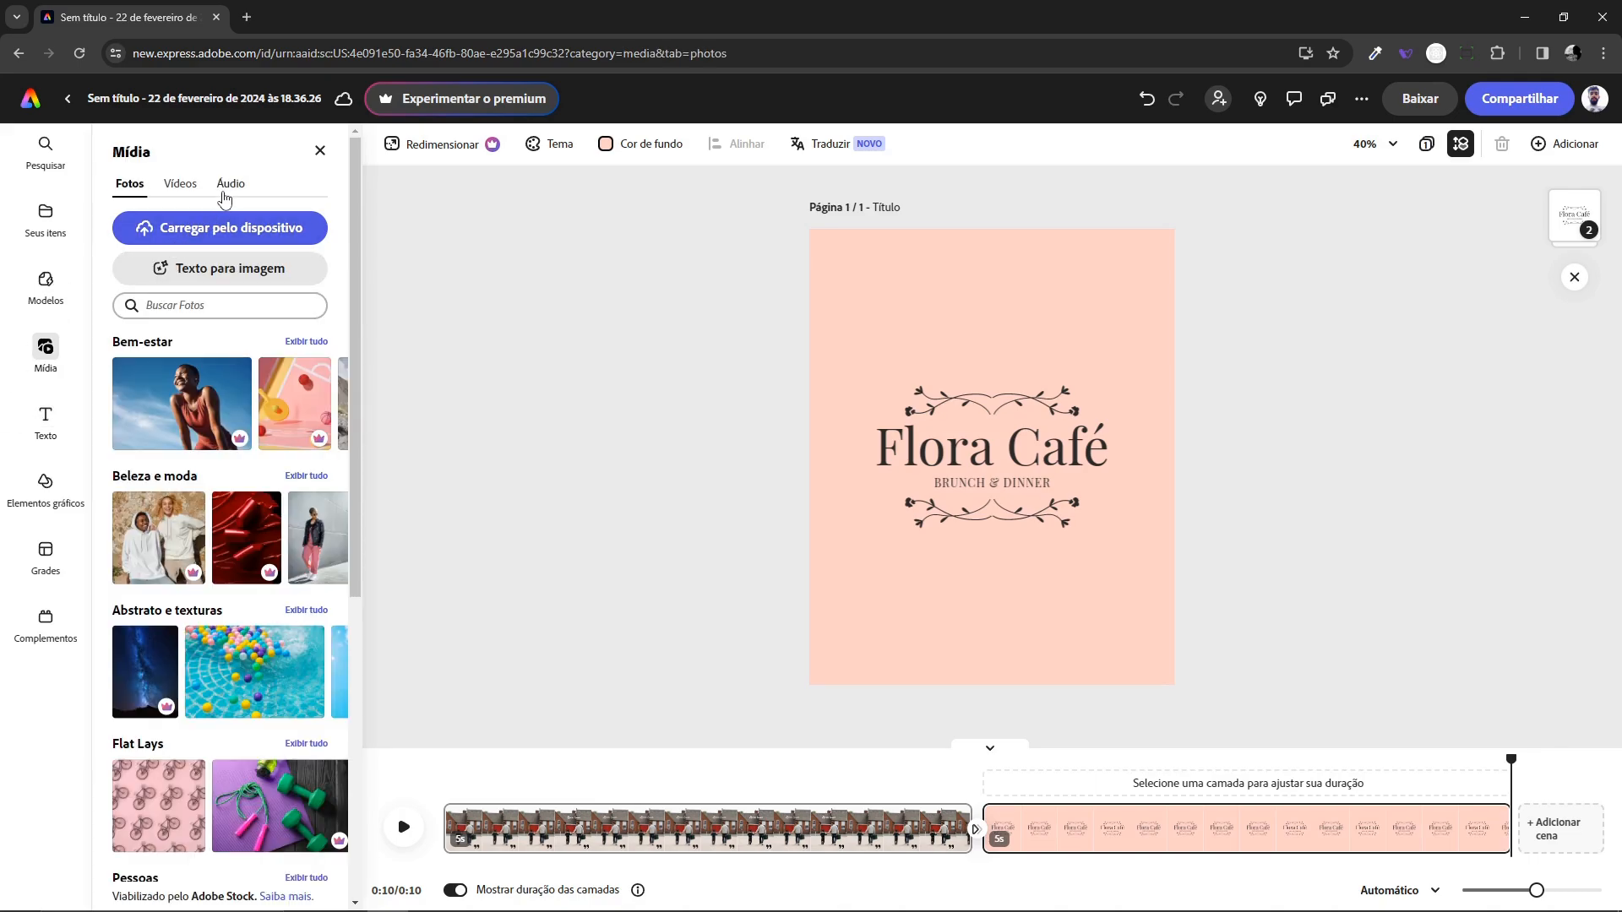
click(230, 183)
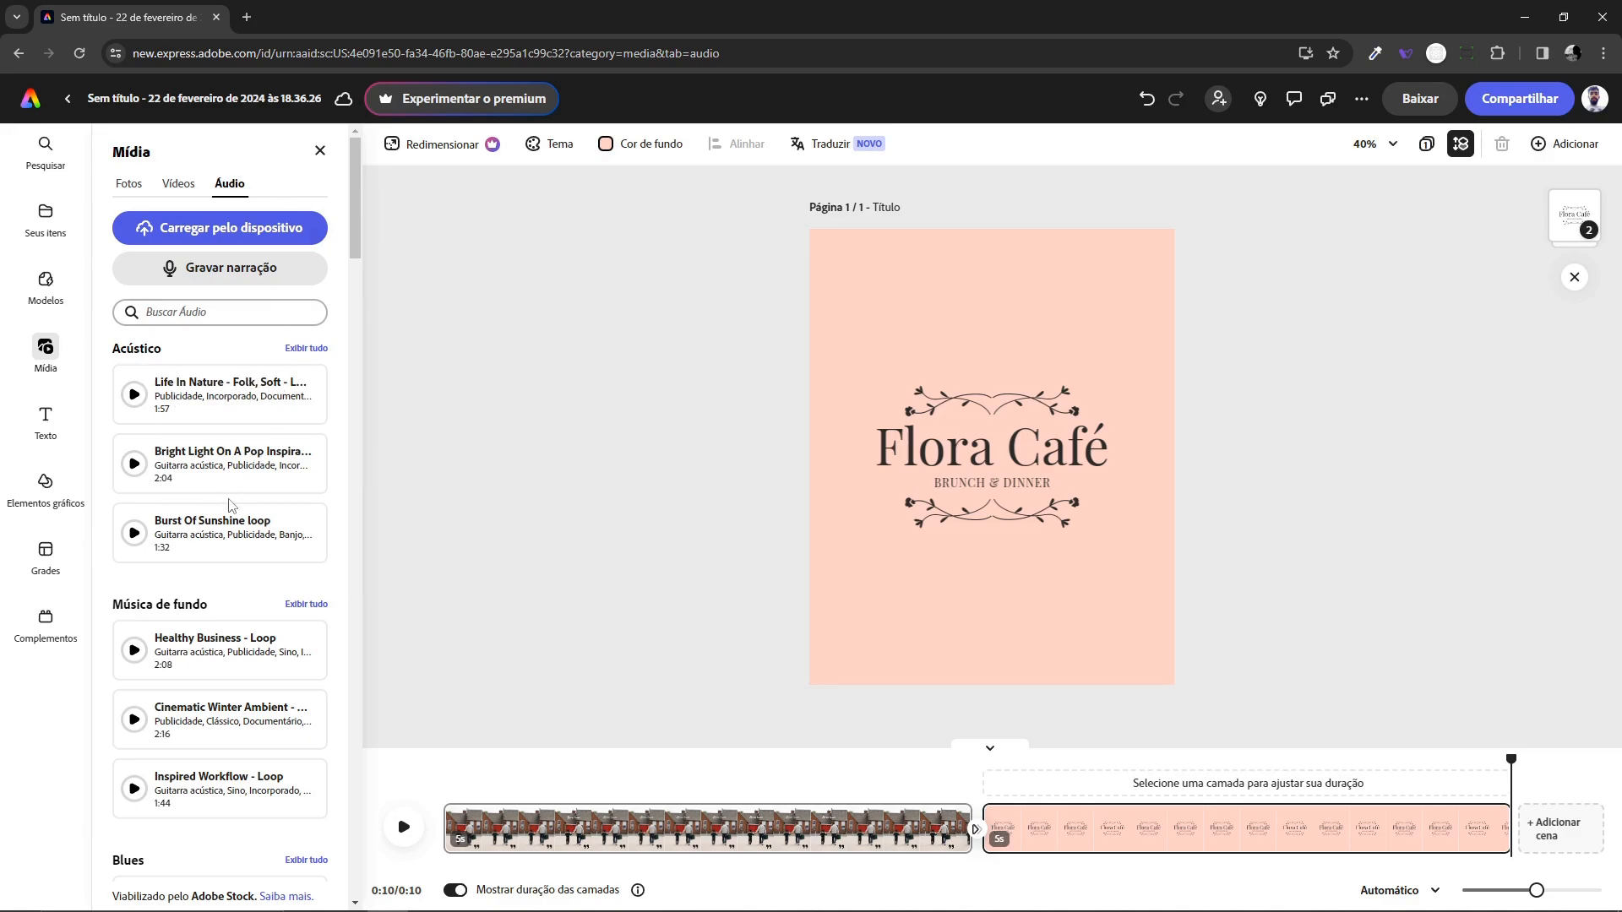
scroll(223, 558, down, 3)
scroll(222, 558, down, 5)
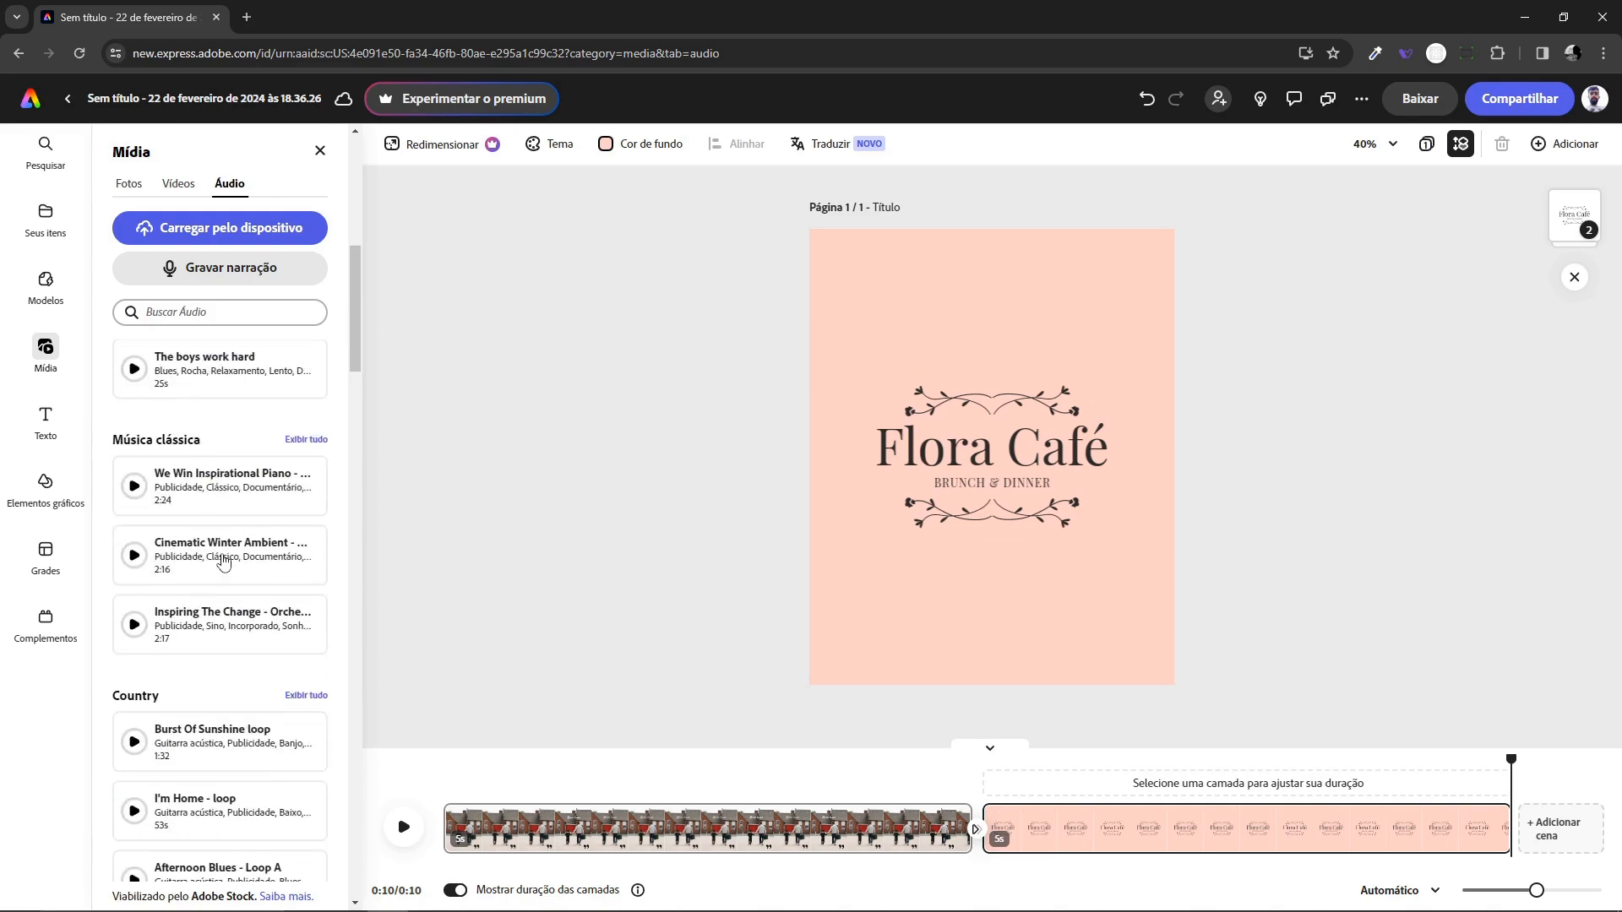
scroll(223, 564, up, 8)
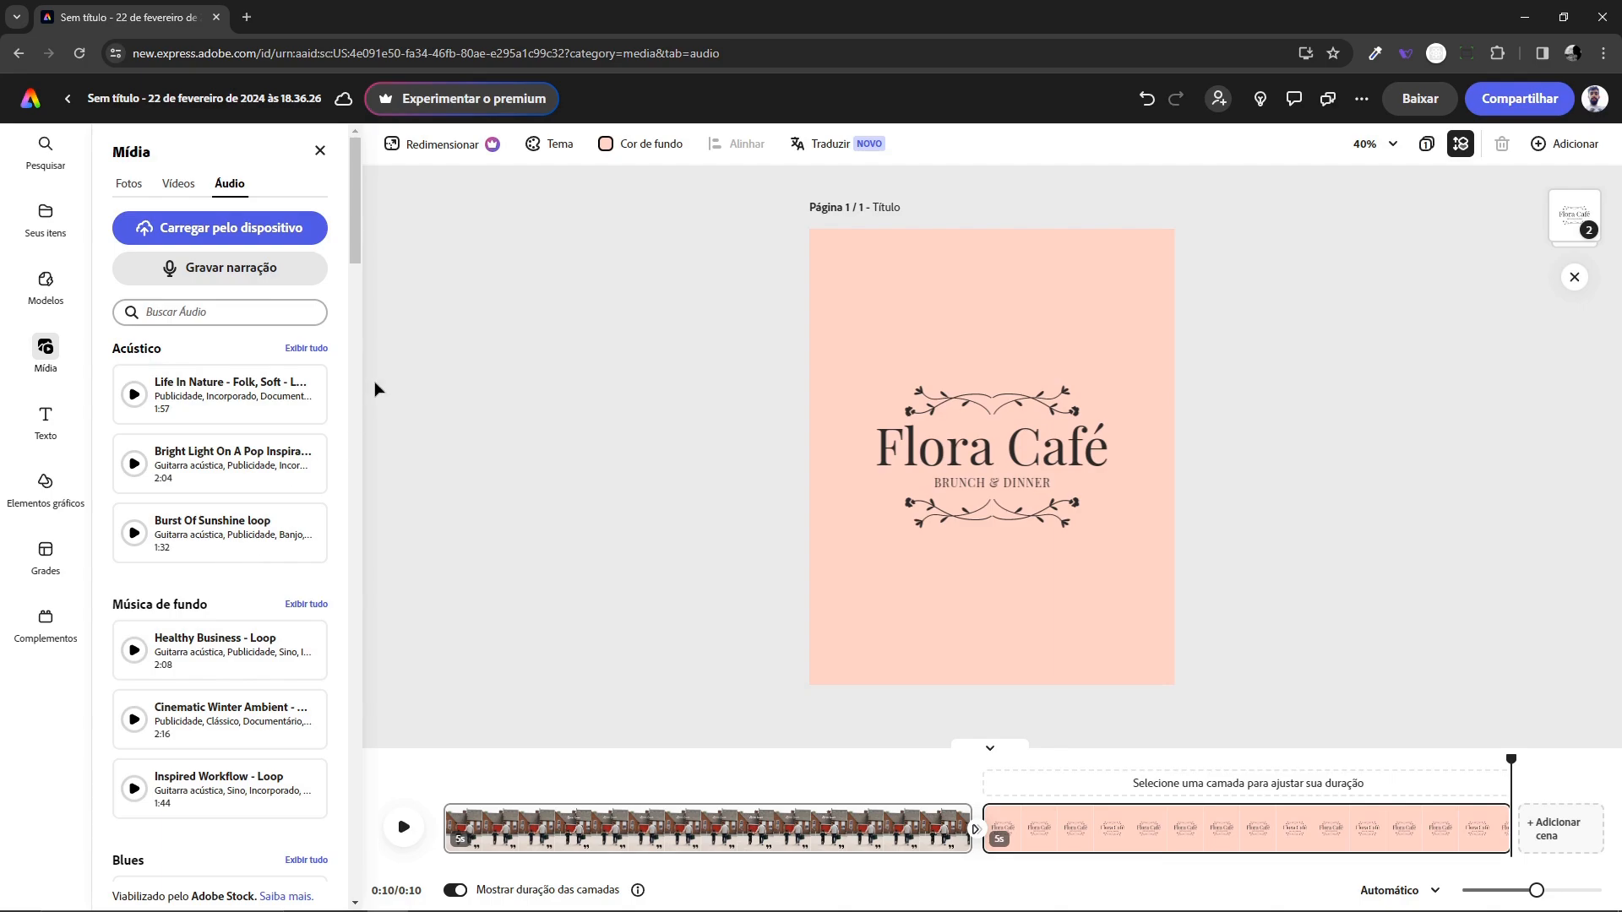
click(246, 269)
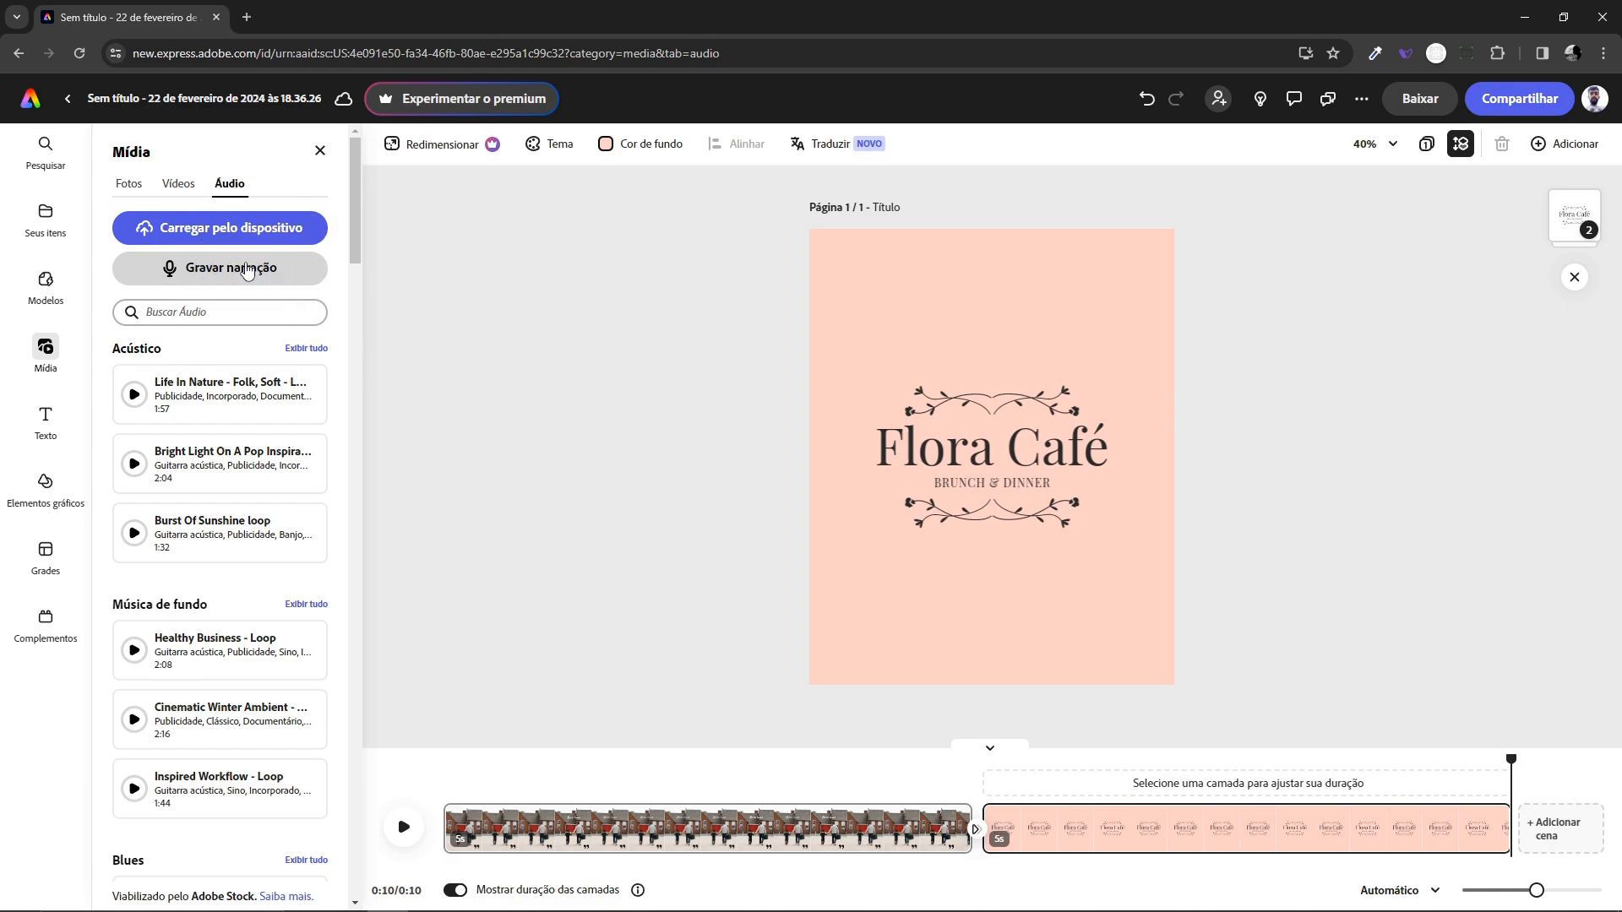
click(248, 229)
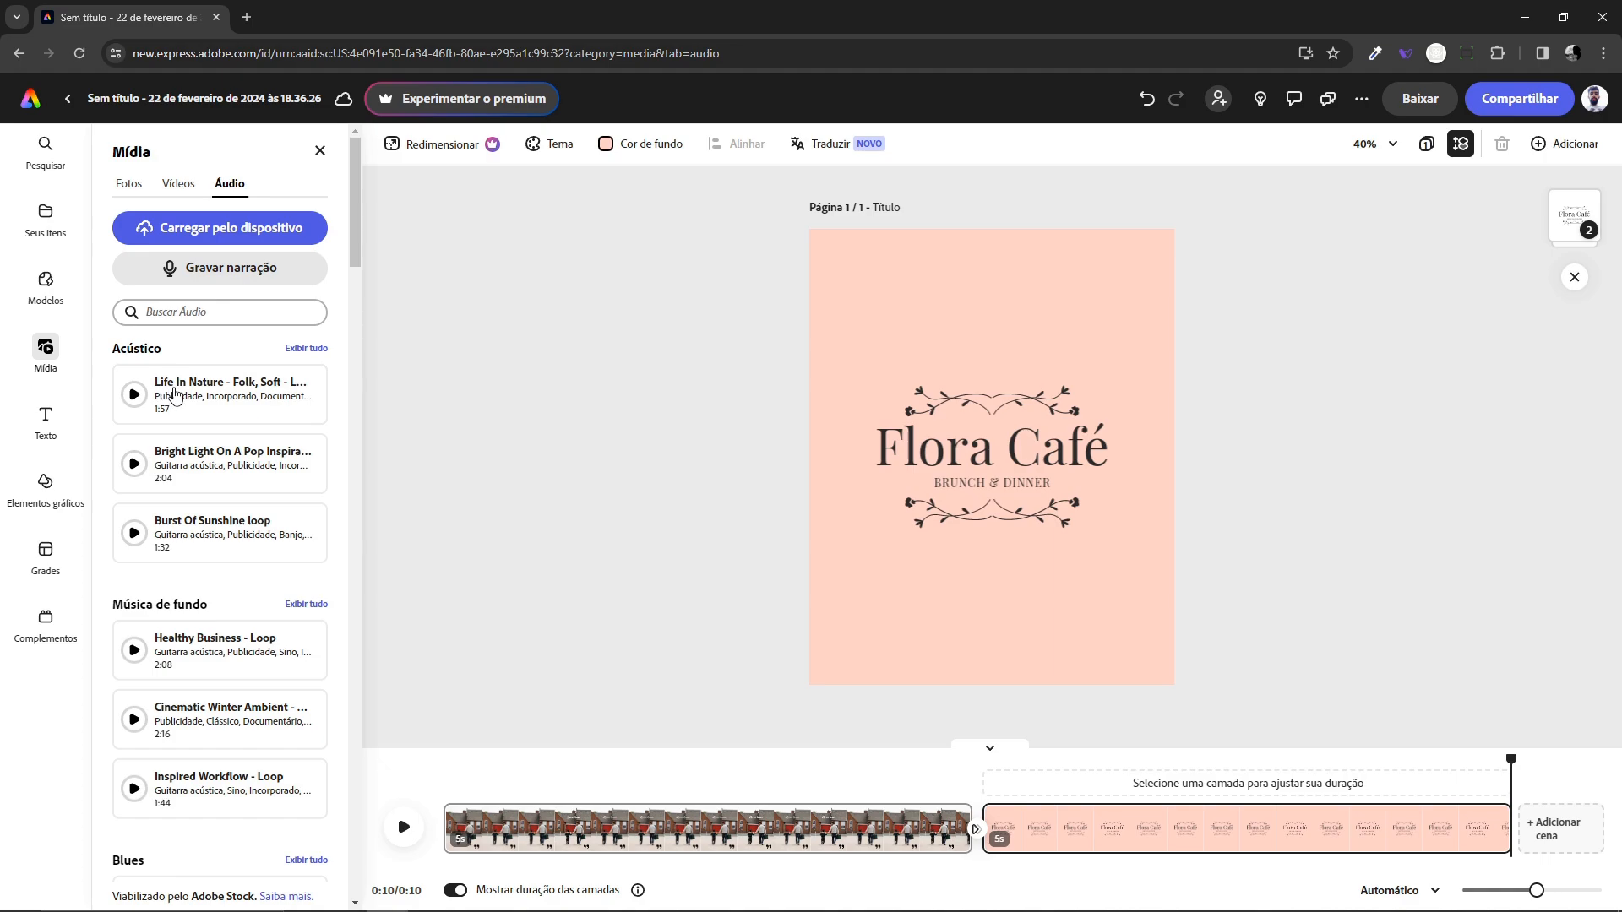
drag(175, 392, 500, 816)
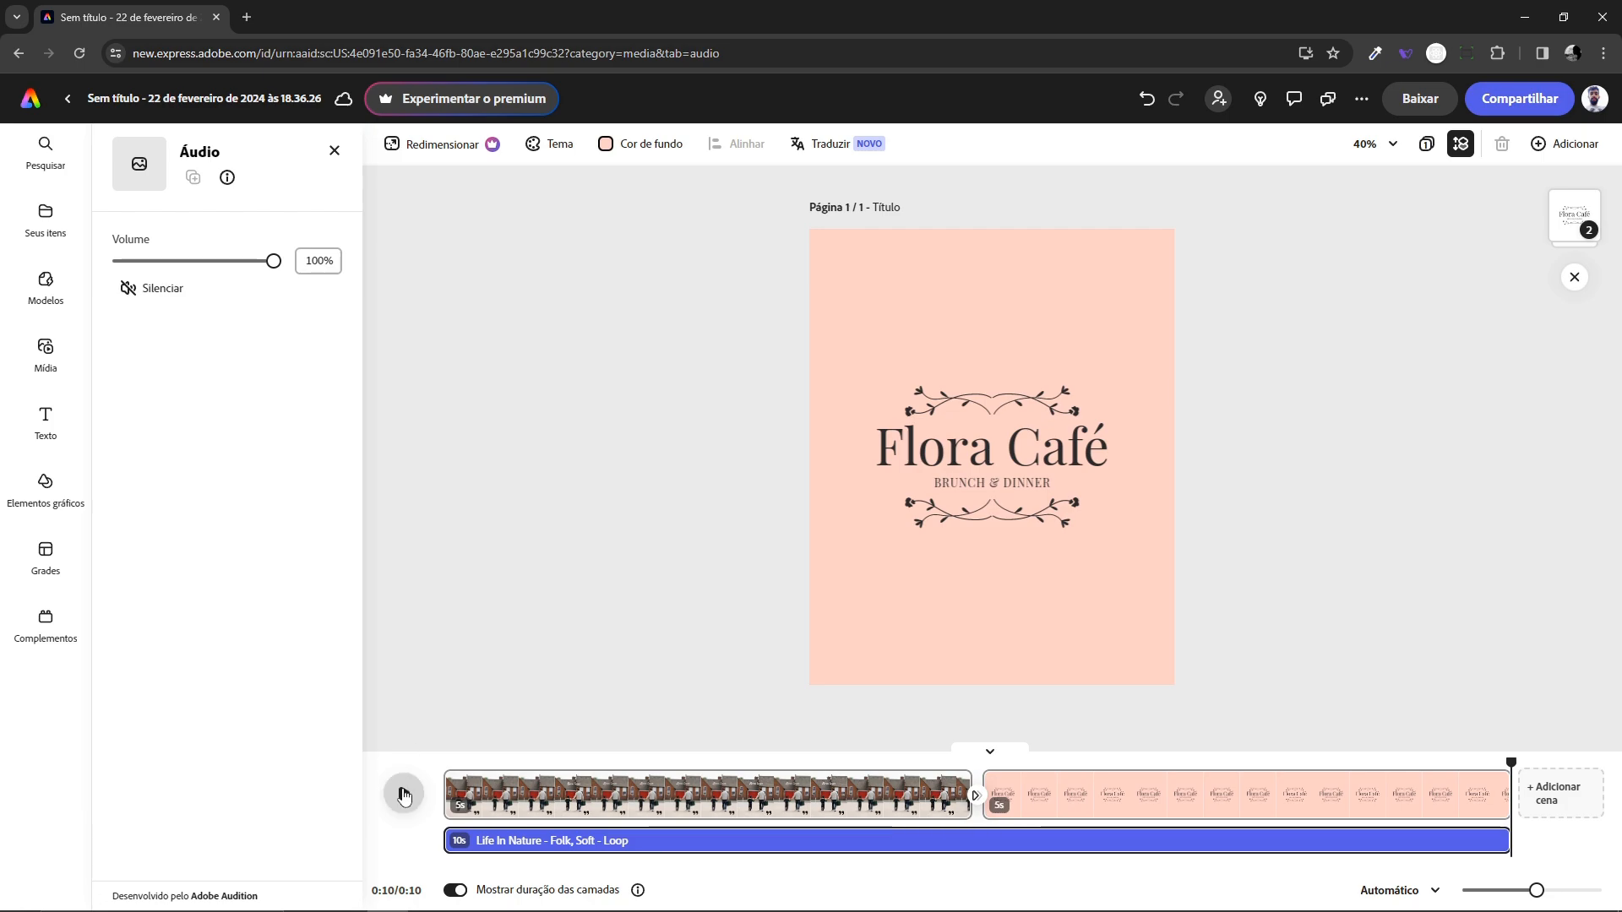
Play the video with its music, pause it at about the 8-second mark, and close the audio settings with volume at 100%.
click(403, 794)
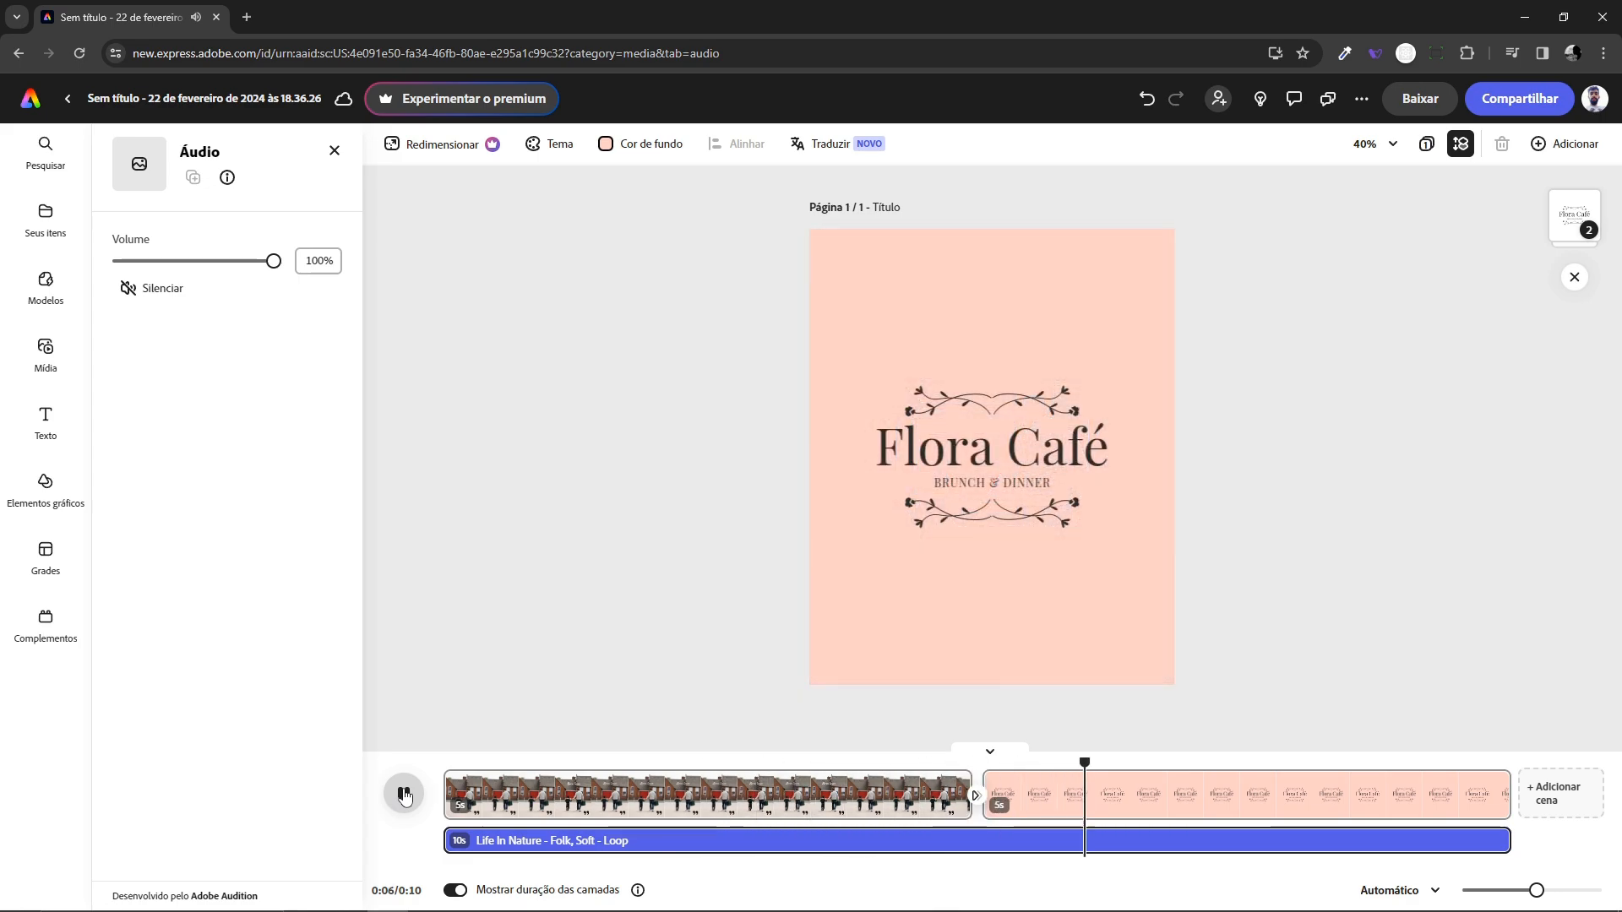
click(404, 795)
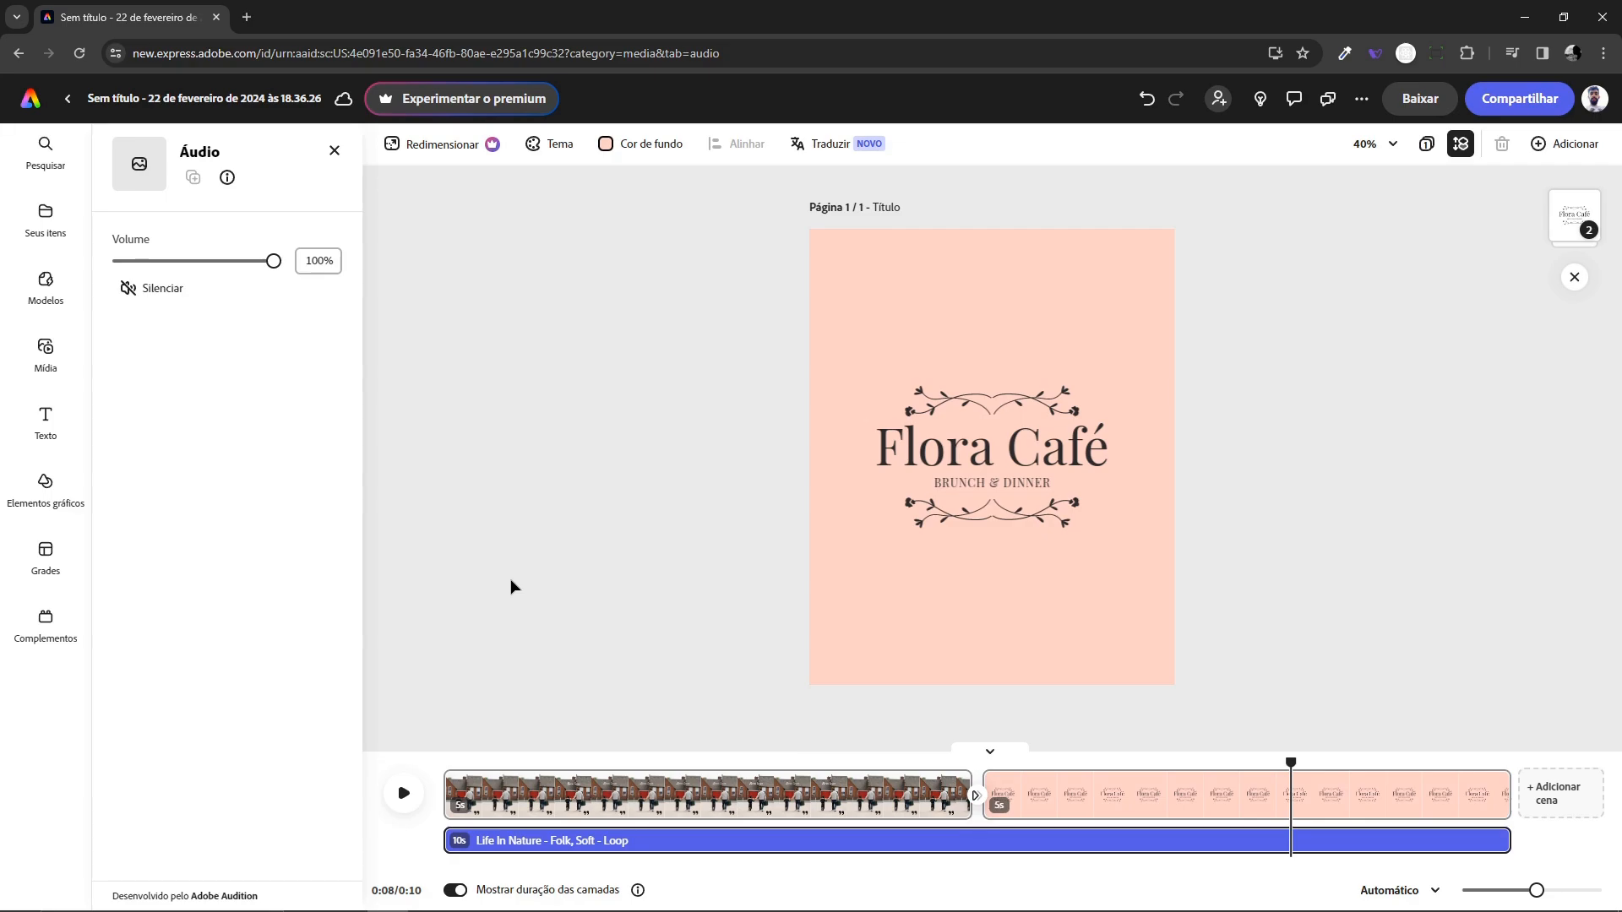
click(274, 262)
click(334, 153)
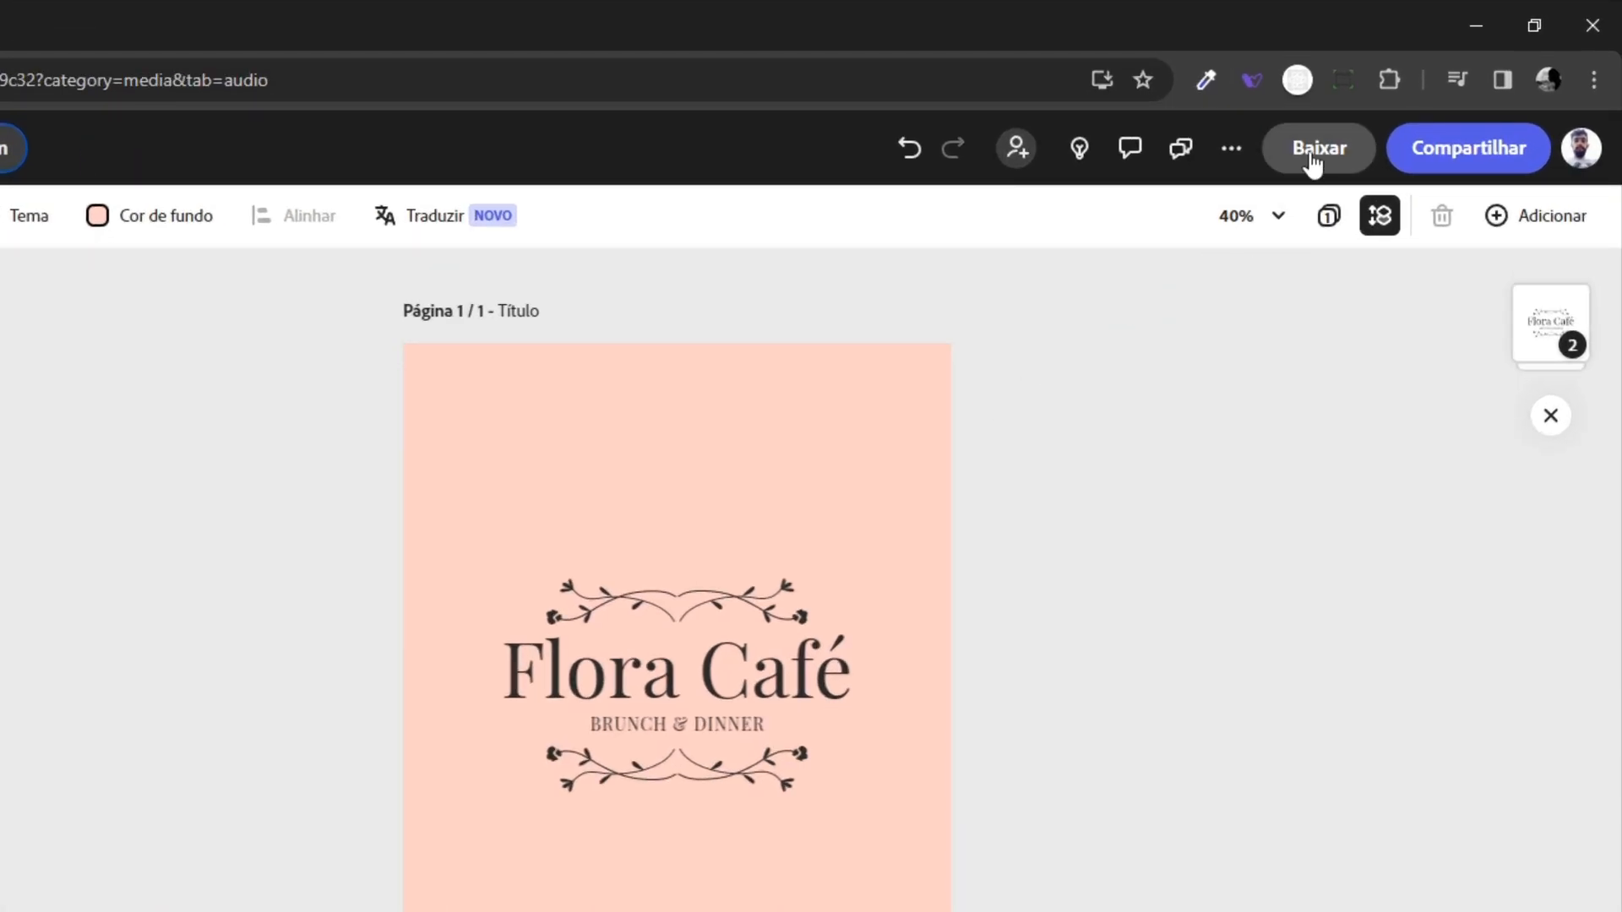
Review the export format and resolution choices, and download the project as MP4 at the custom original size.
click(1417, 106)
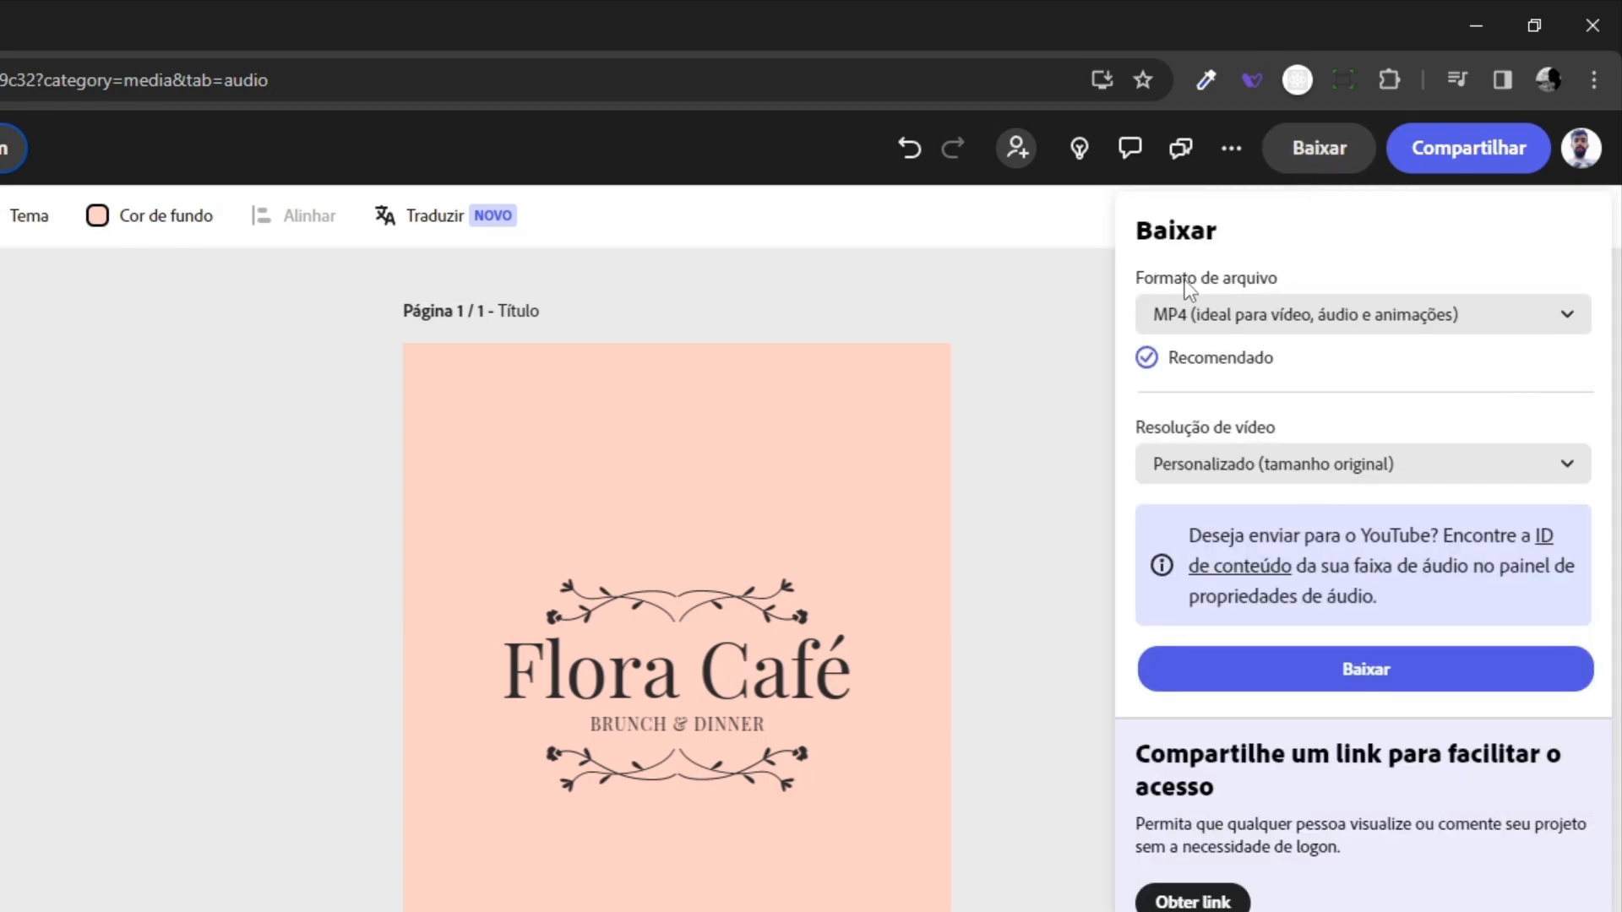
click(1214, 315)
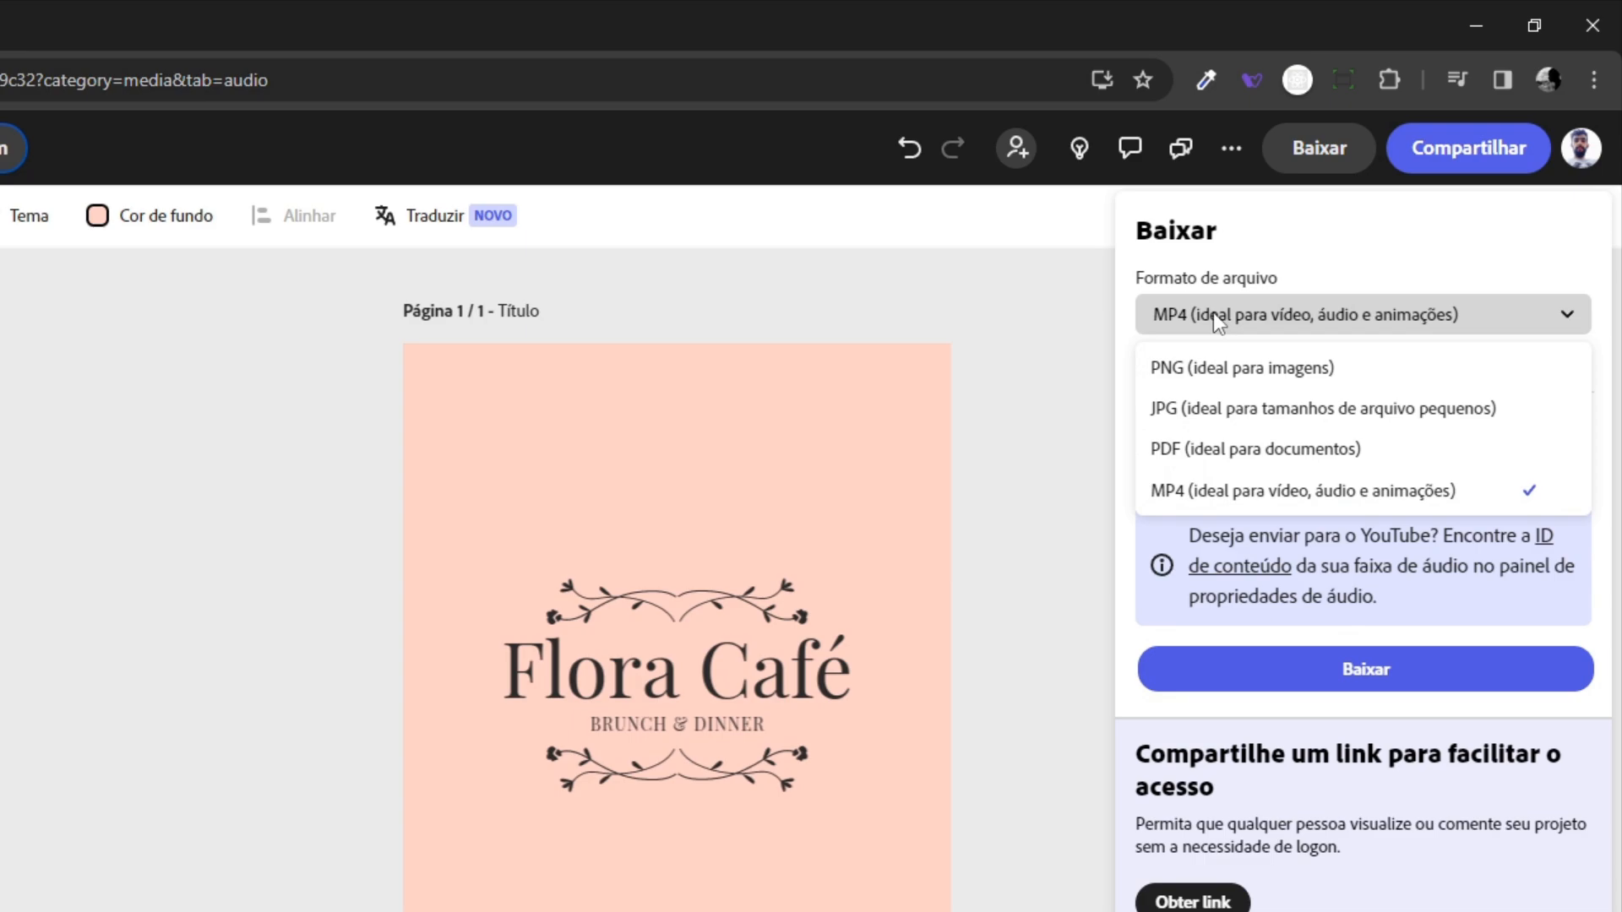
click(1213, 313)
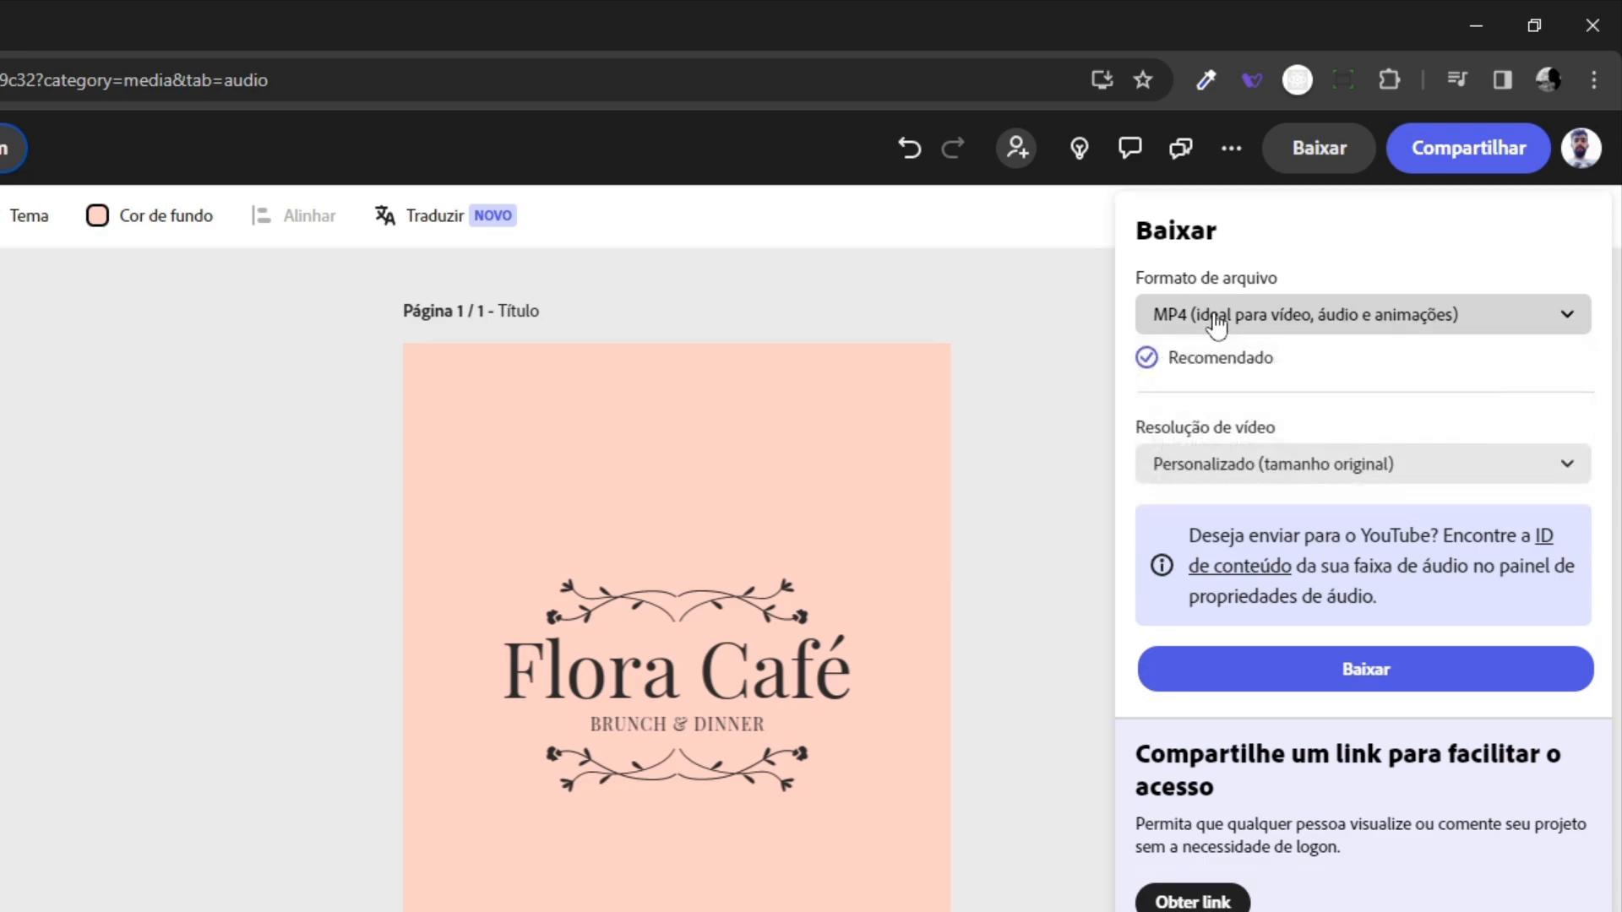
click(1280, 466)
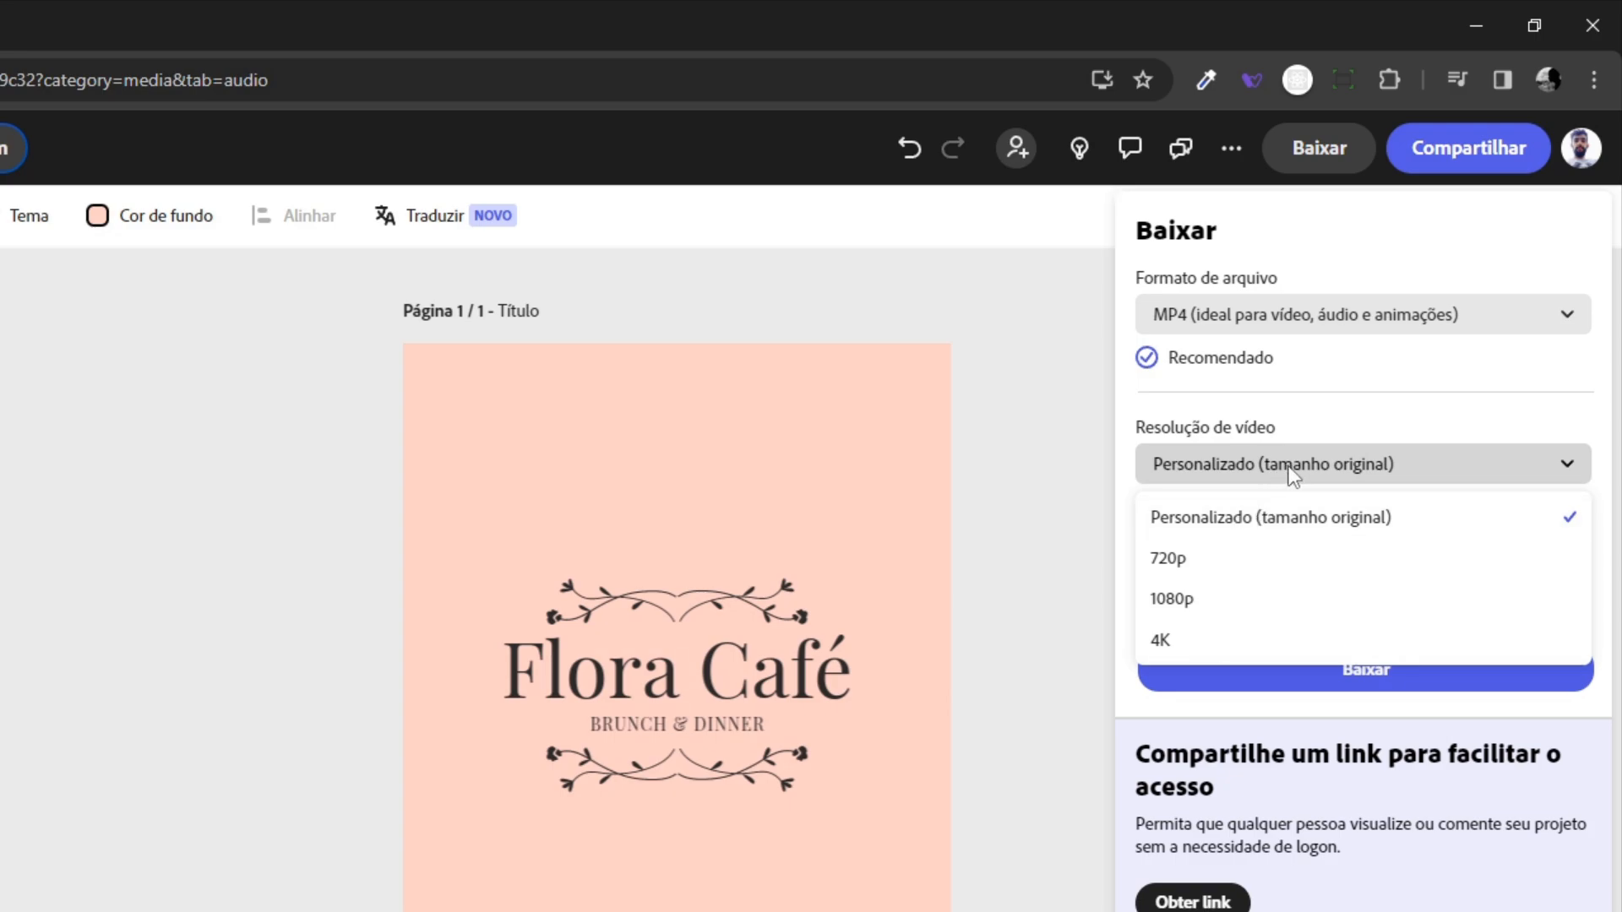
click(1291, 471)
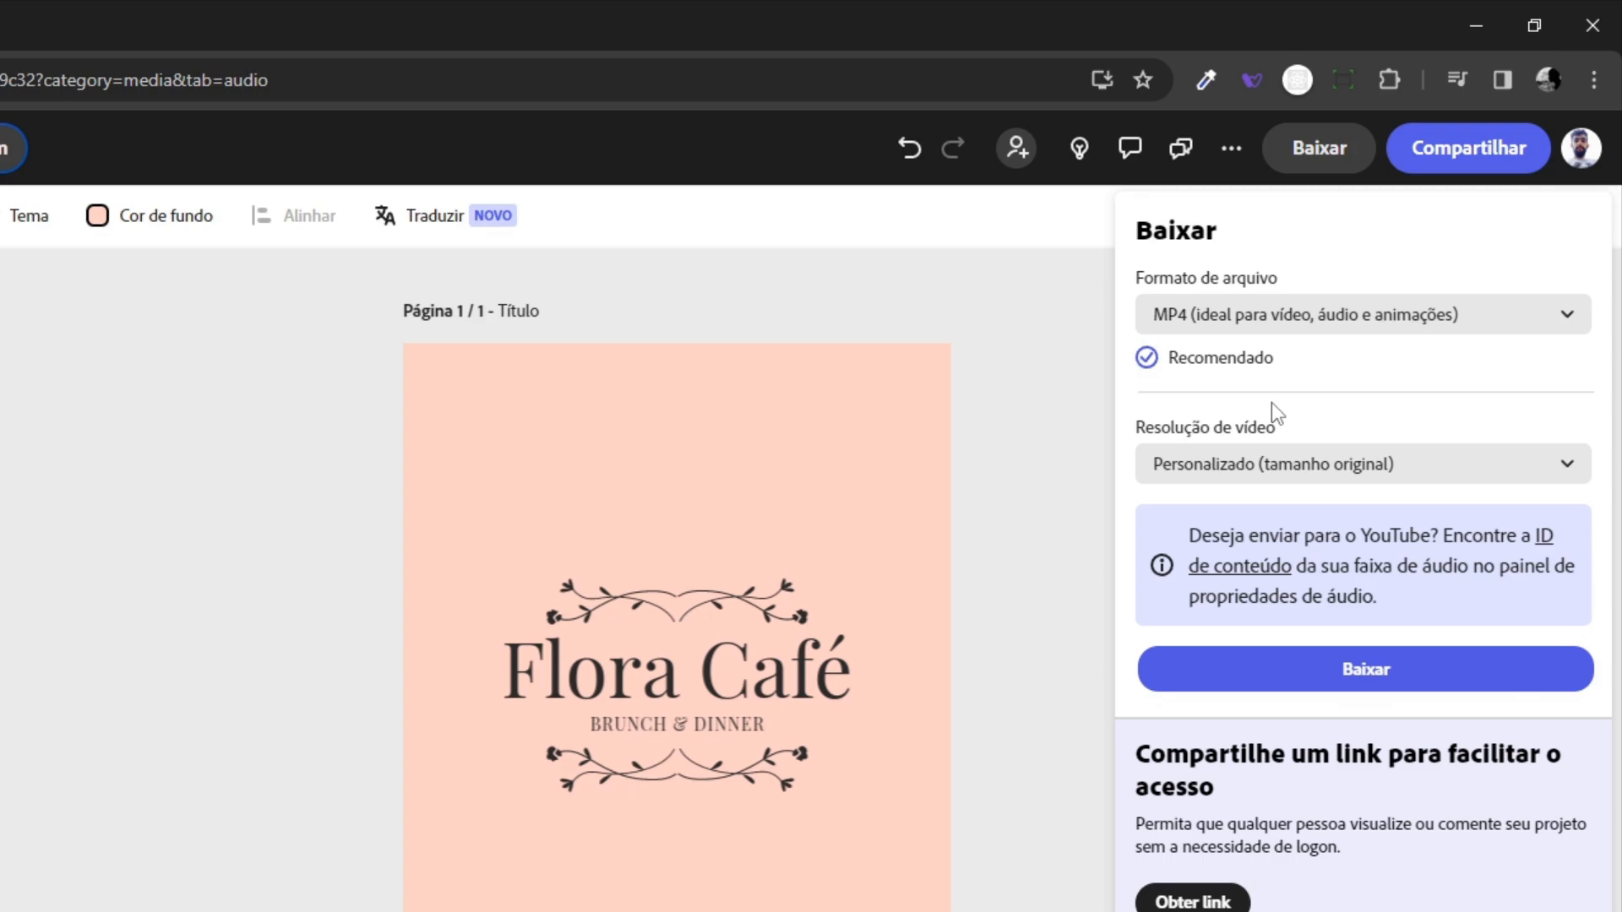
click(1312, 540)
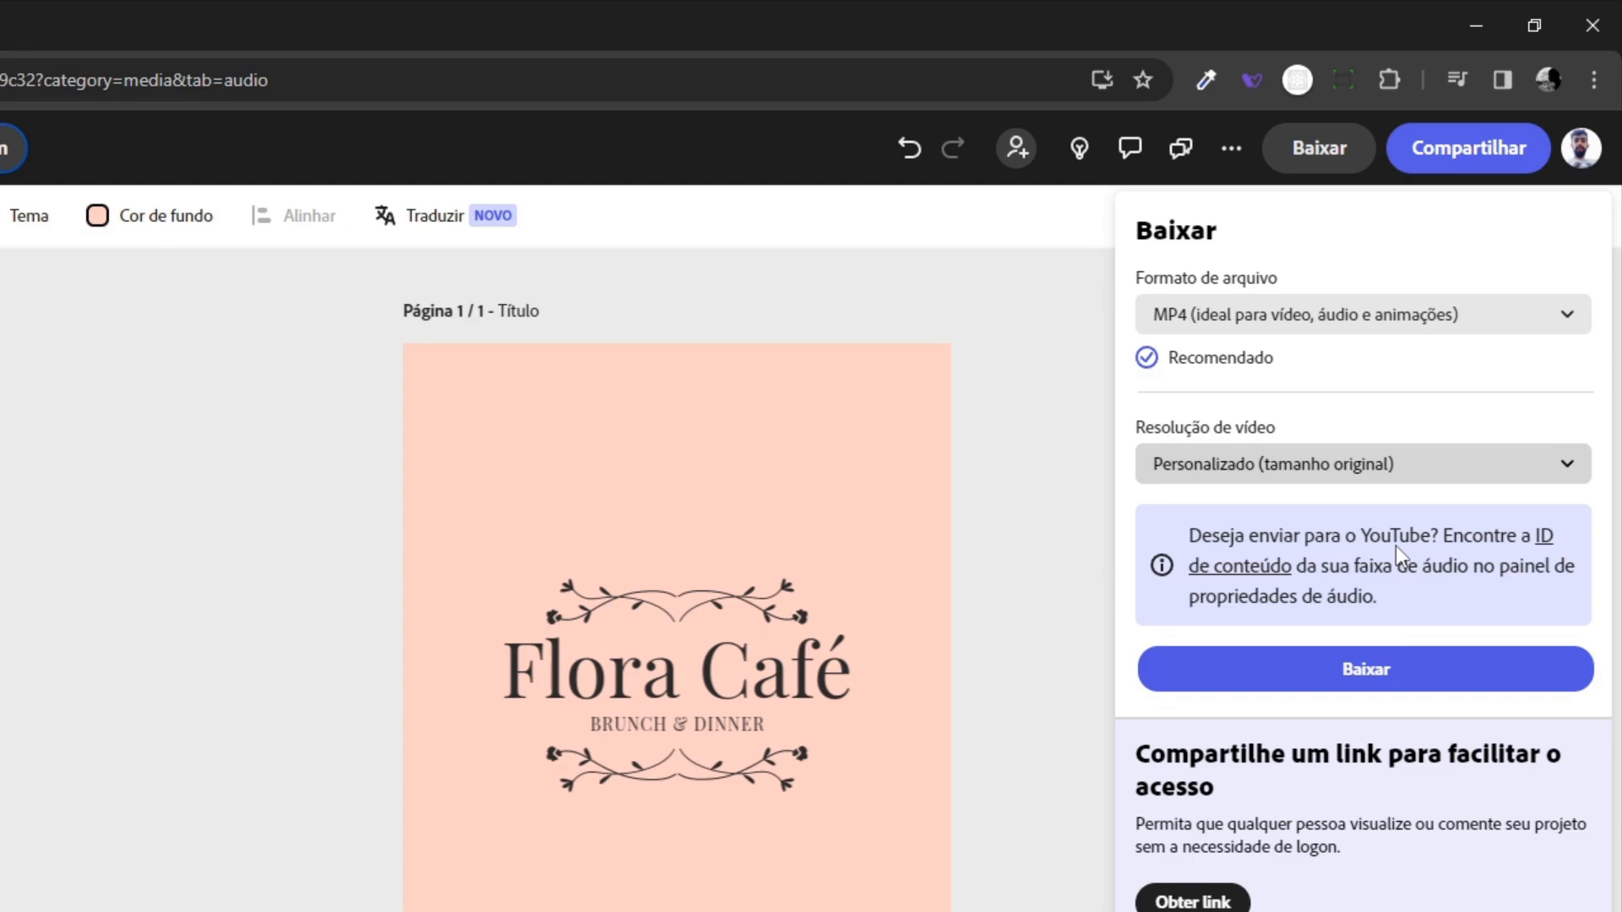
click(1248, 571)
click(1270, 575)
click(1364, 670)
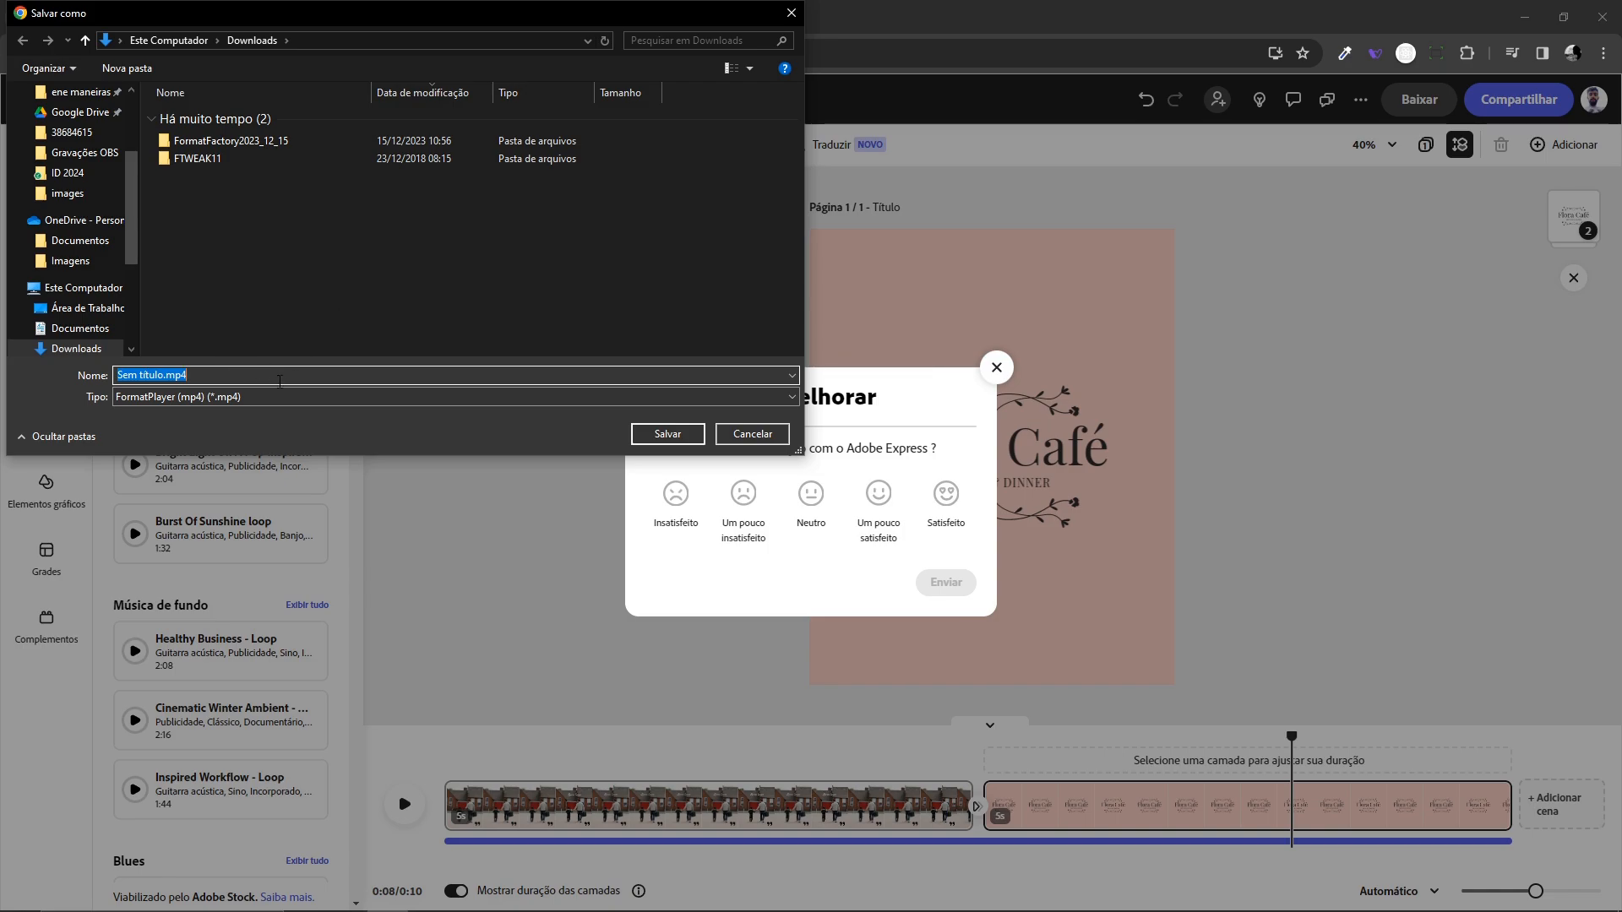
Save the exported file as video-aula-express in the Downloads folder and open it in the media player.
text(video-expre)
key(ctrl+shift+Left)
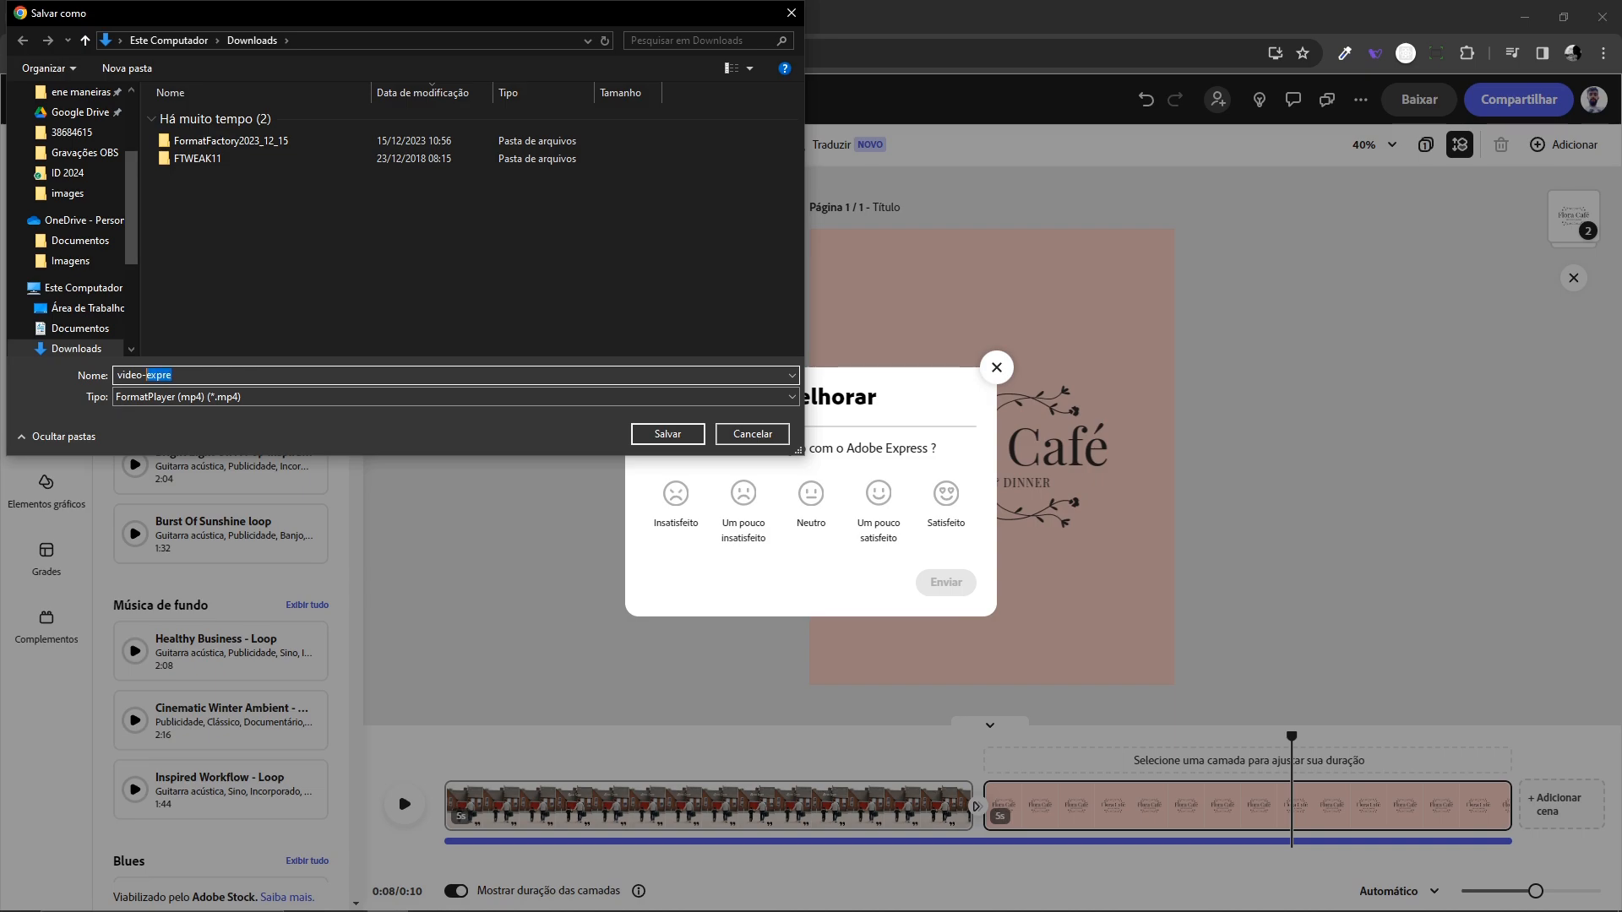
text(aula-express)
key(Return)
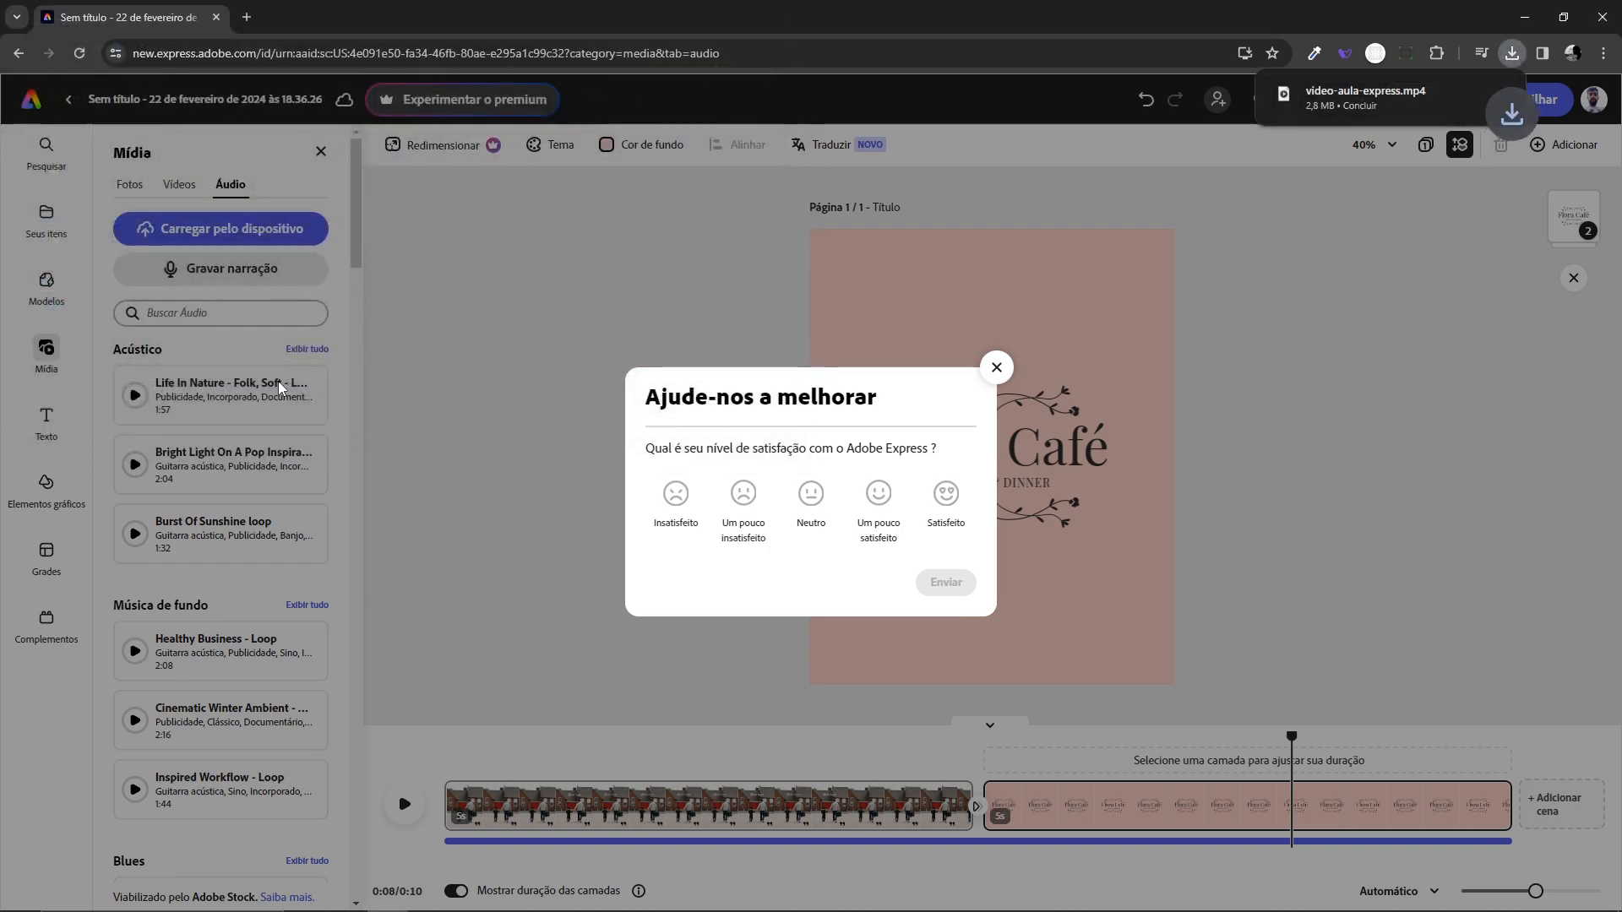
click(1330, 104)
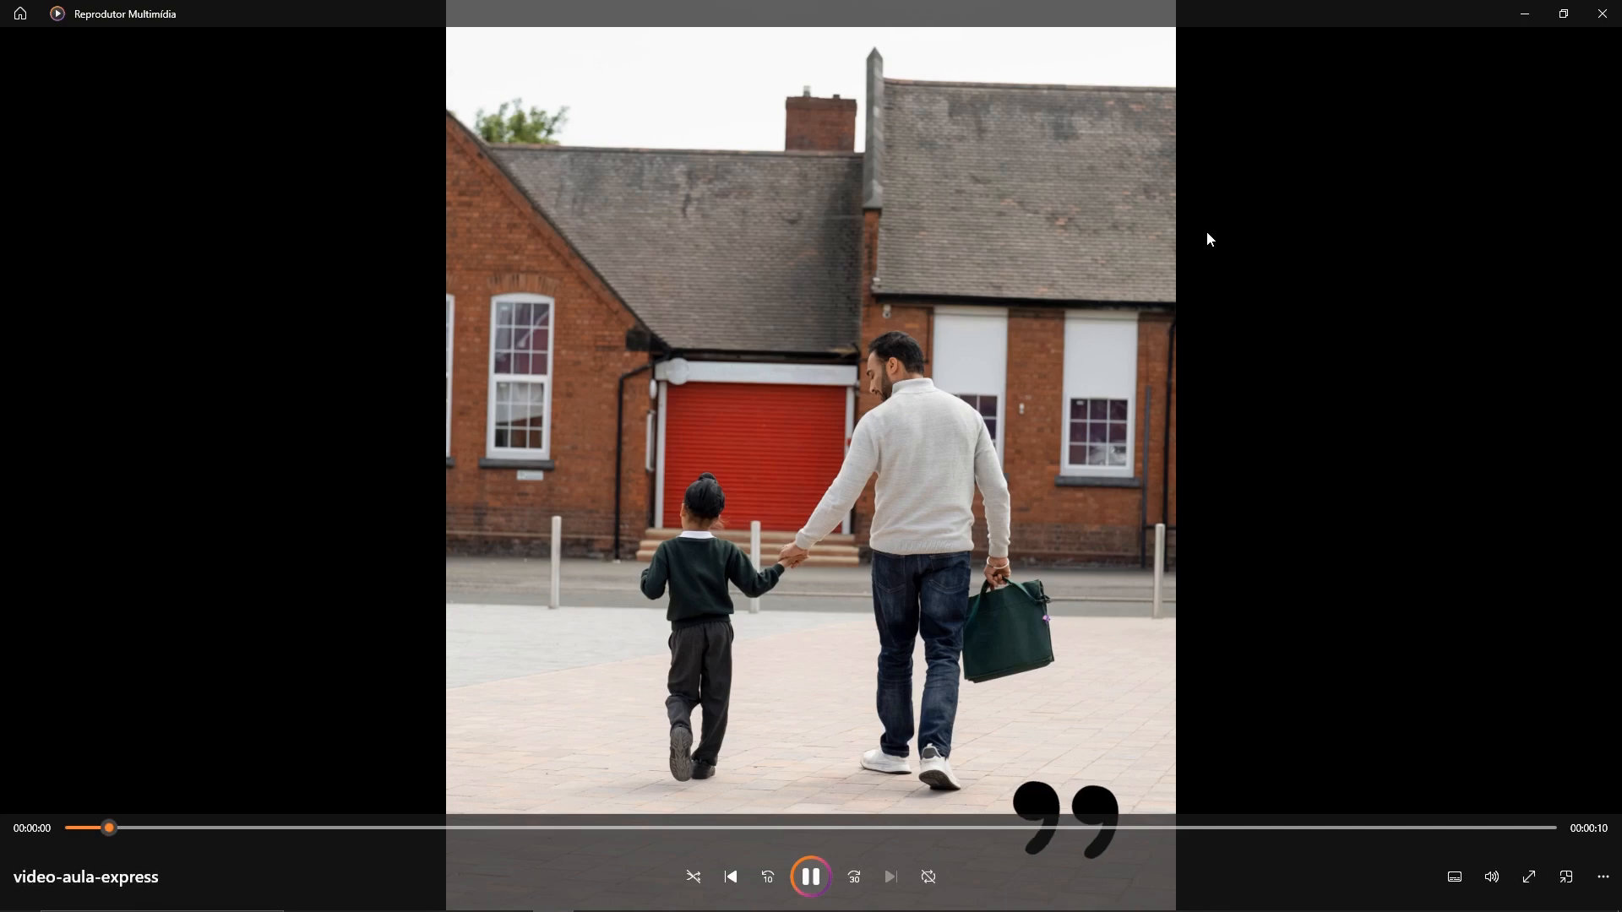